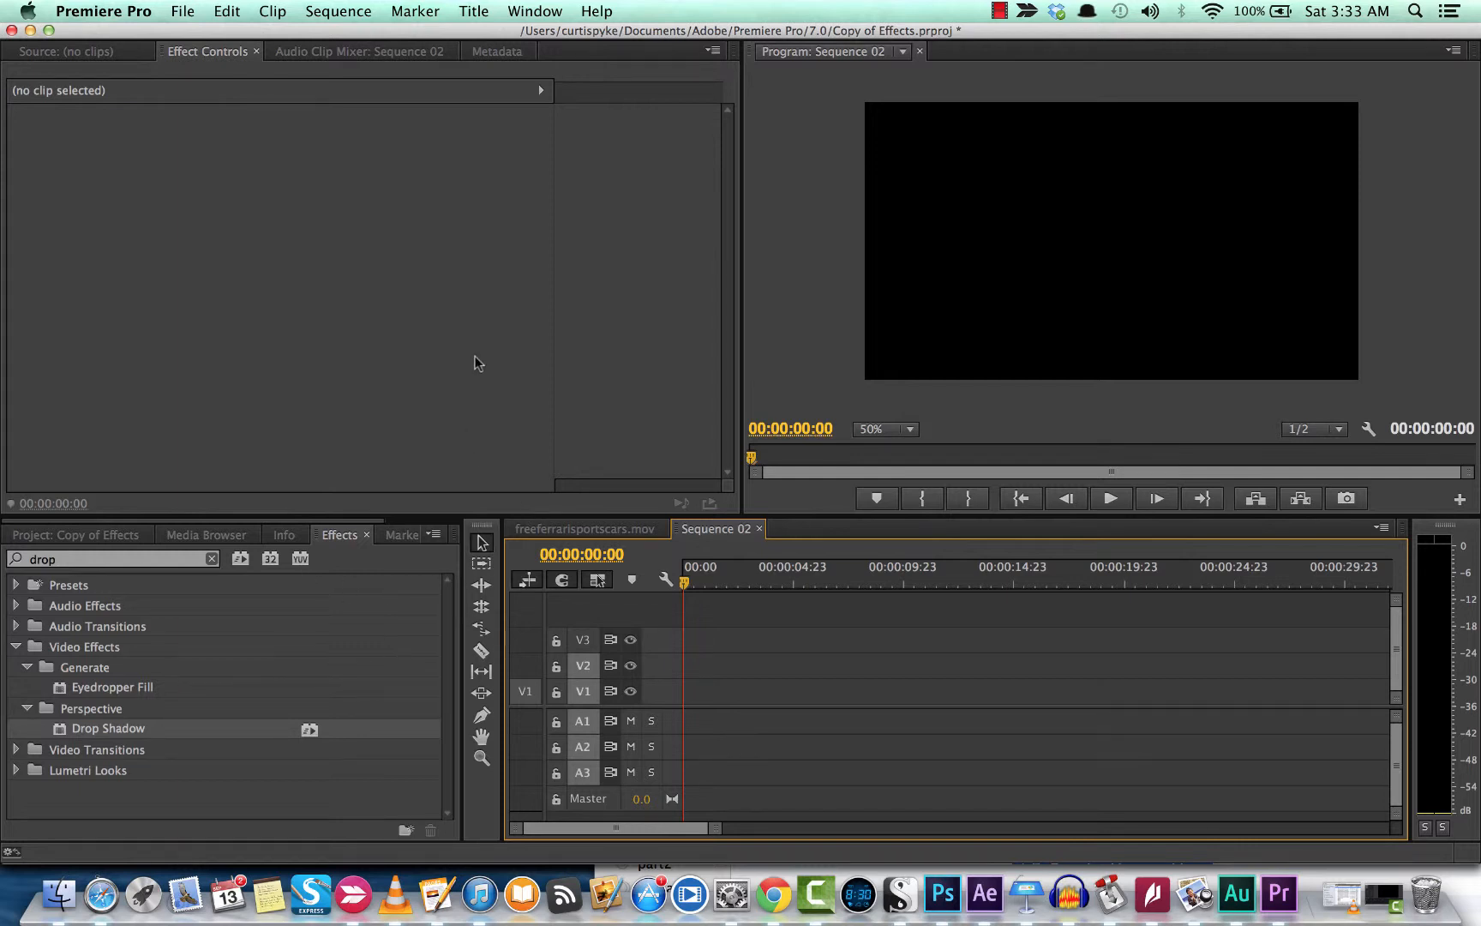
Step: Show the project bin with the car clip, Sequence 02, Color Matte and Title 05
click(76, 534)
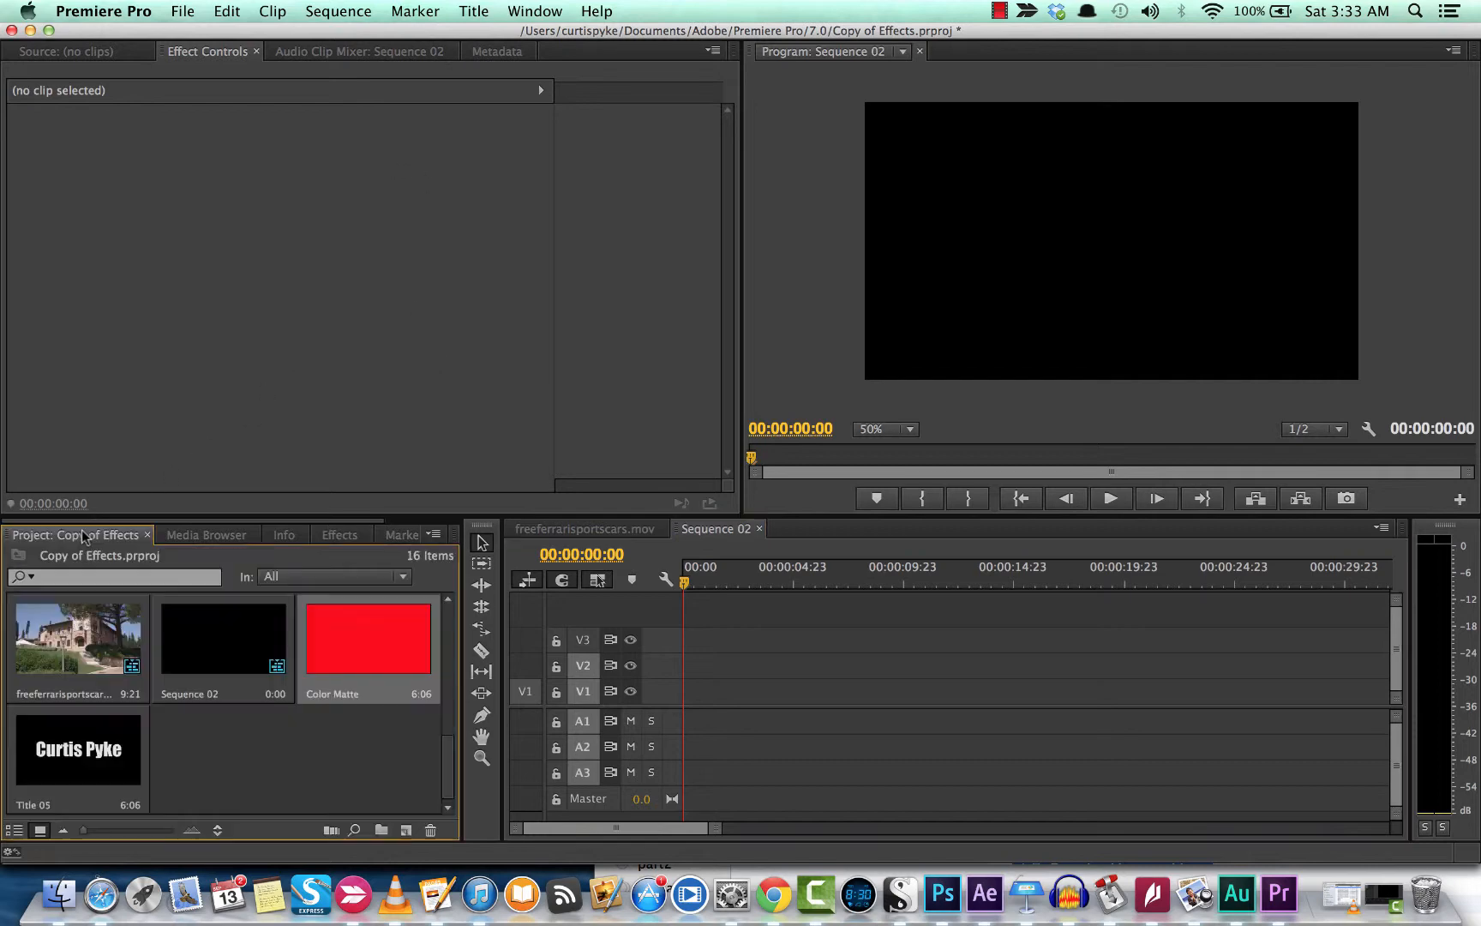
Step: Create a new default still title, keeping the name Title 06
click(206, 658)
click(331, 664)
click(344, 746)
click(483, 9)
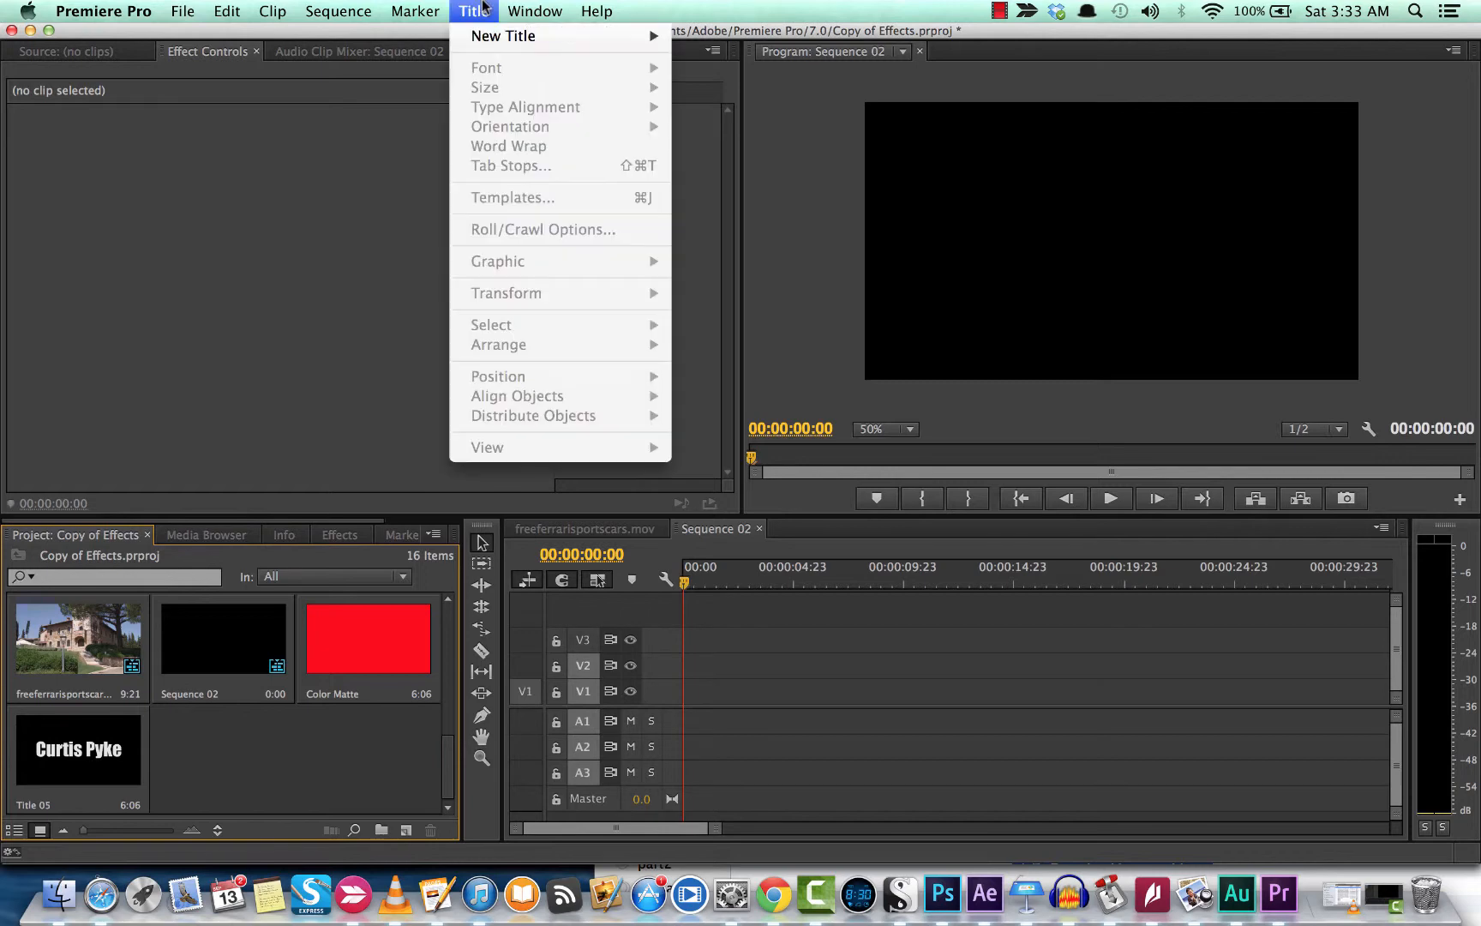
mouse_move(496, 37)
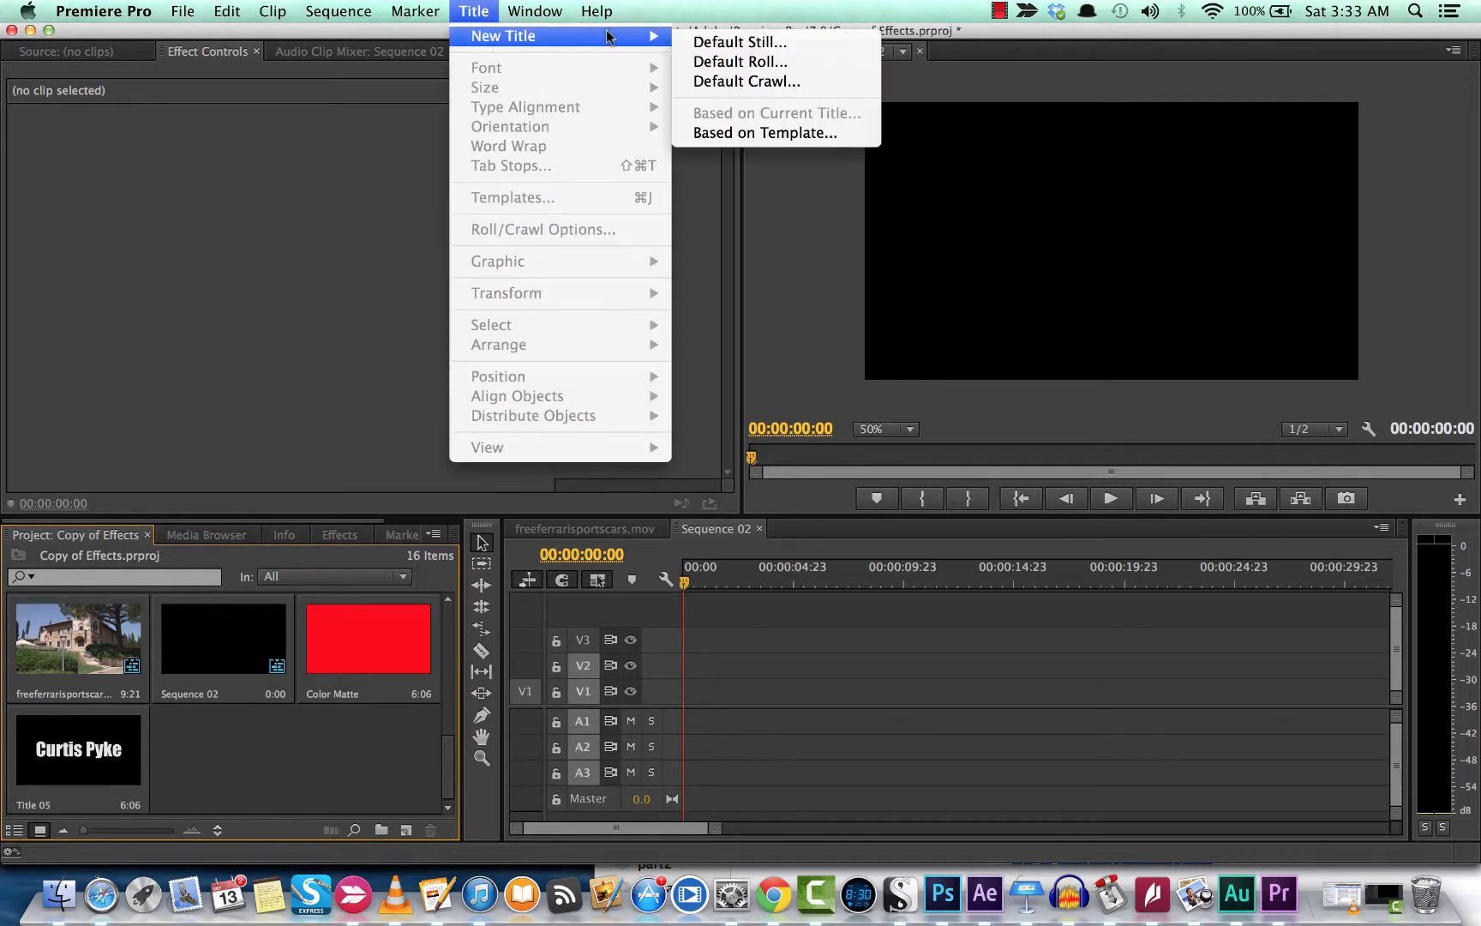
click(742, 42)
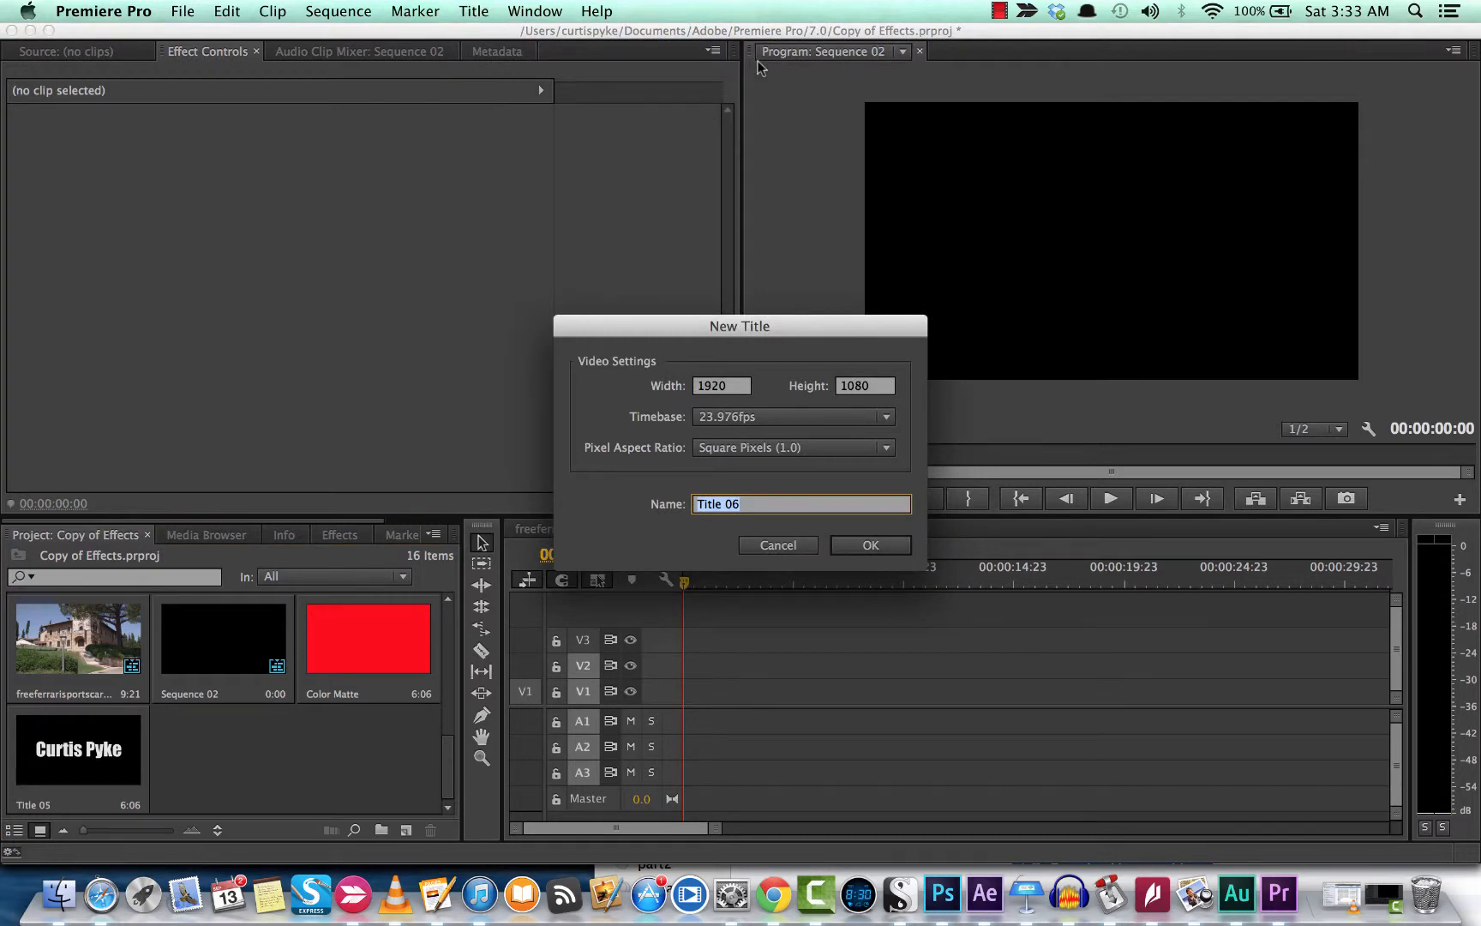
click(883, 546)
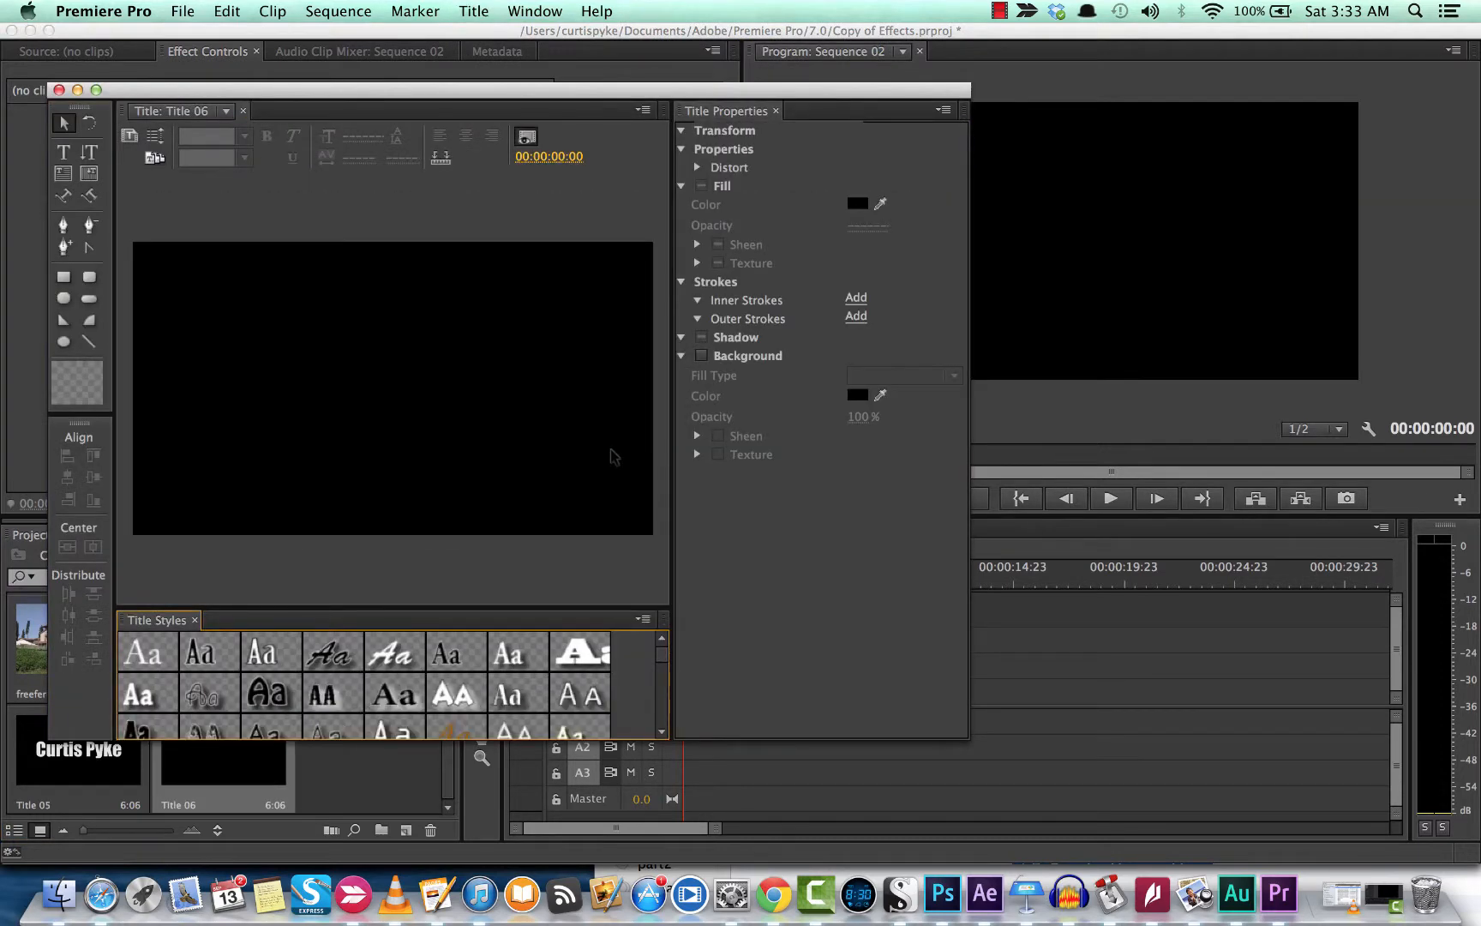
click(703, 355)
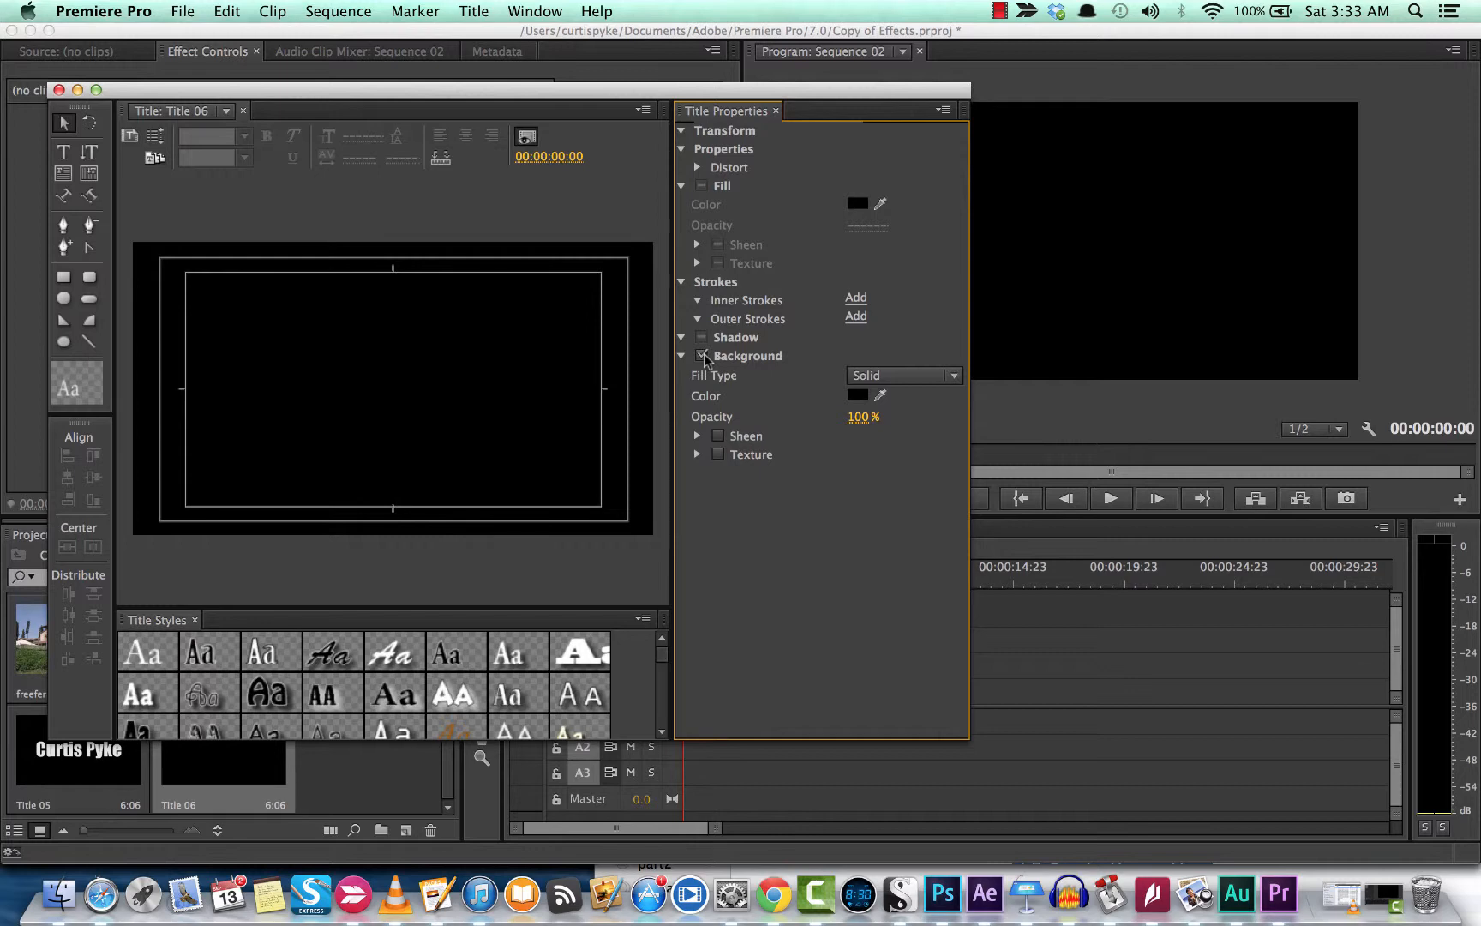
click(703, 355)
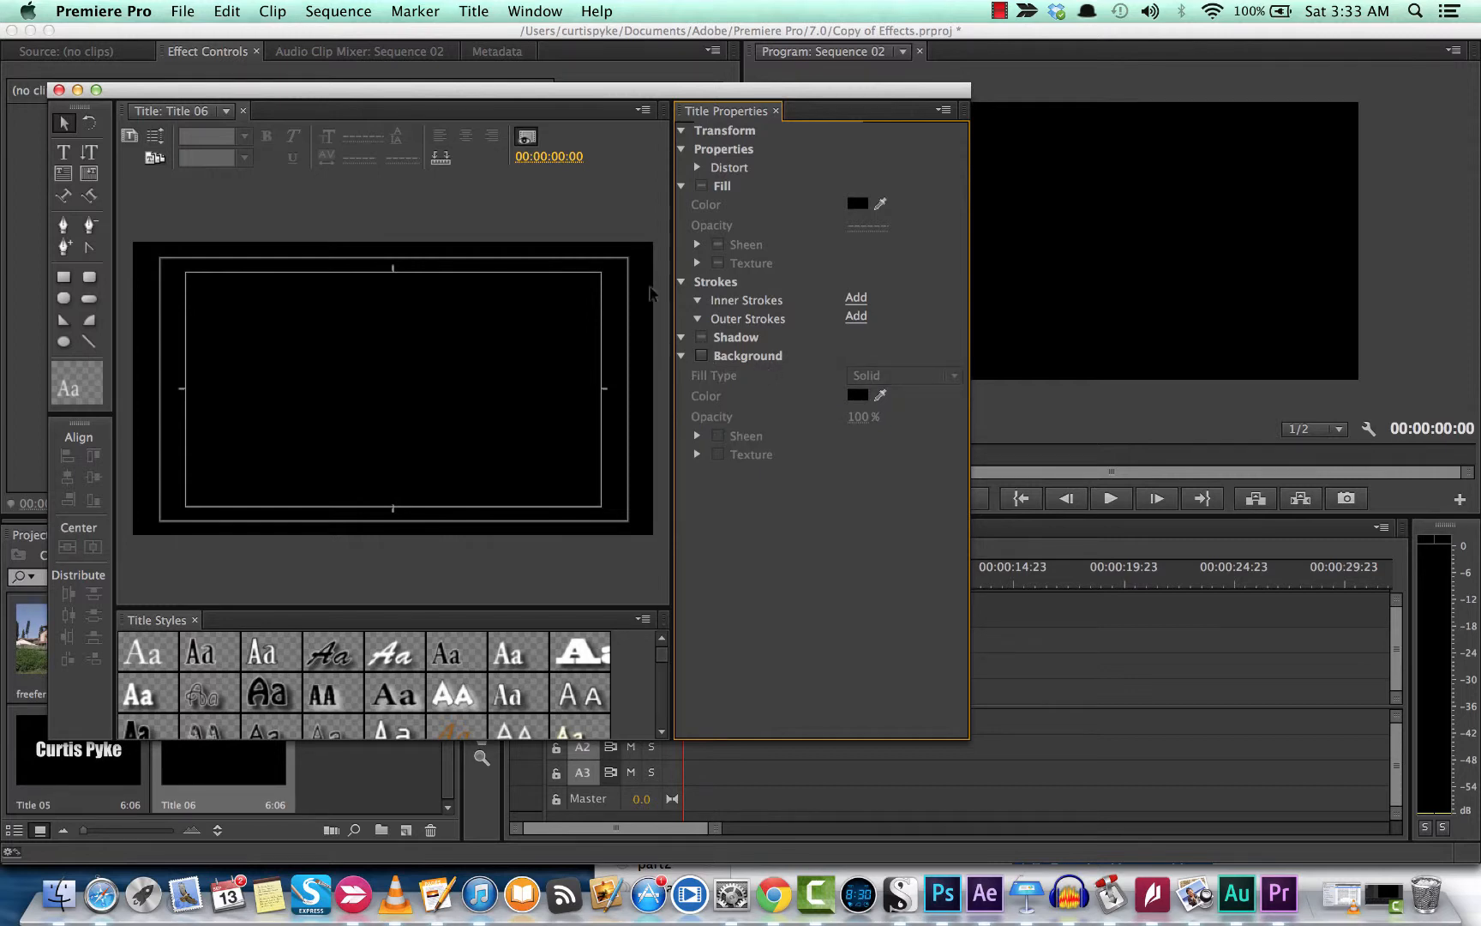
click(63, 152)
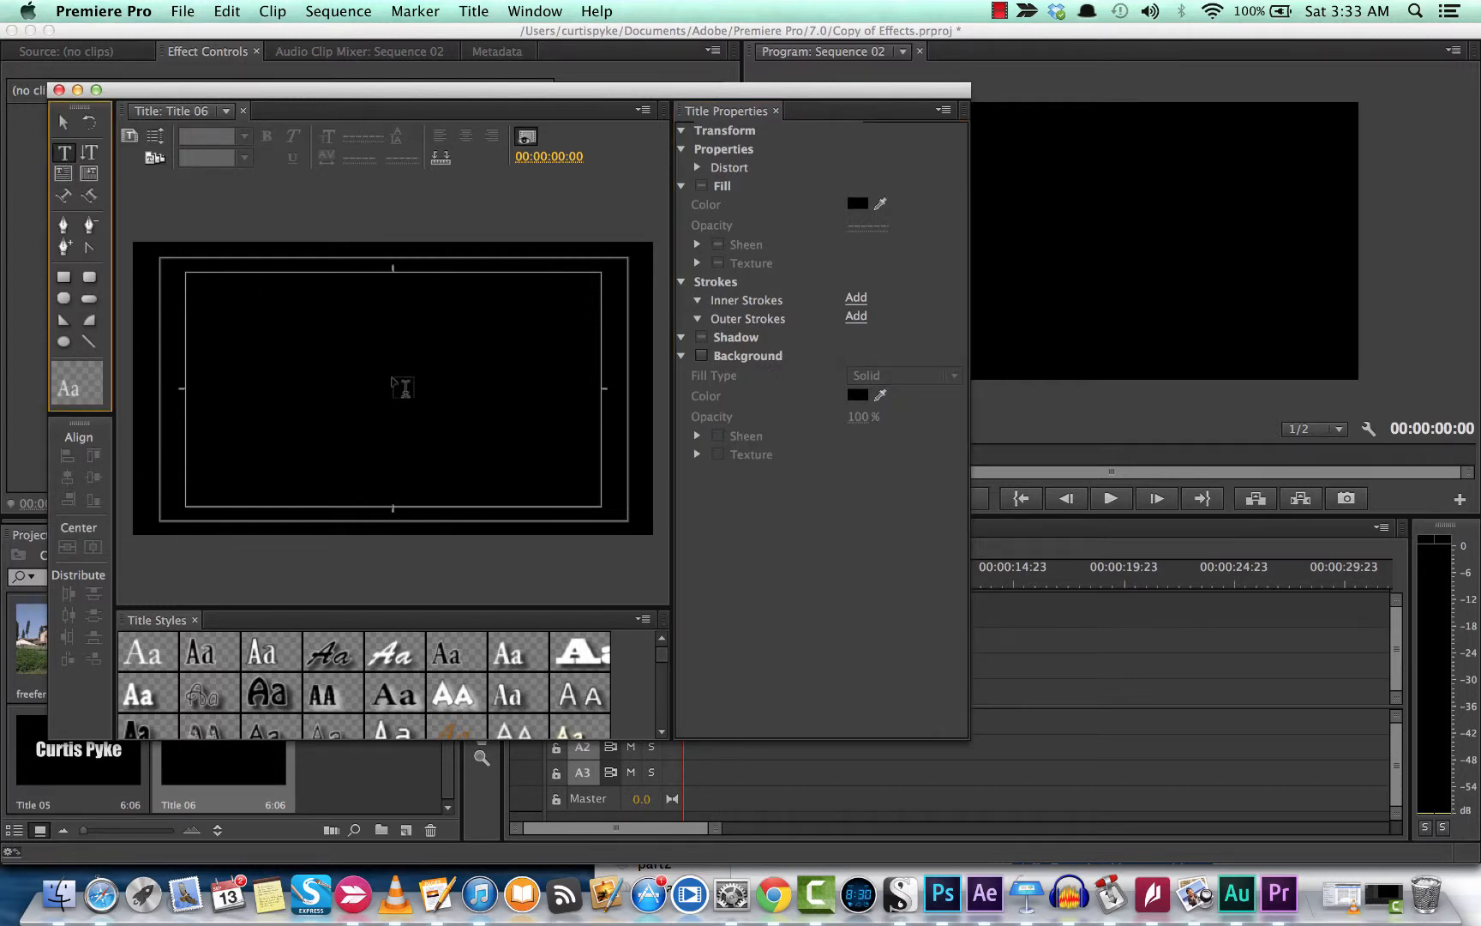
click(213, 311)
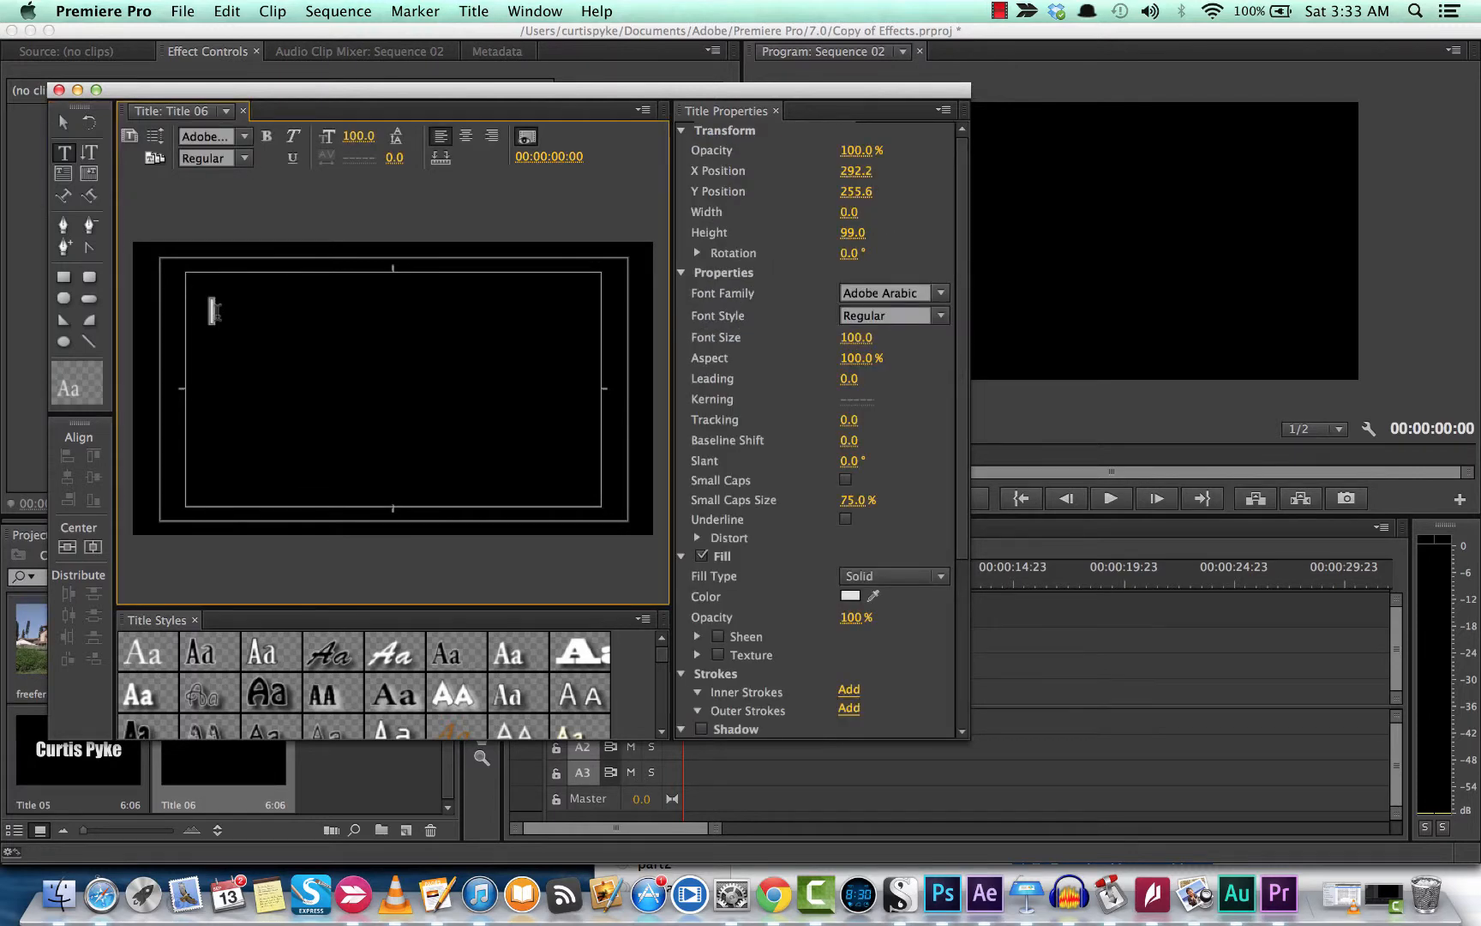
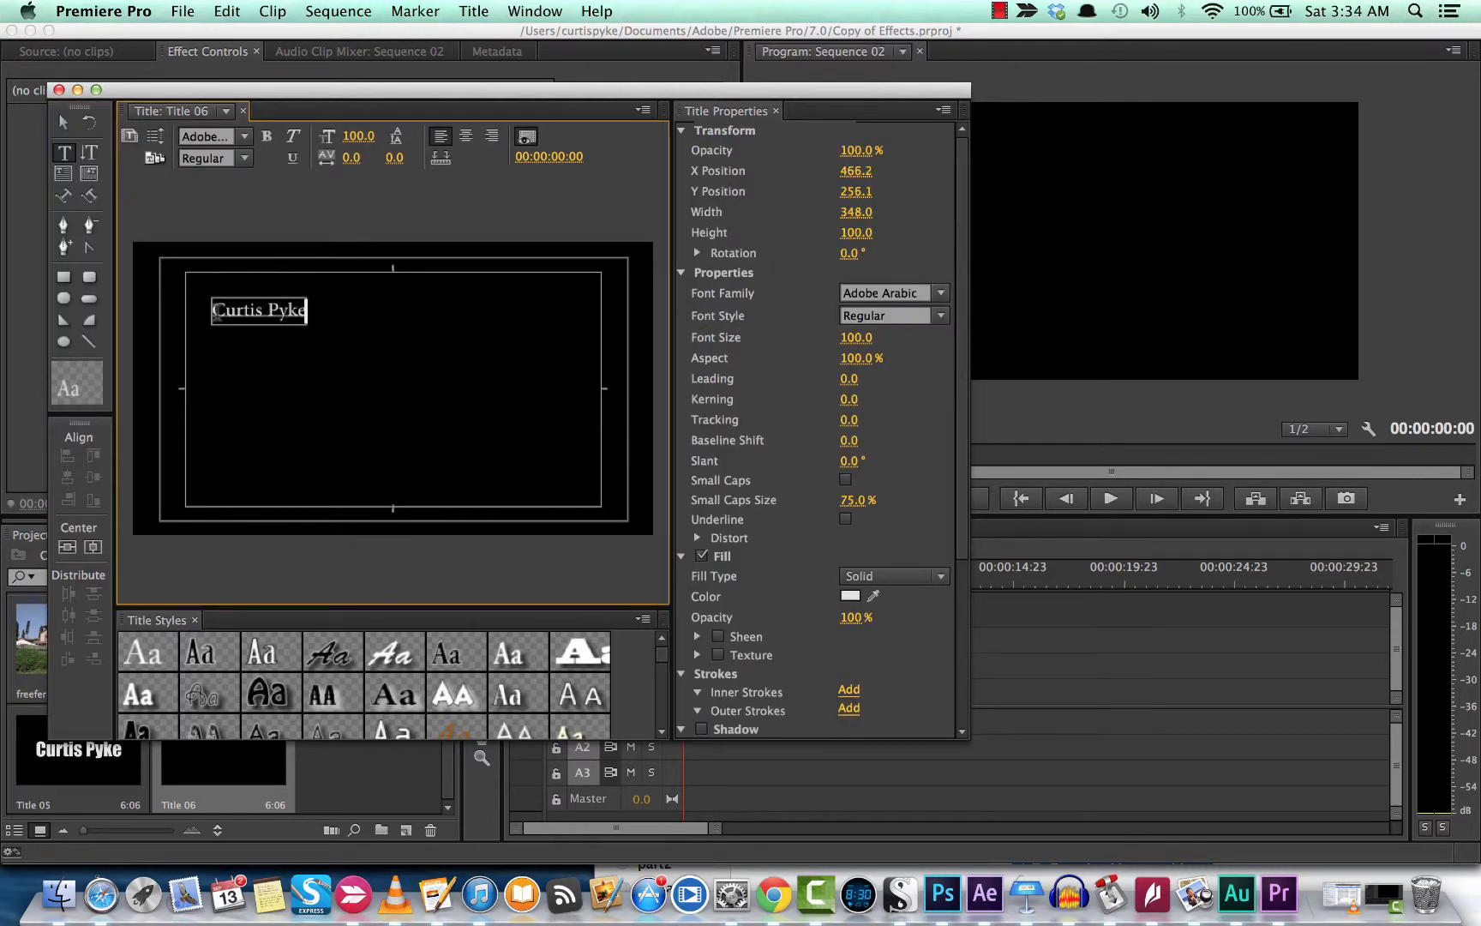
key(super+a)
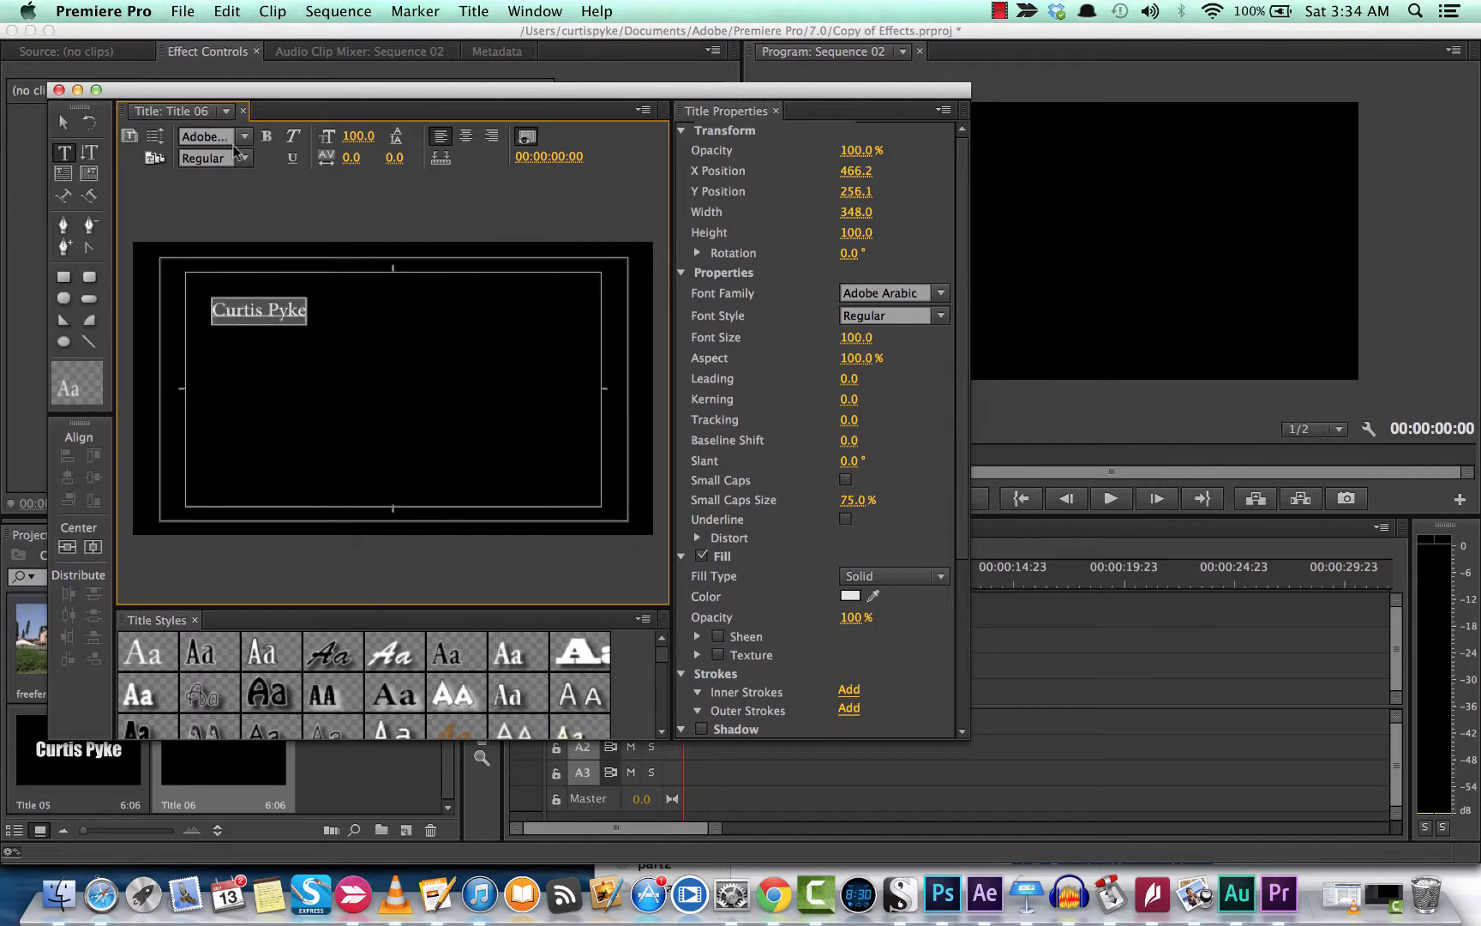
drag(357, 135, 405, 135)
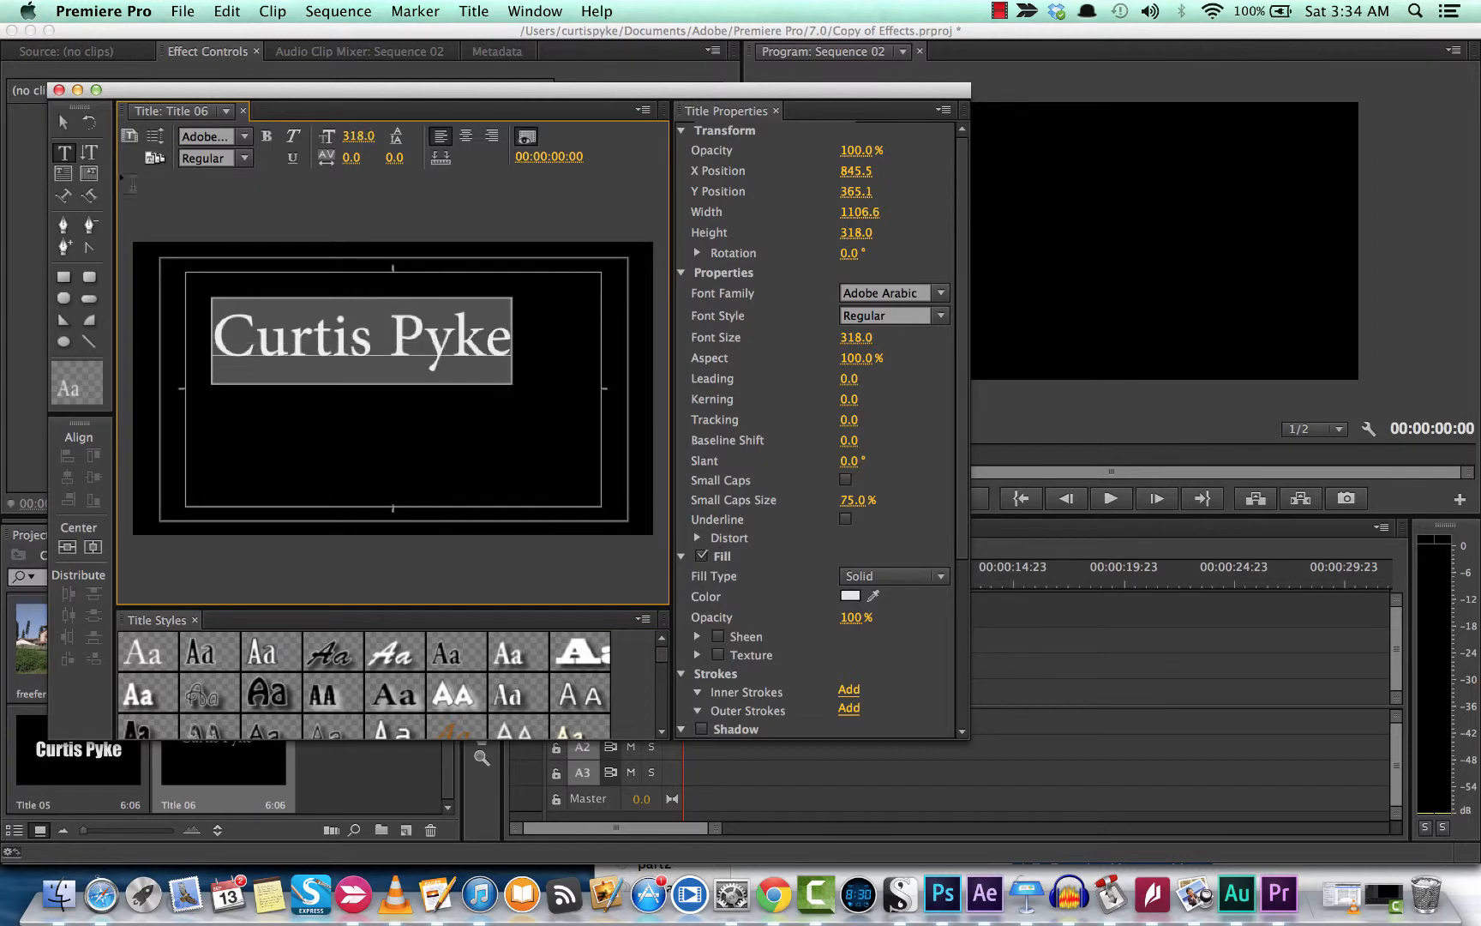
Step: Set the title text to Impact at font size 289
click(245, 137)
scroll(263, 286, up, 10)
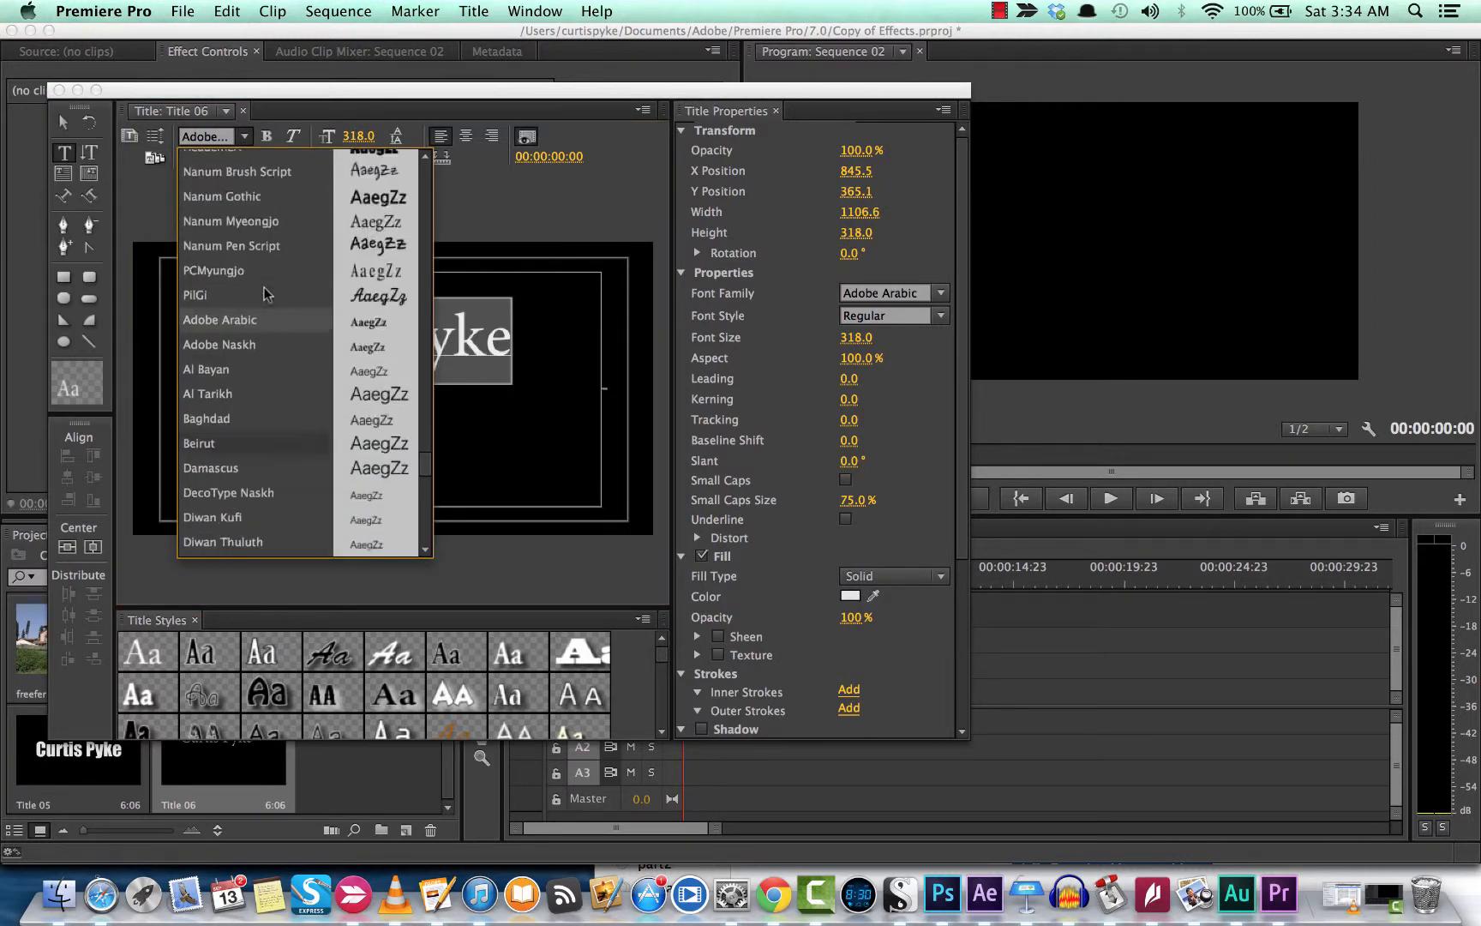
scroll(264, 292, up, 10)
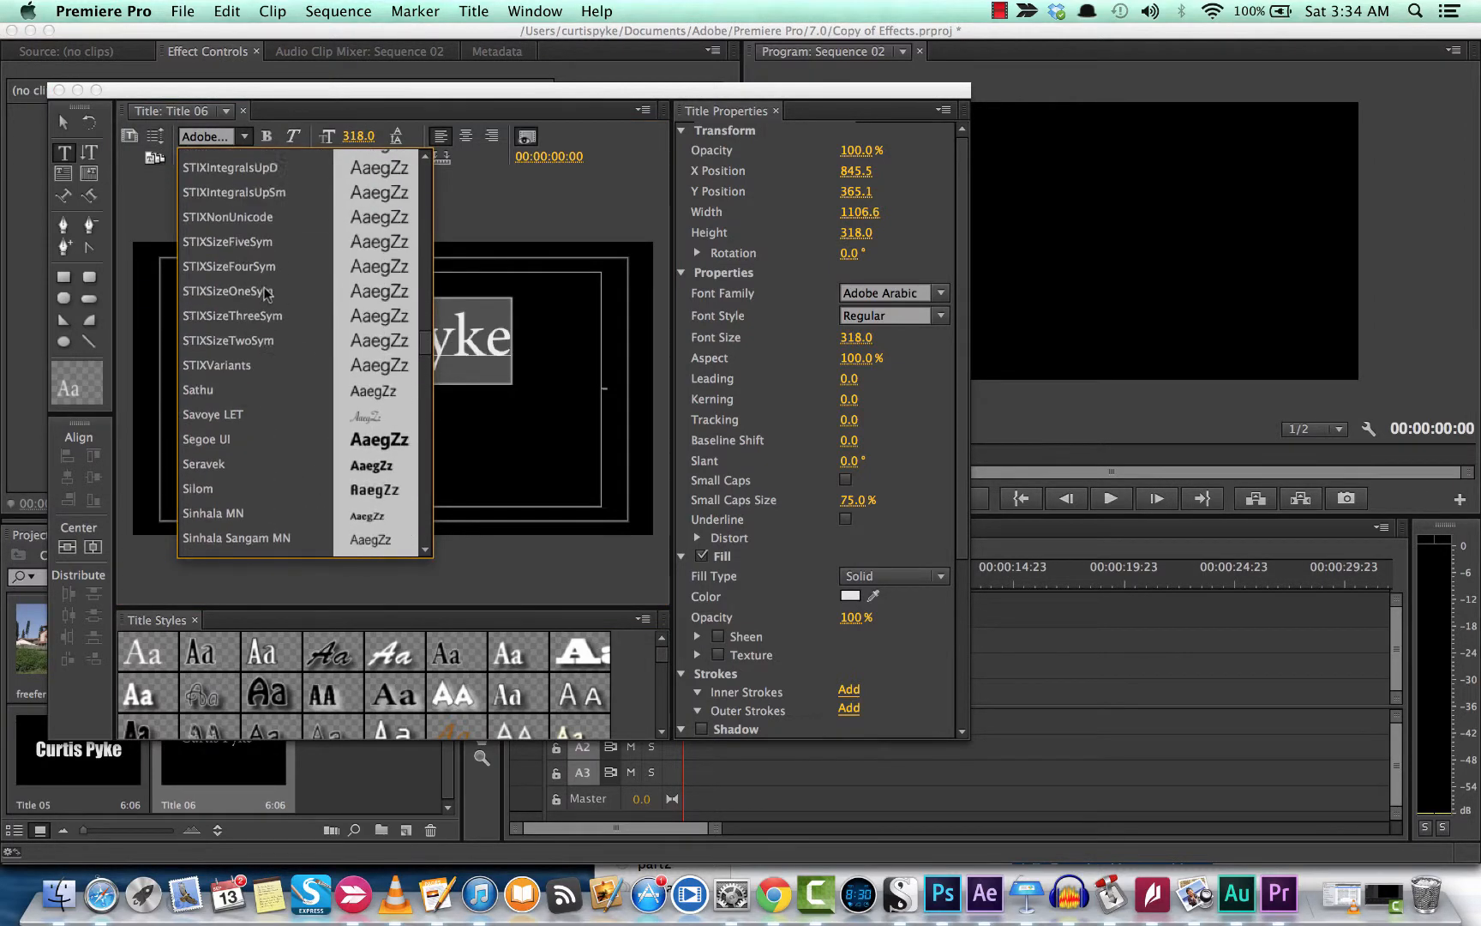
scroll(264, 293, up, 12)
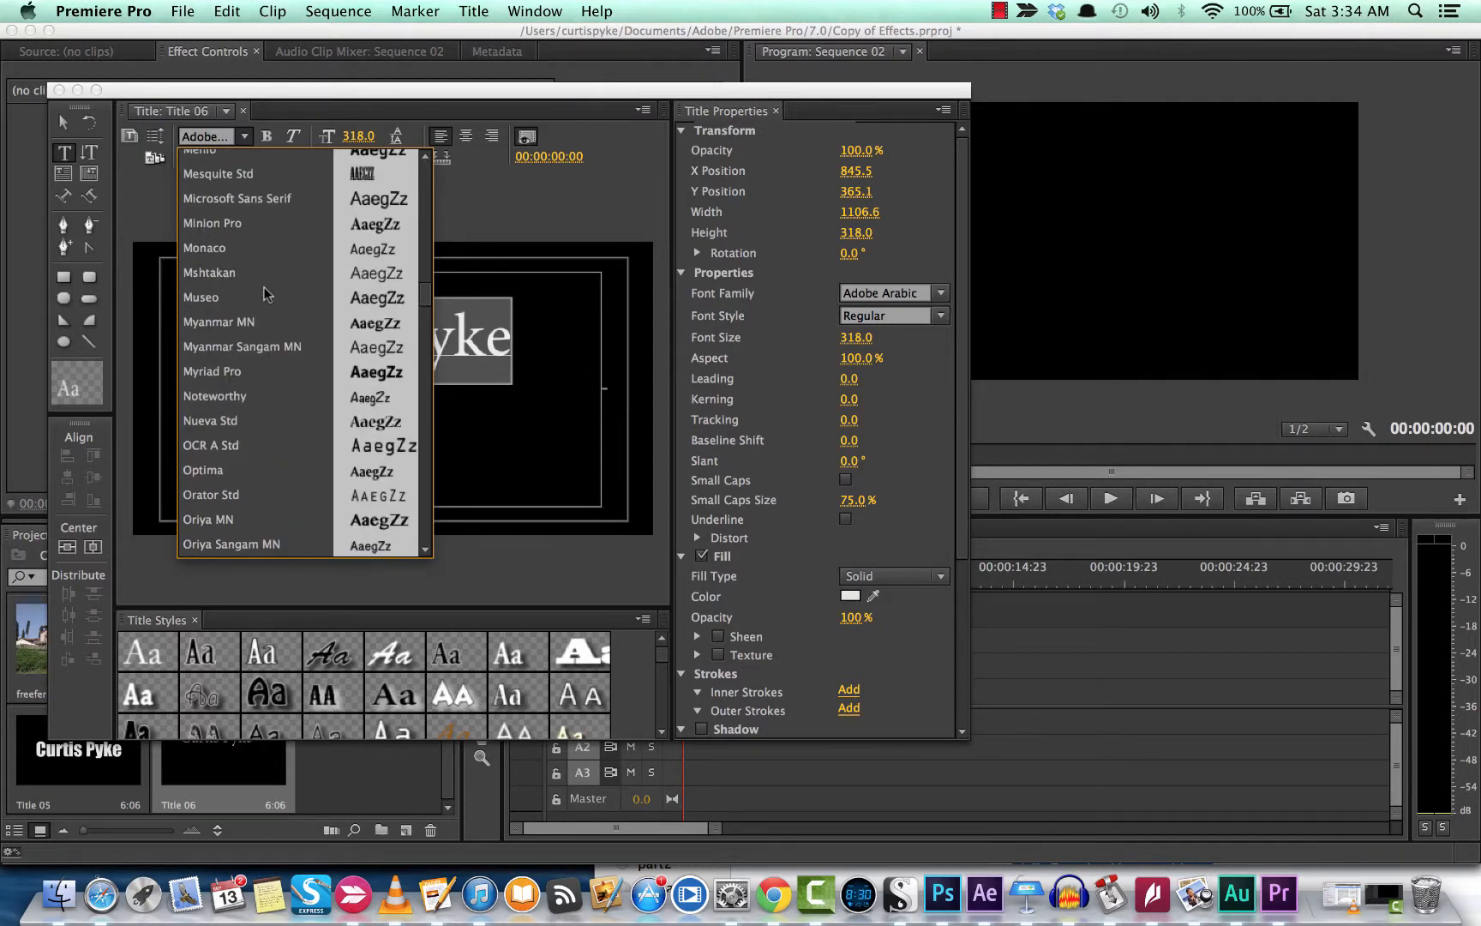
scroll(263, 286, up, 3)
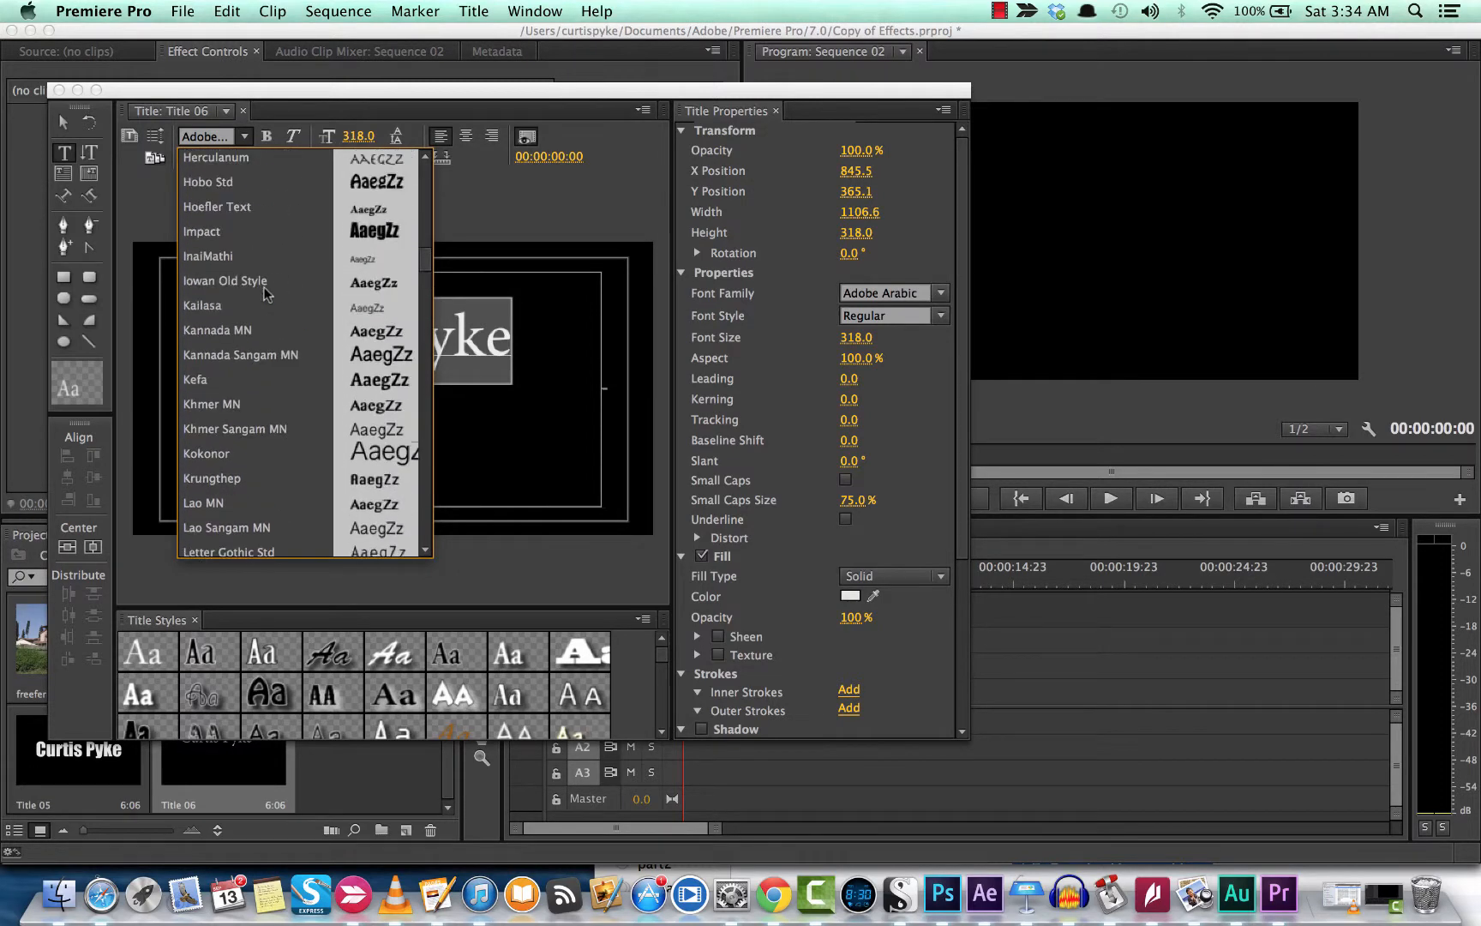
click(245, 234)
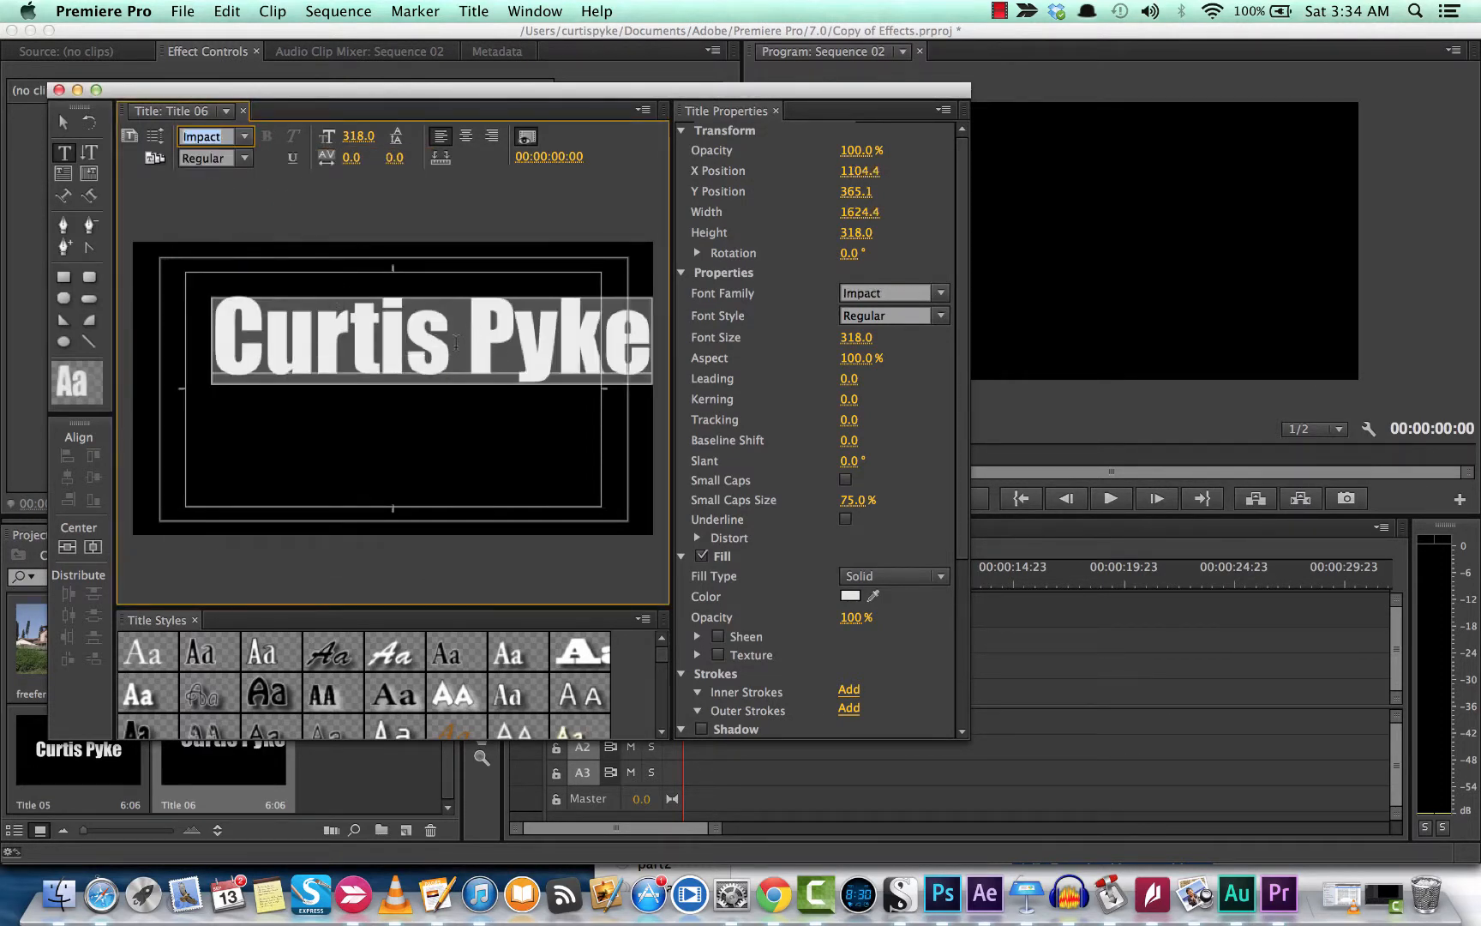
drag(359, 137, 331, 136)
drag(424, 328, 410, 361)
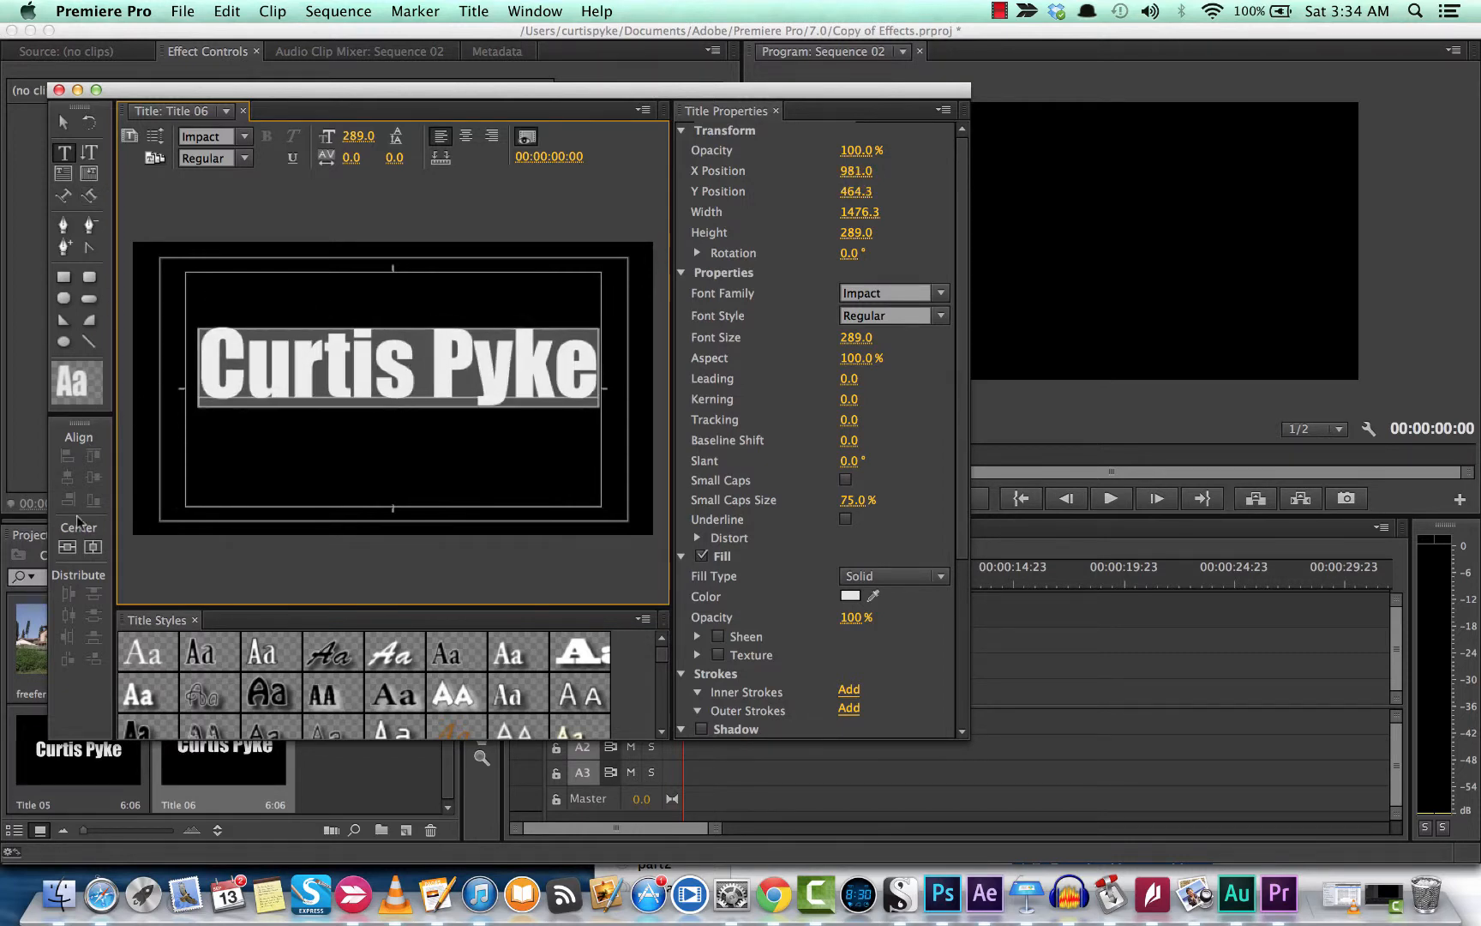
Step: Centre the text vertically and horizontally in the frame and close the Titler
click(68, 547)
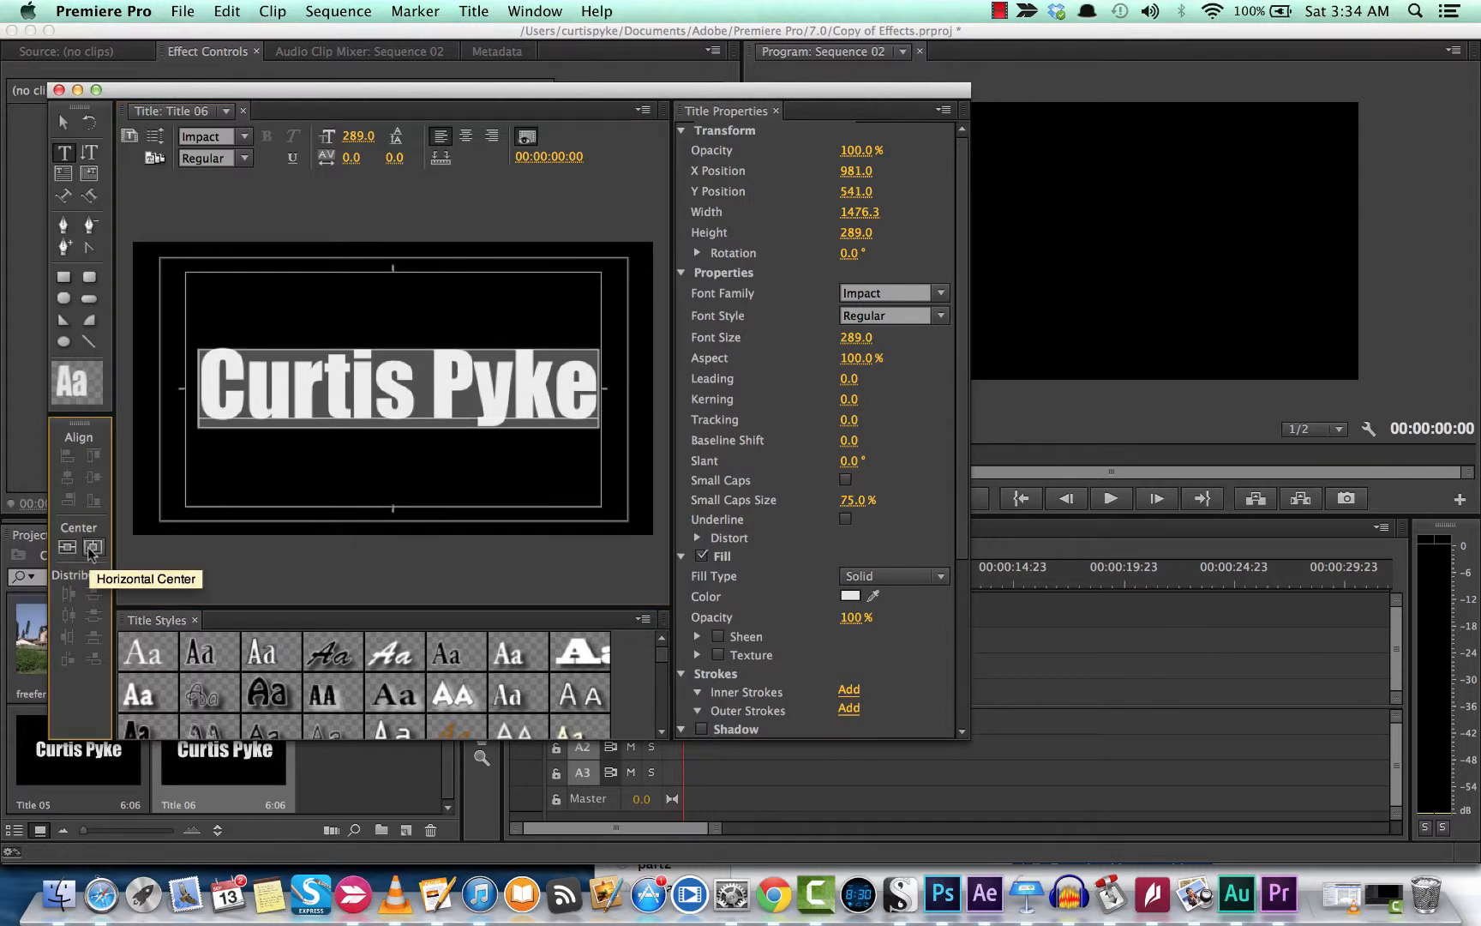
click(91, 548)
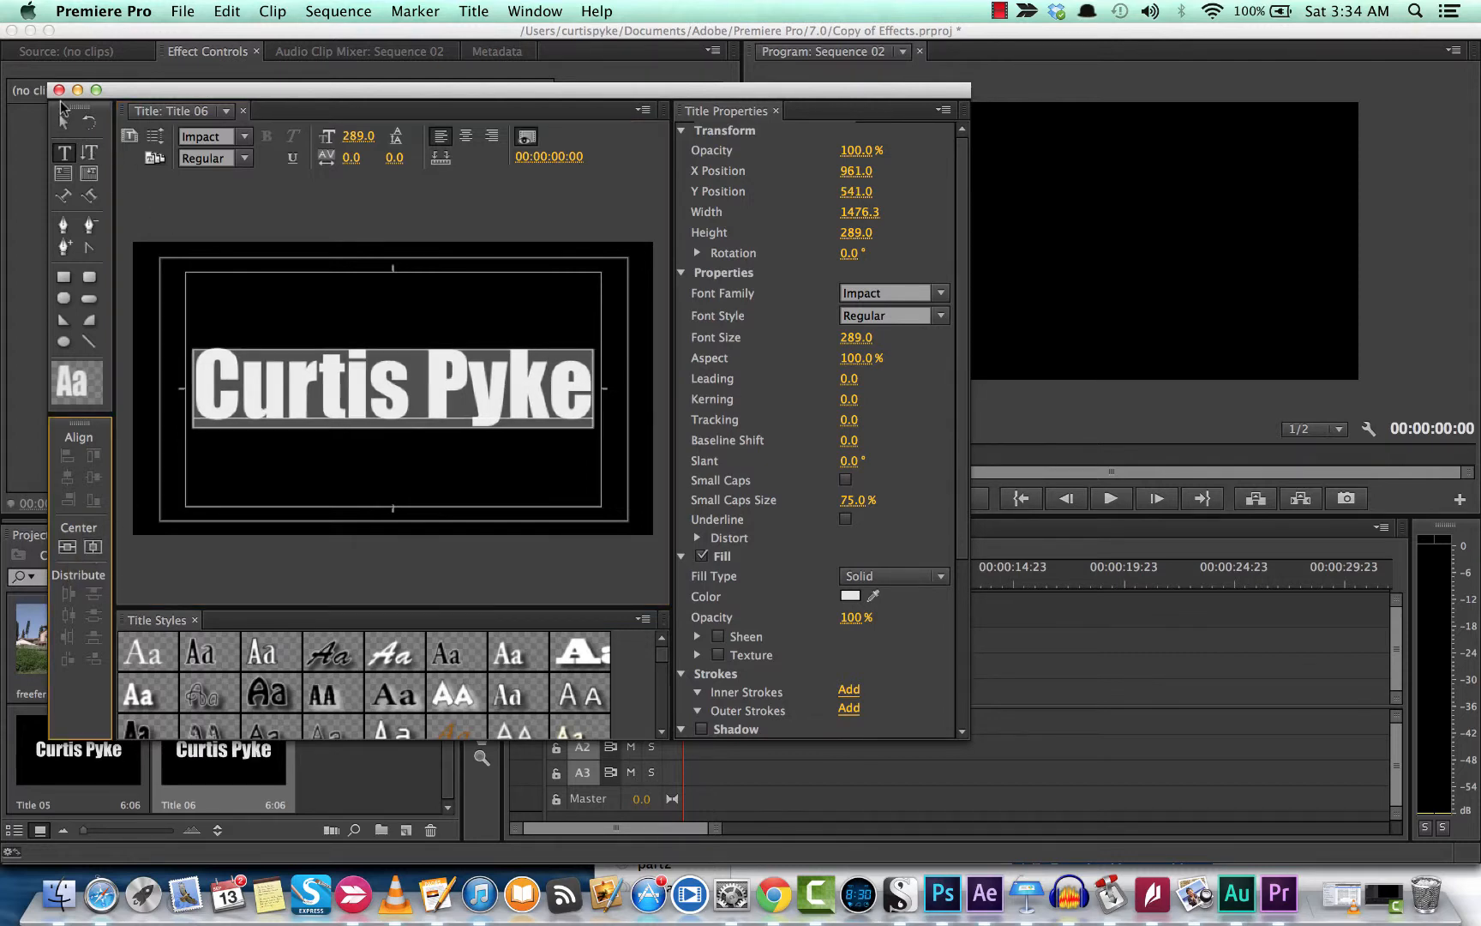
click(59, 91)
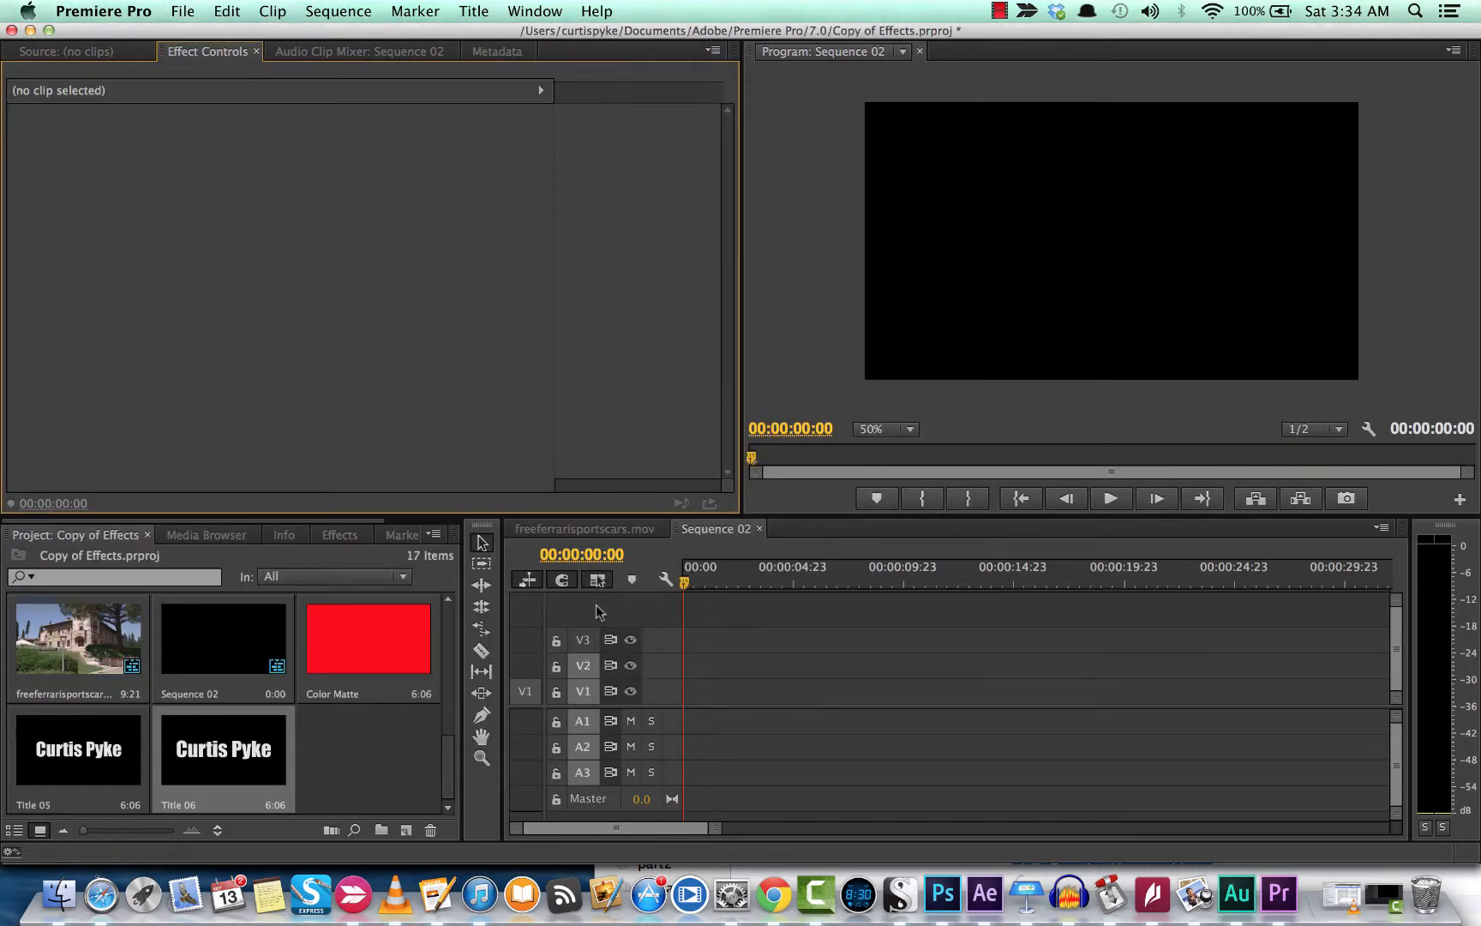
Step: Place Title 06 on track V2 at the start of Sequence 02
drag(254, 759, 722, 677)
click(720, 702)
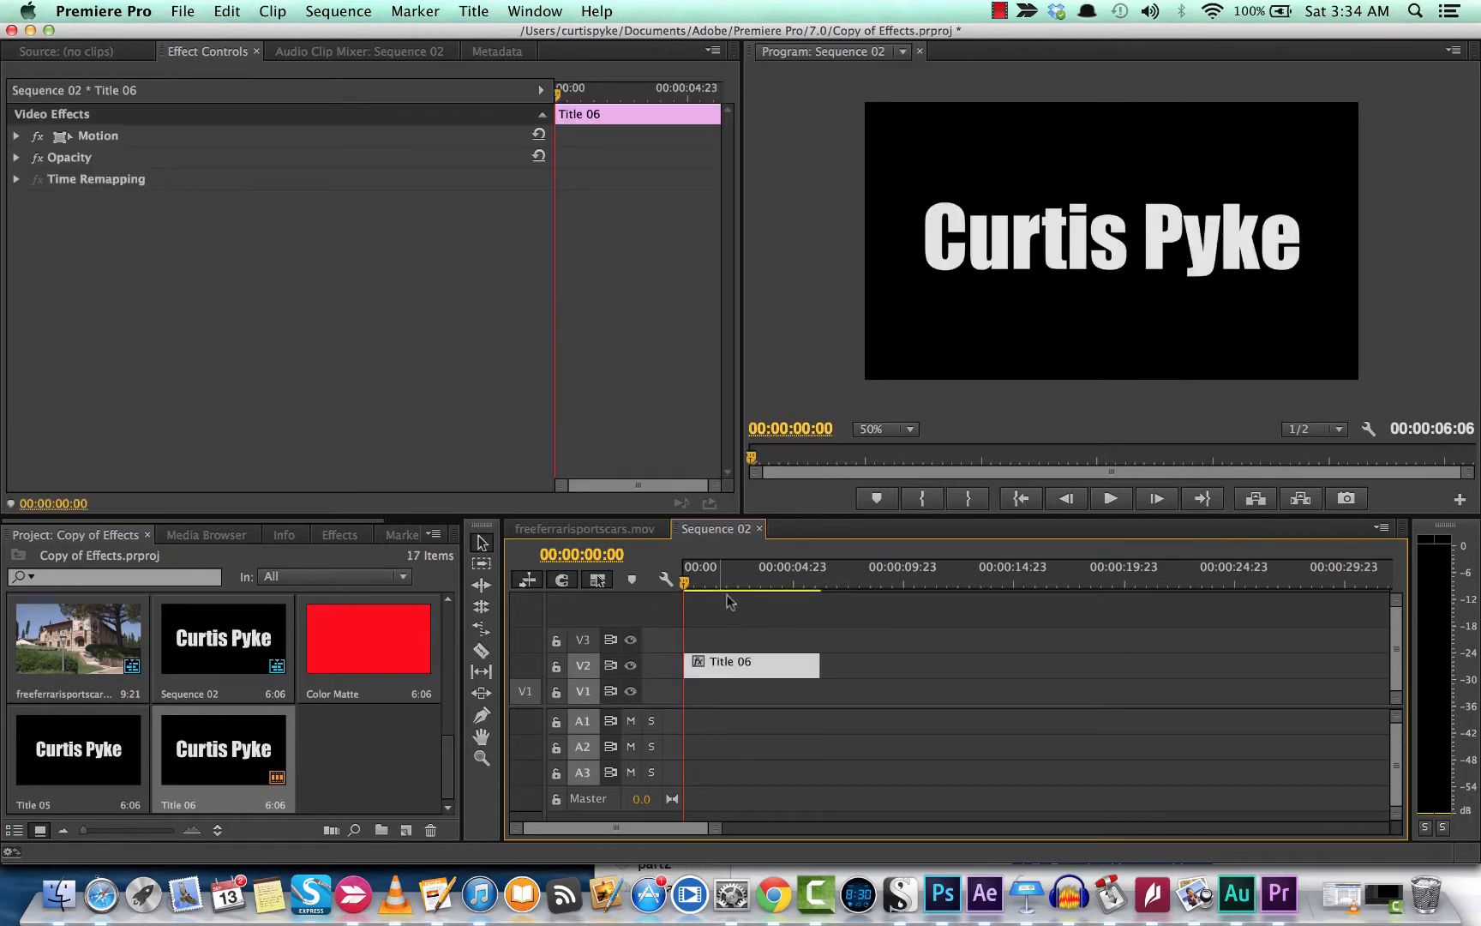
drag(715, 584, 665, 580)
click(345, 538)
click(132, 537)
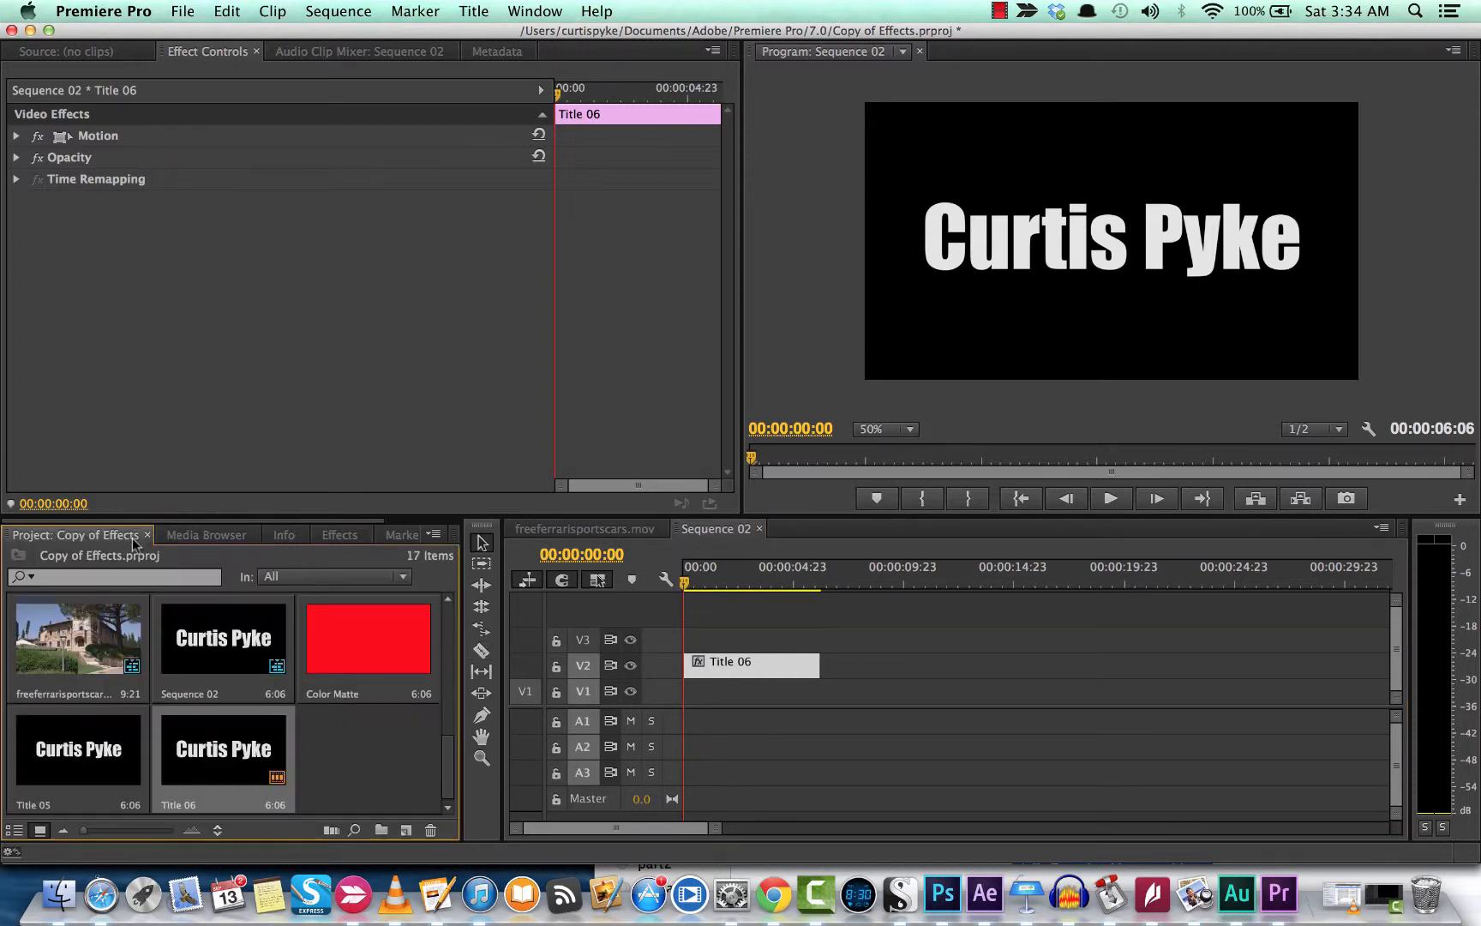
Step: Create a new red Color Matte with the default size and name
click(407, 830)
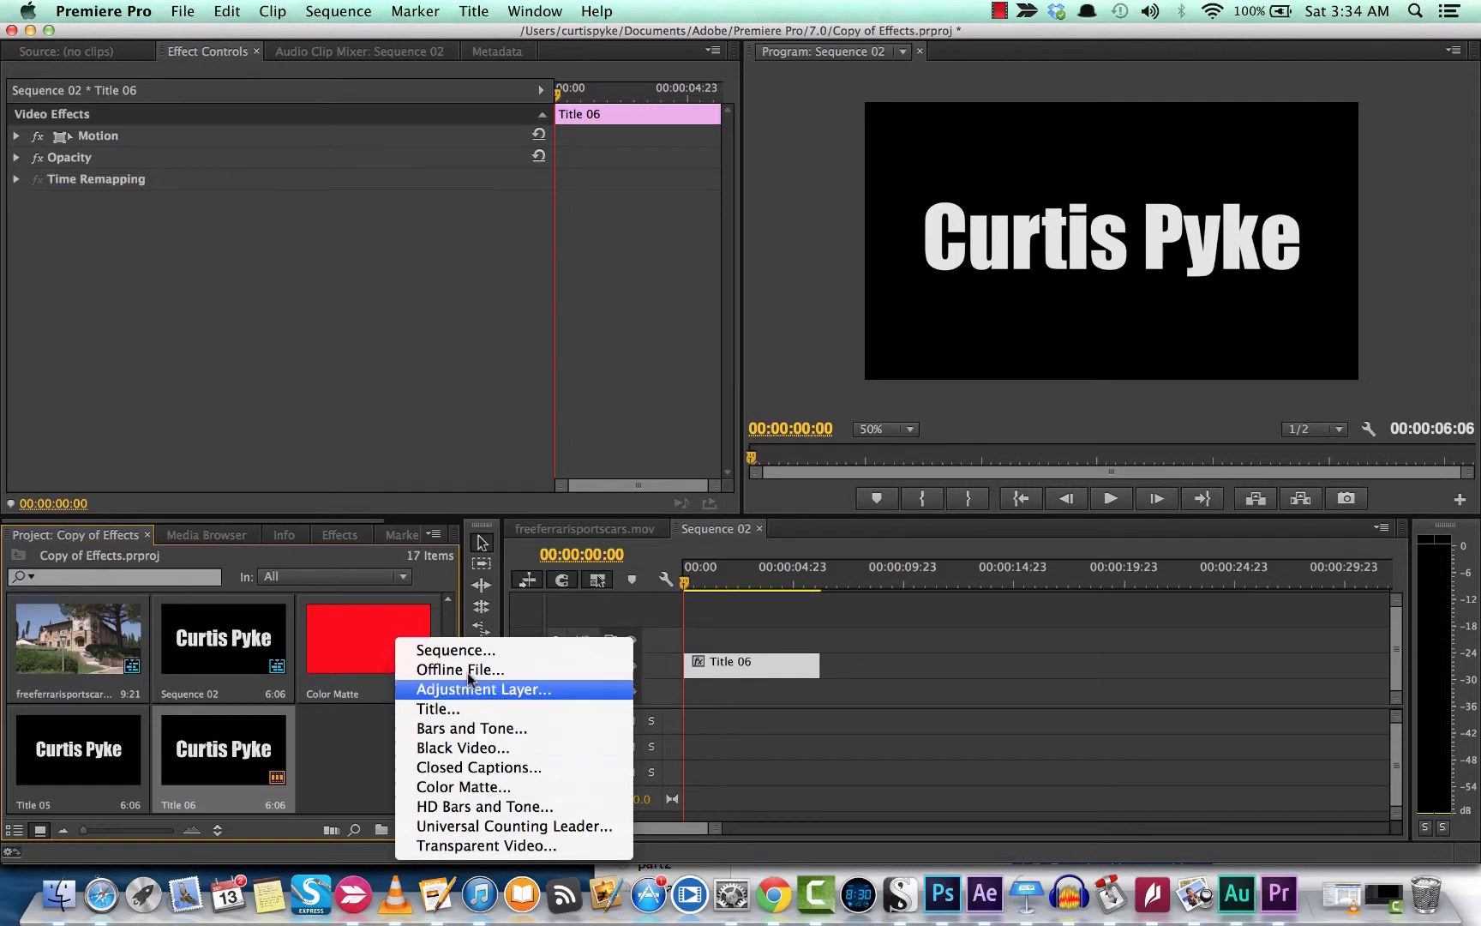
click(469, 787)
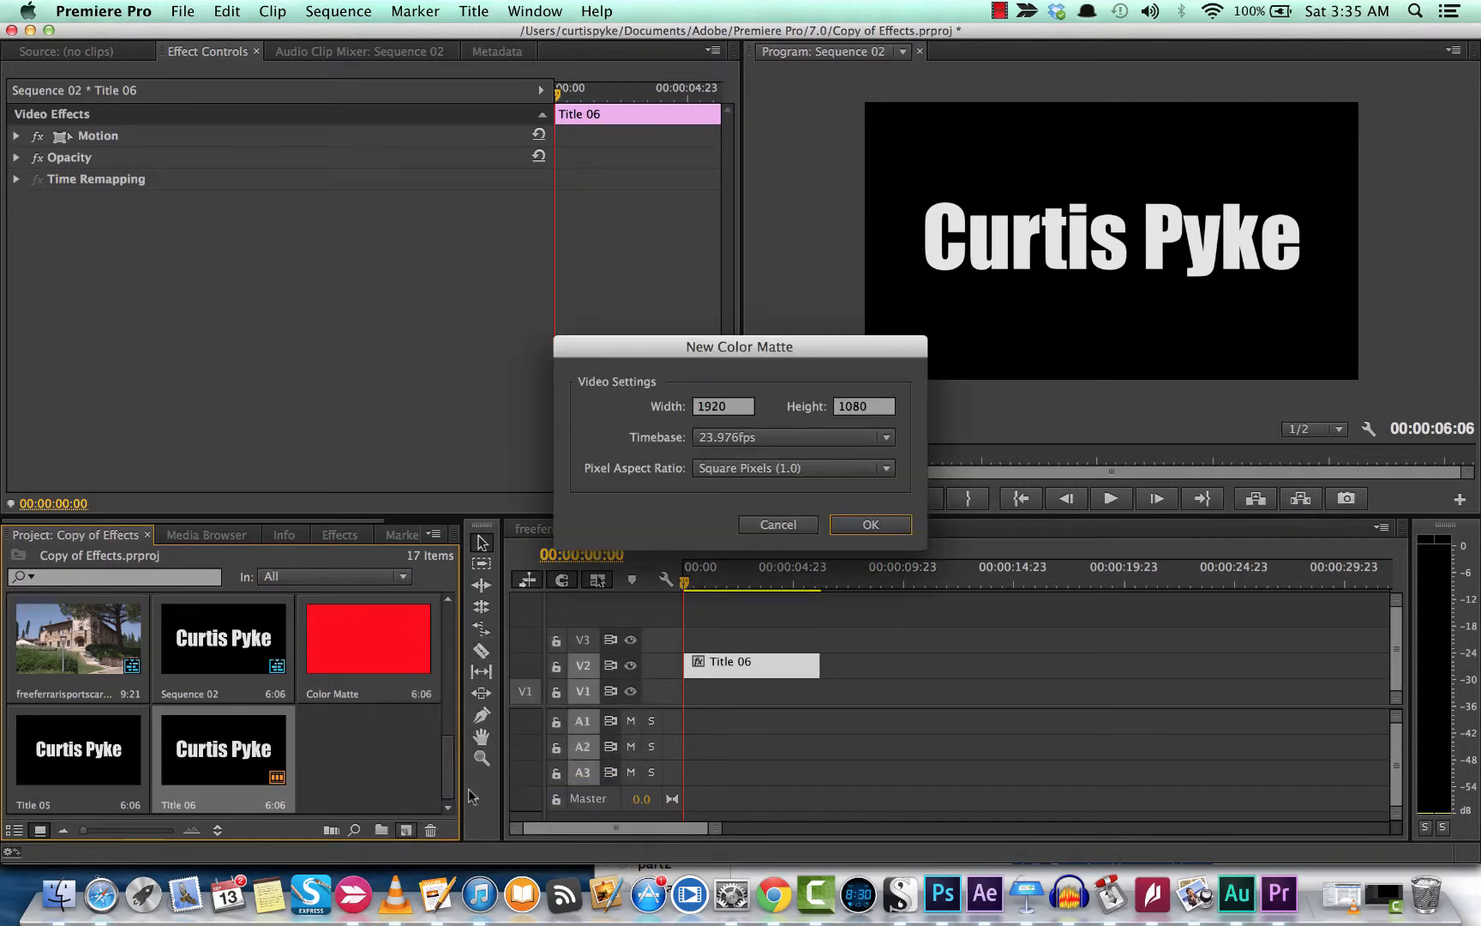
click(884, 528)
mouse_move(724, 382)
mouse_down()
mouse_move(766, 467)
mouse_move(753, 433)
mouse_up()
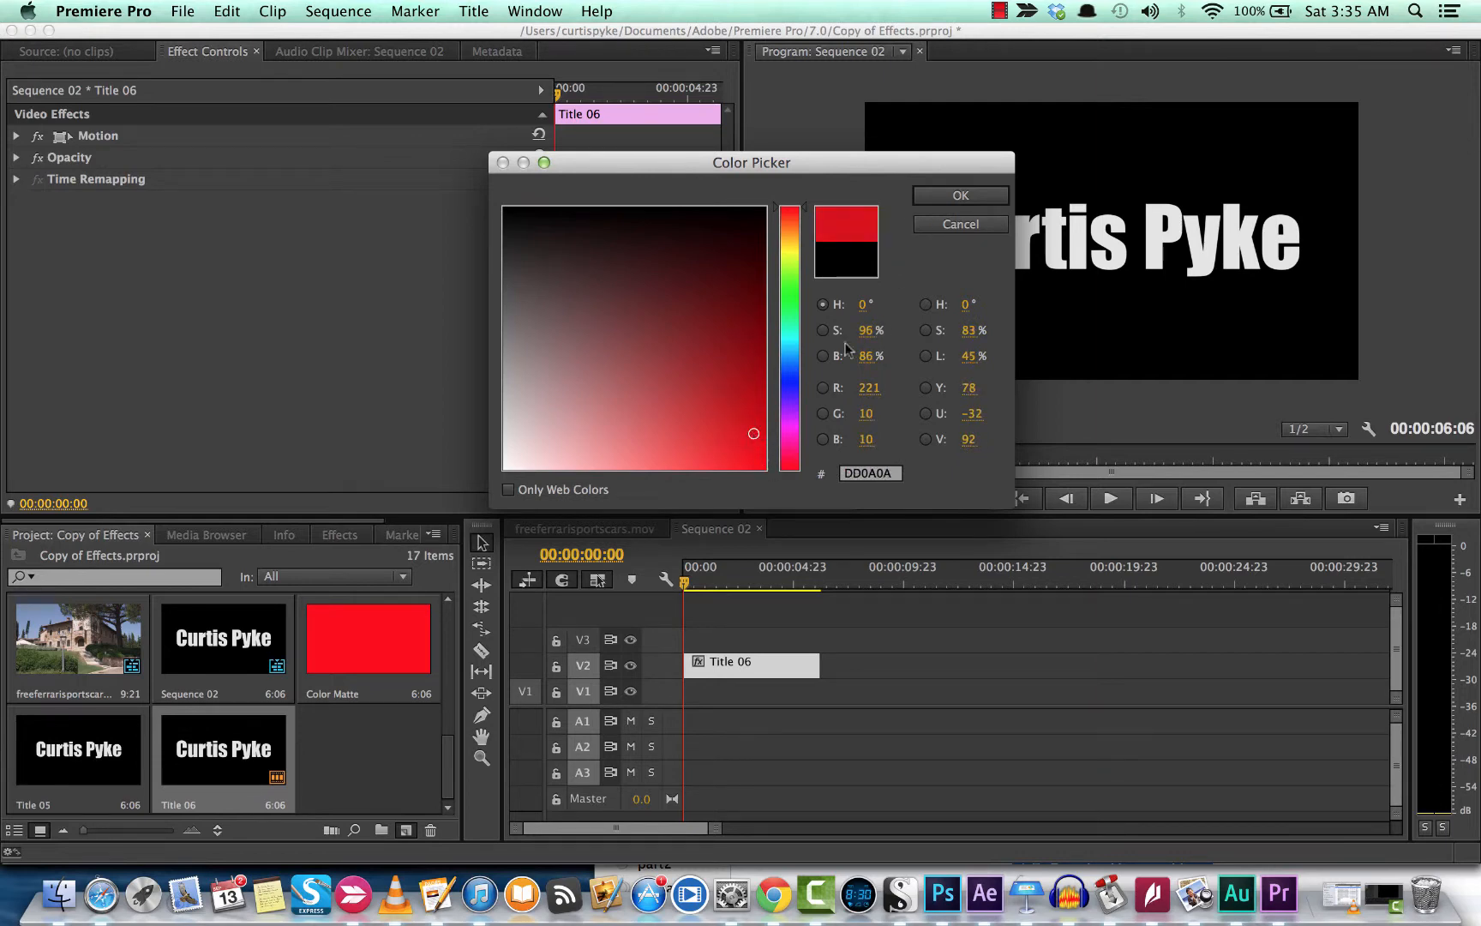
click(960, 196)
click(786, 484)
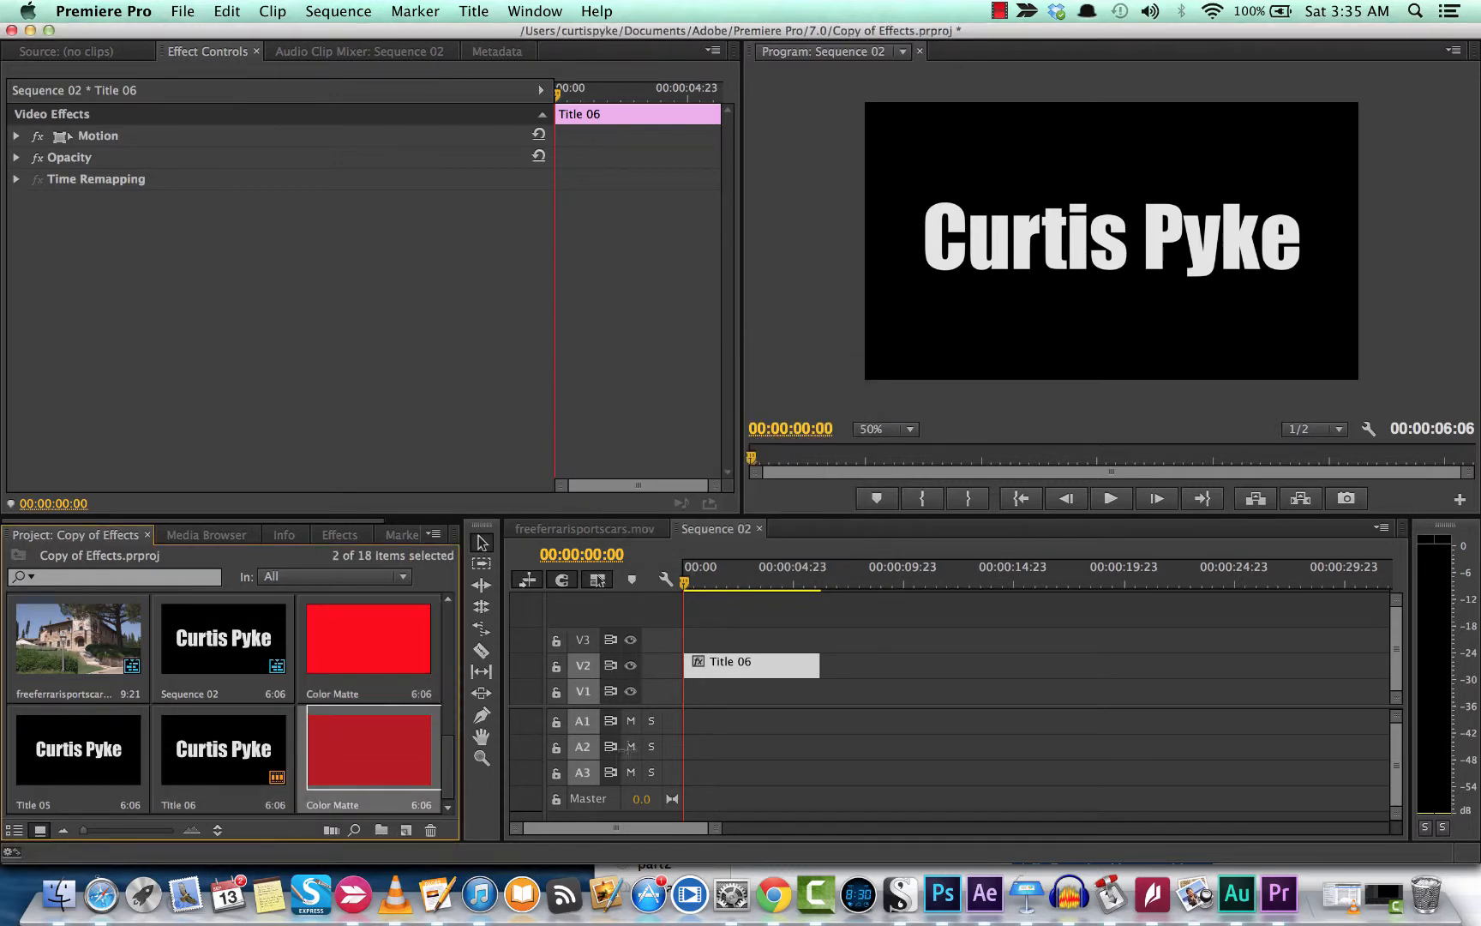
Step: Place the red matte on V1 beneath Title 06 and preview the title over it
drag(402, 767, 683, 695)
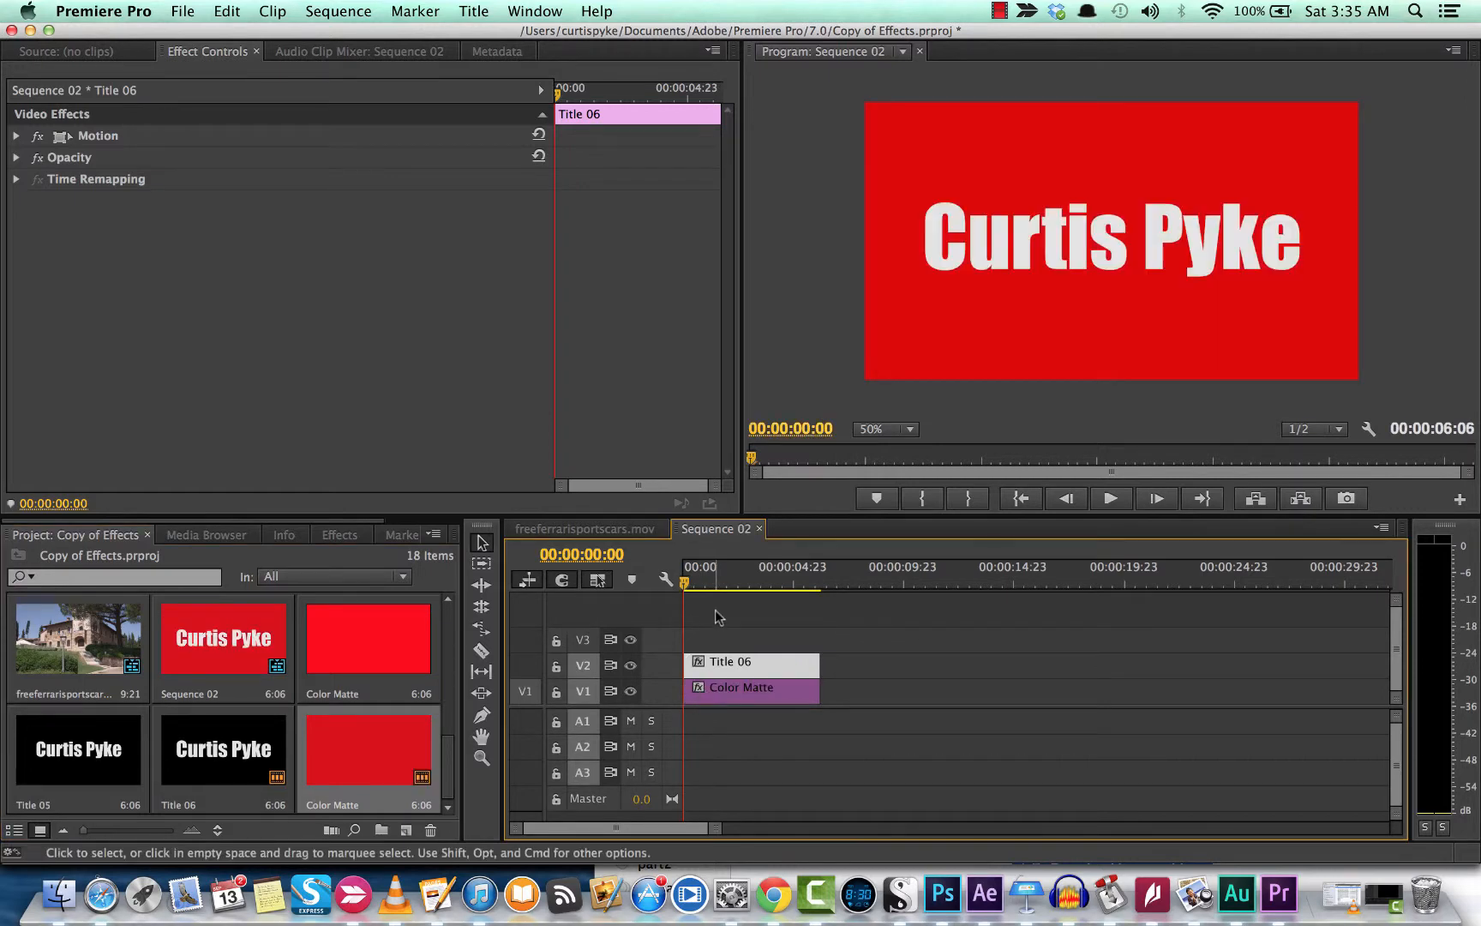
mouse_move(686, 586)
mouse_down()
mouse_move(714, 587)
mouse_move(643, 586)
mouse_move(680, 584)
mouse_up()
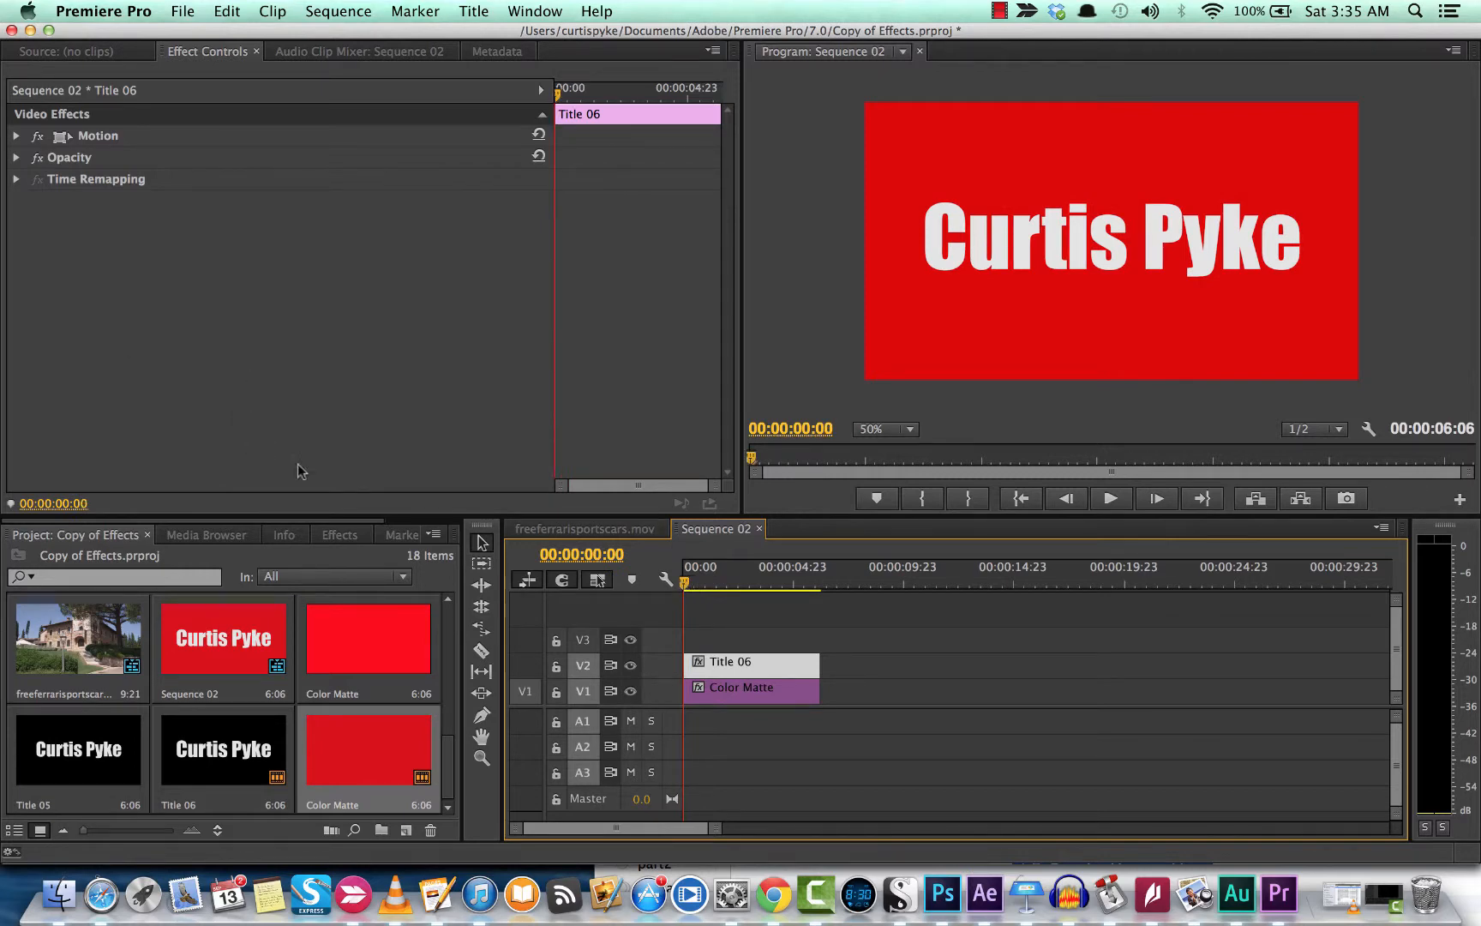
click(340, 534)
click(80, 562)
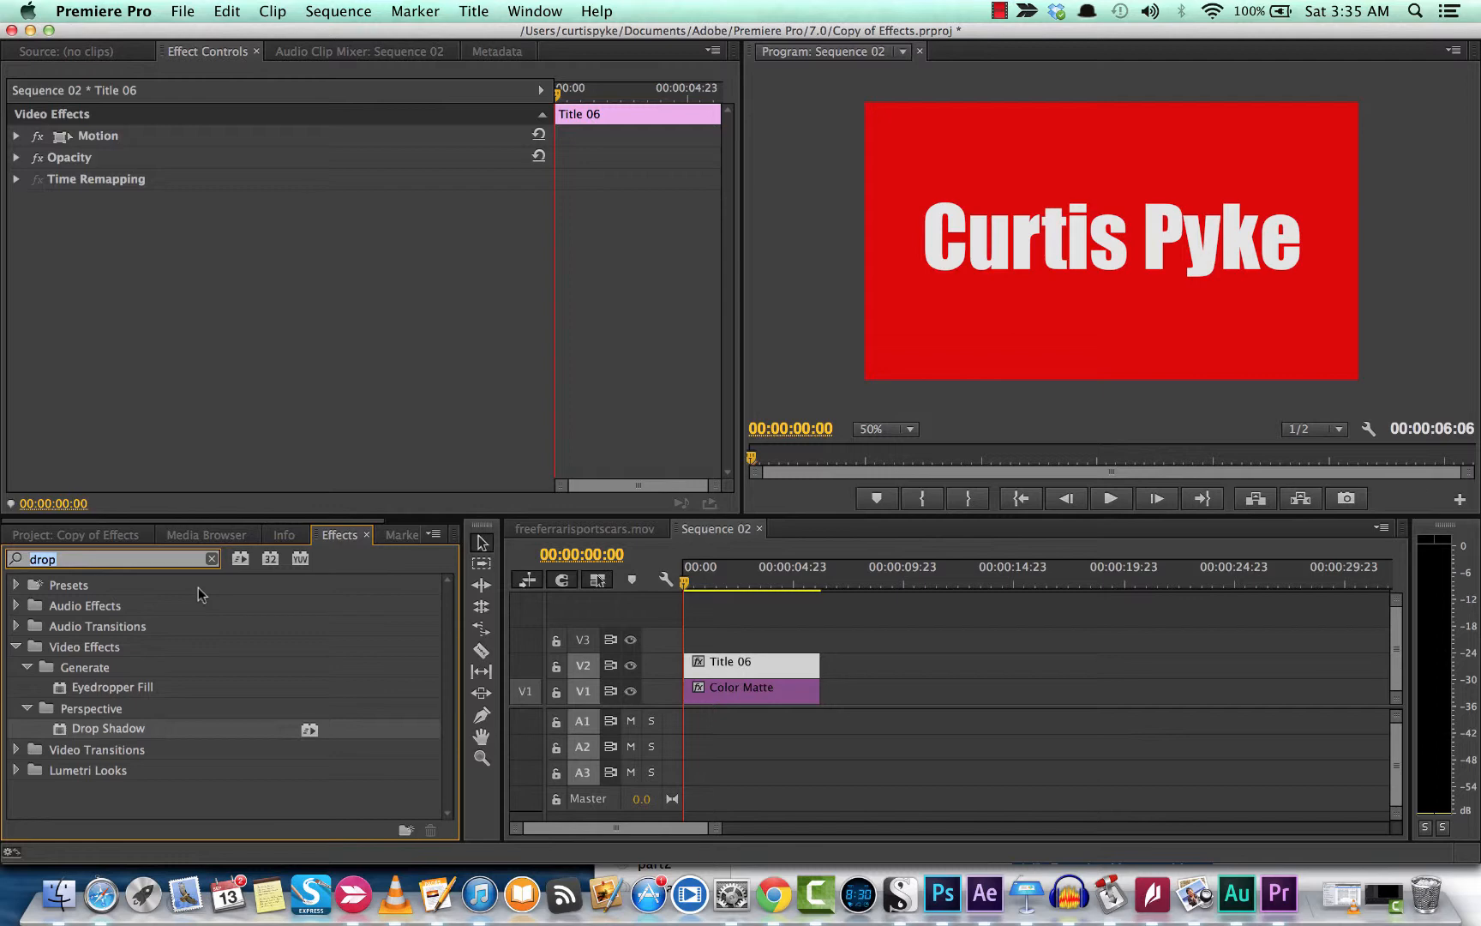
Step: Search effects for '3d', then browse the Video Effects and Image Control categories
text(3d)
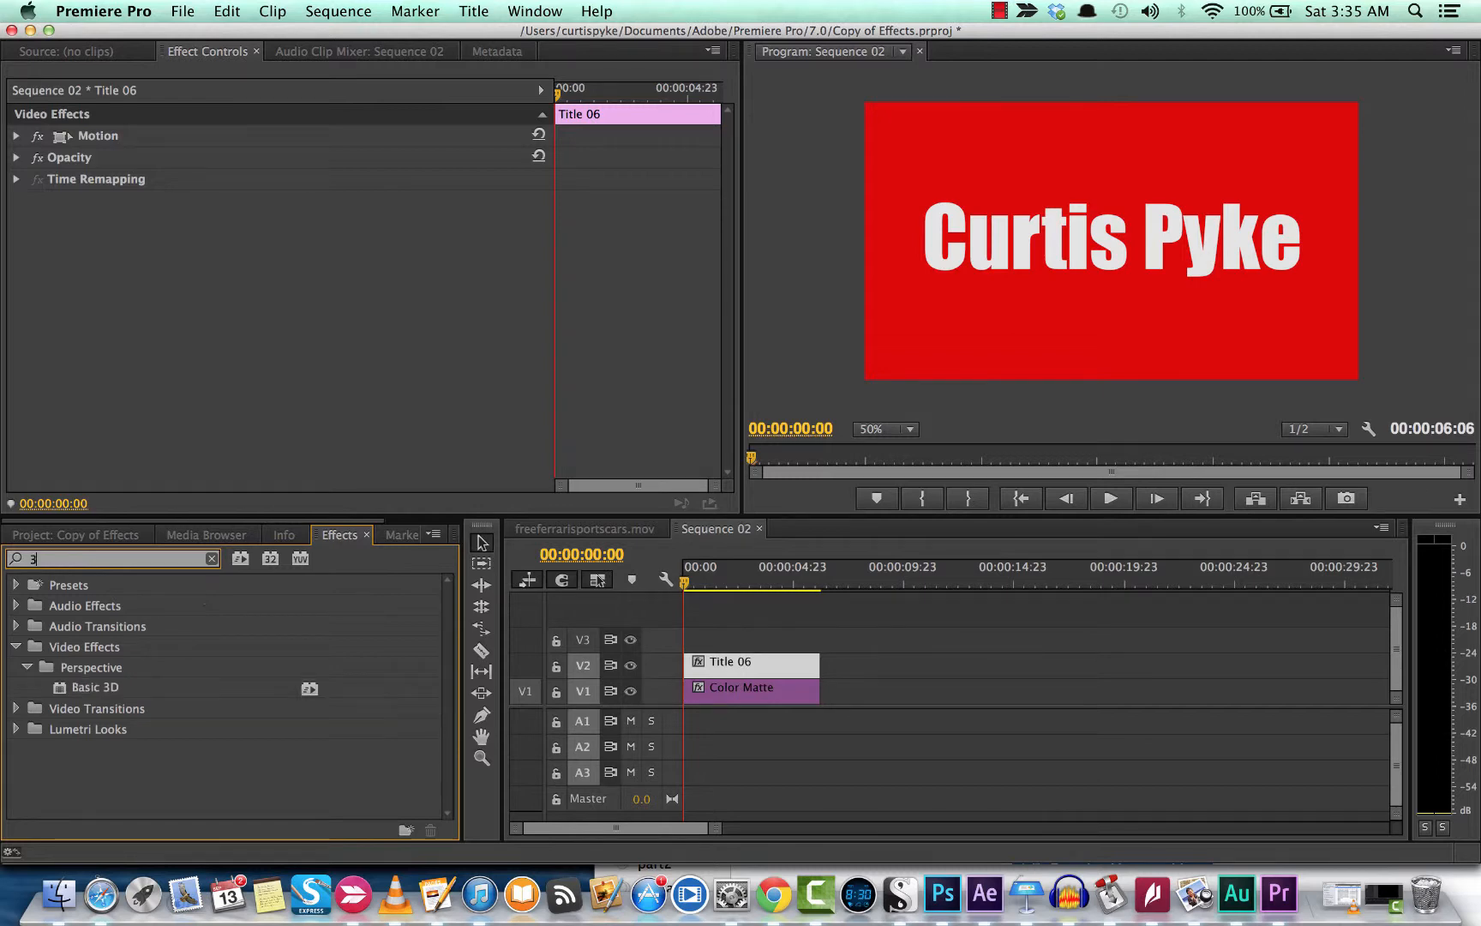
click(96, 688)
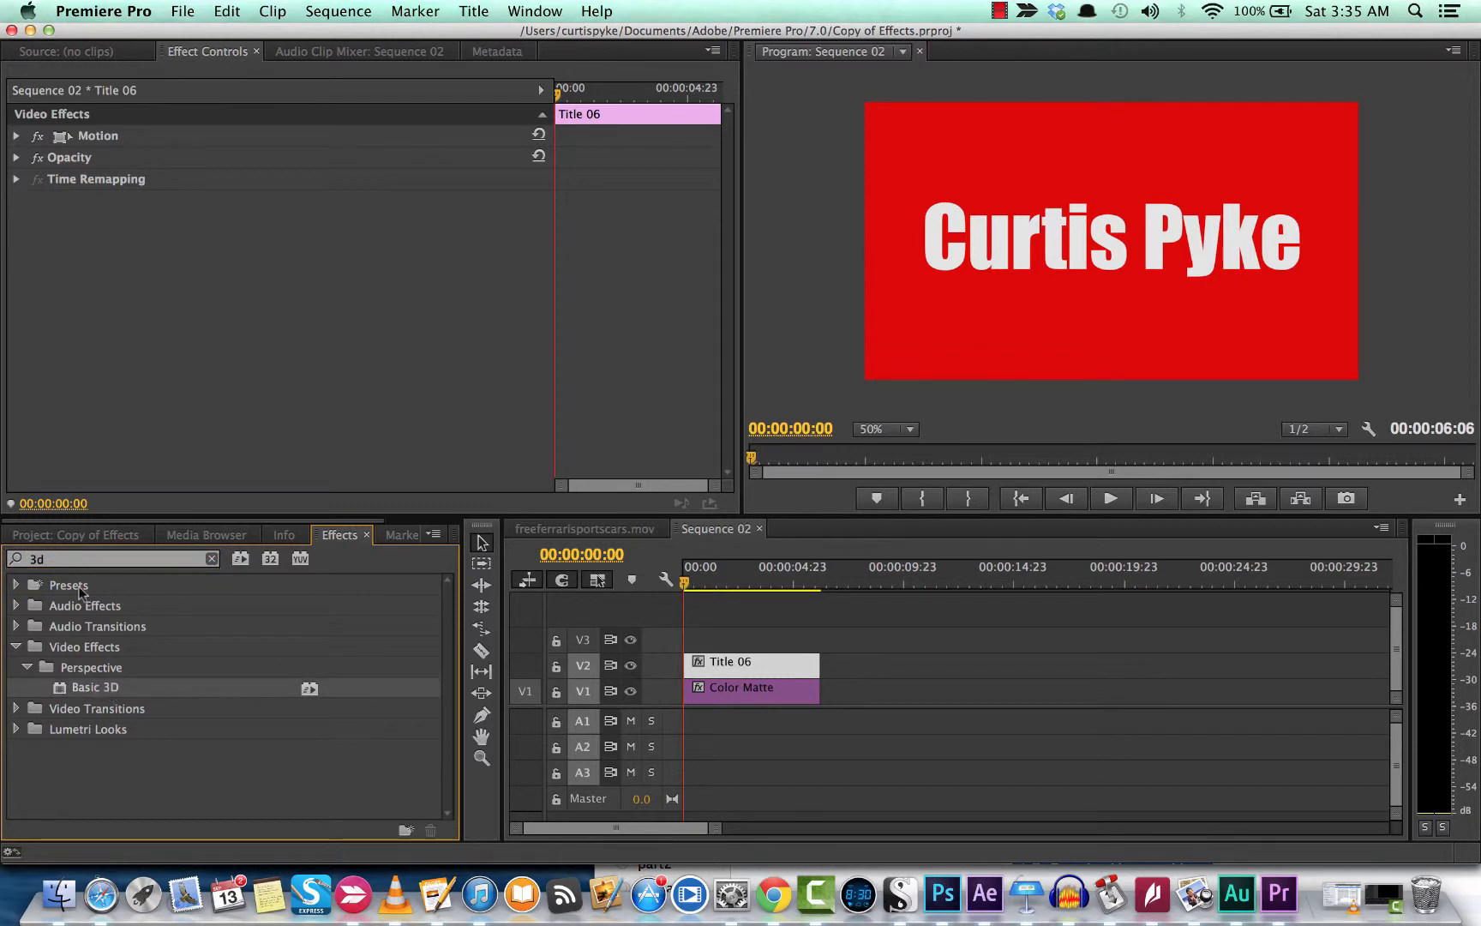
click(72, 562)
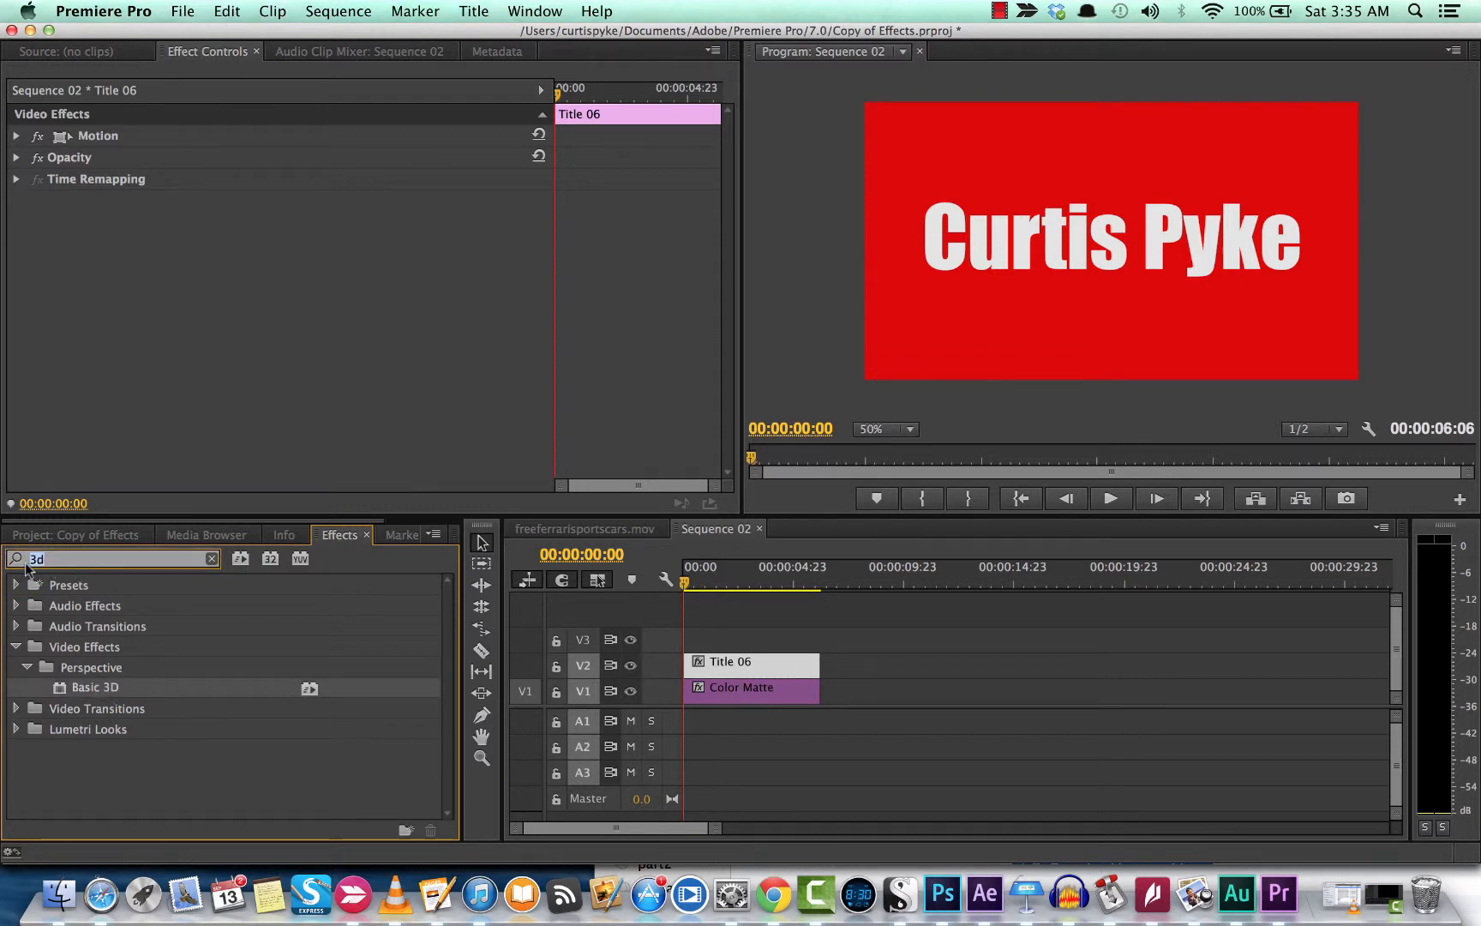
key(BackSpace)
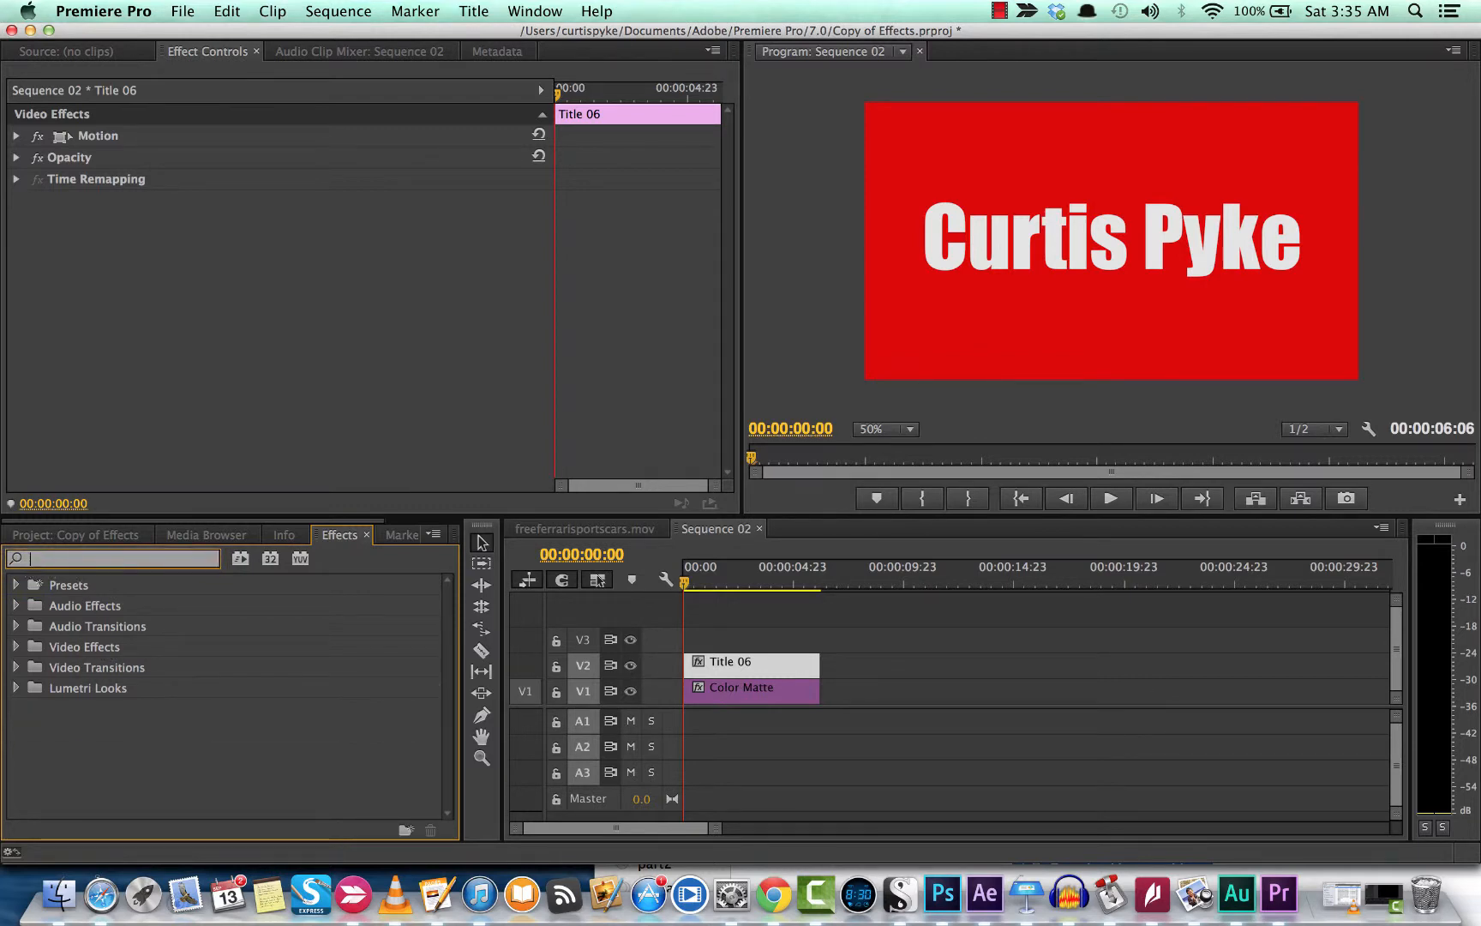
click(19, 646)
scroll(20, 652, down, 2)
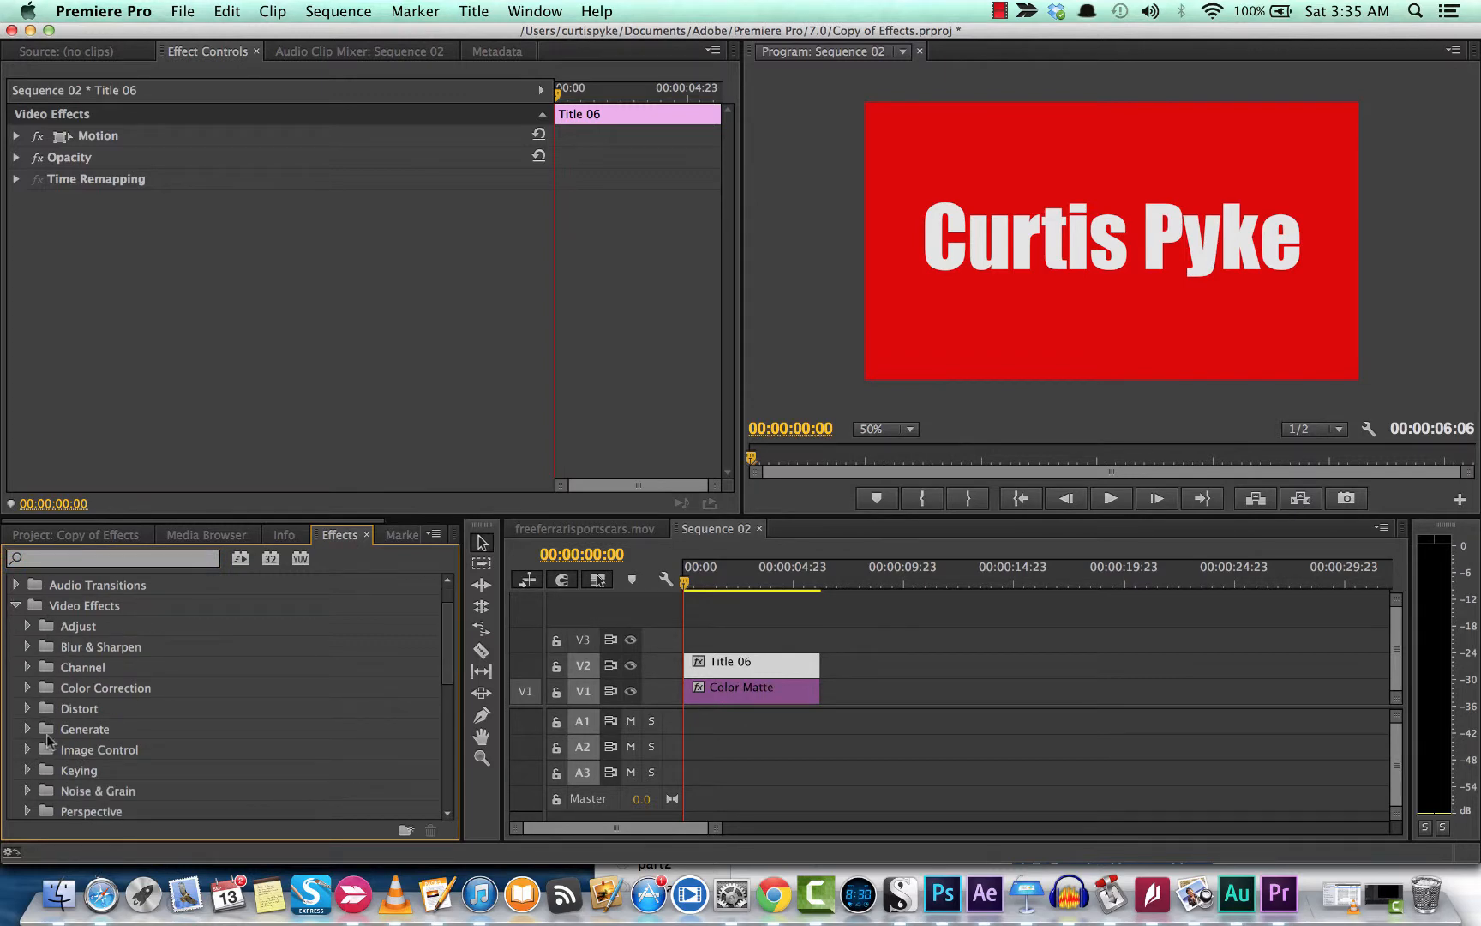
click(27, 750)
scroll(28, 752, down, 7)
scroll(27, 752, up, 4)
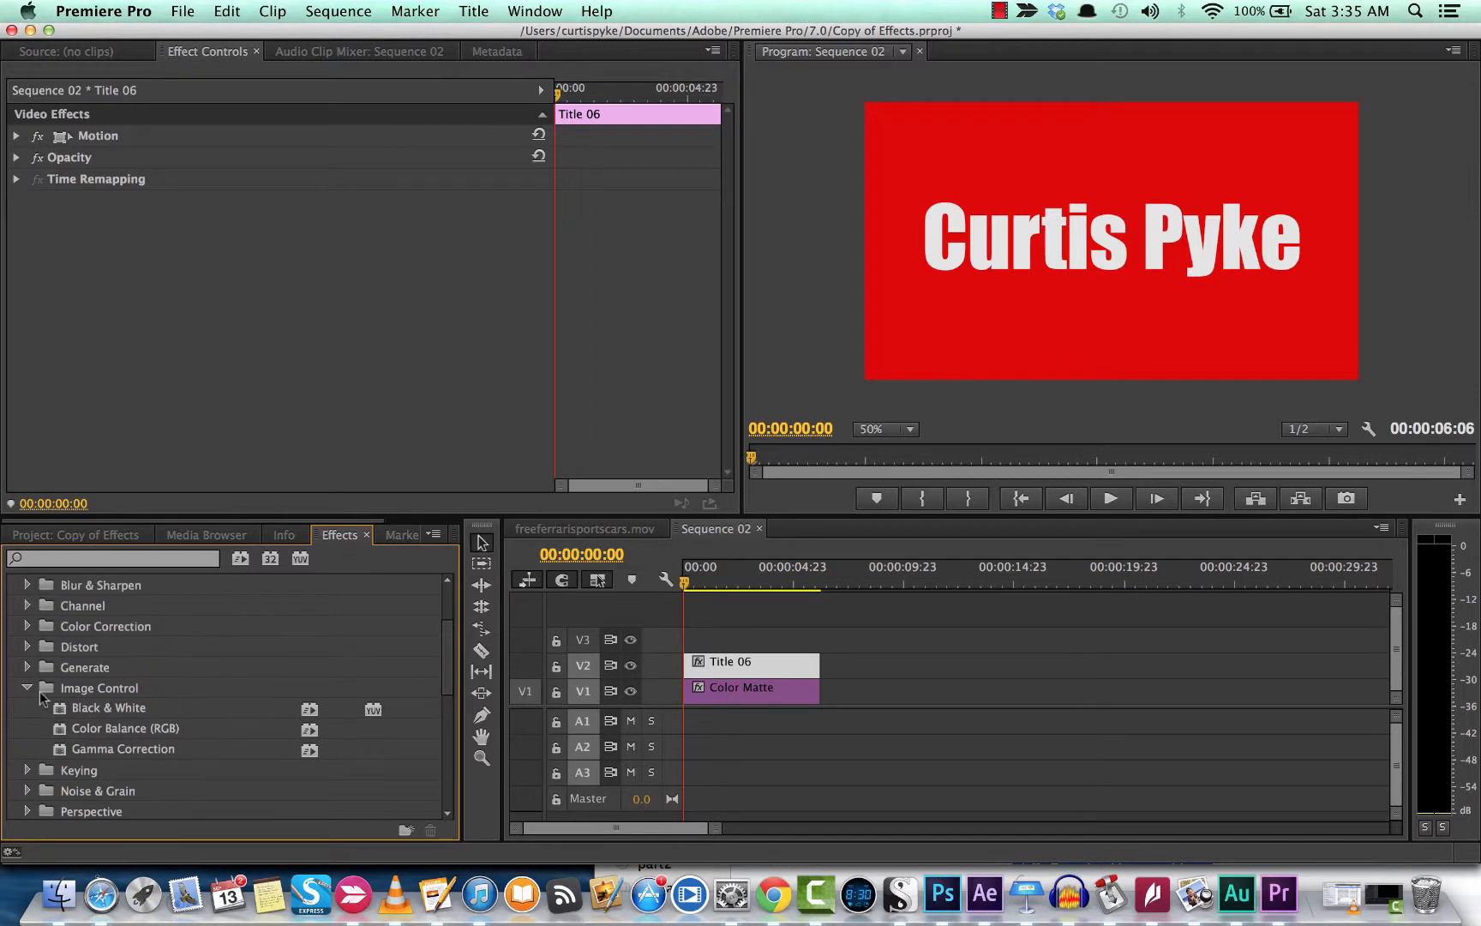
click(28, 688)
Step: Apply Basic 3D from a '3d' search to the Title 06 clip
click(101, 555)
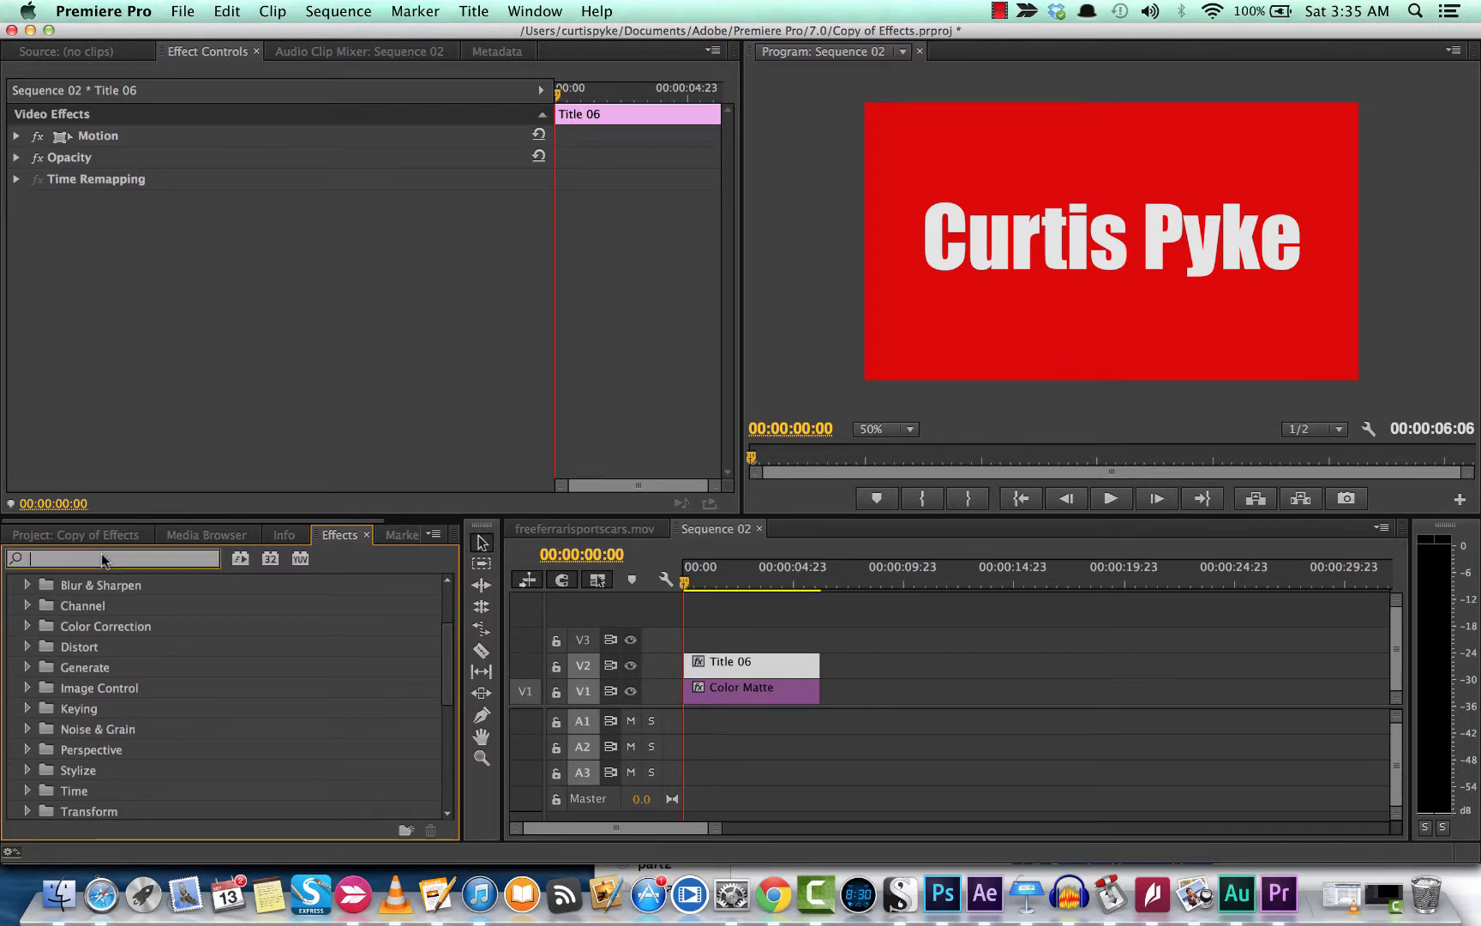
text(3d)
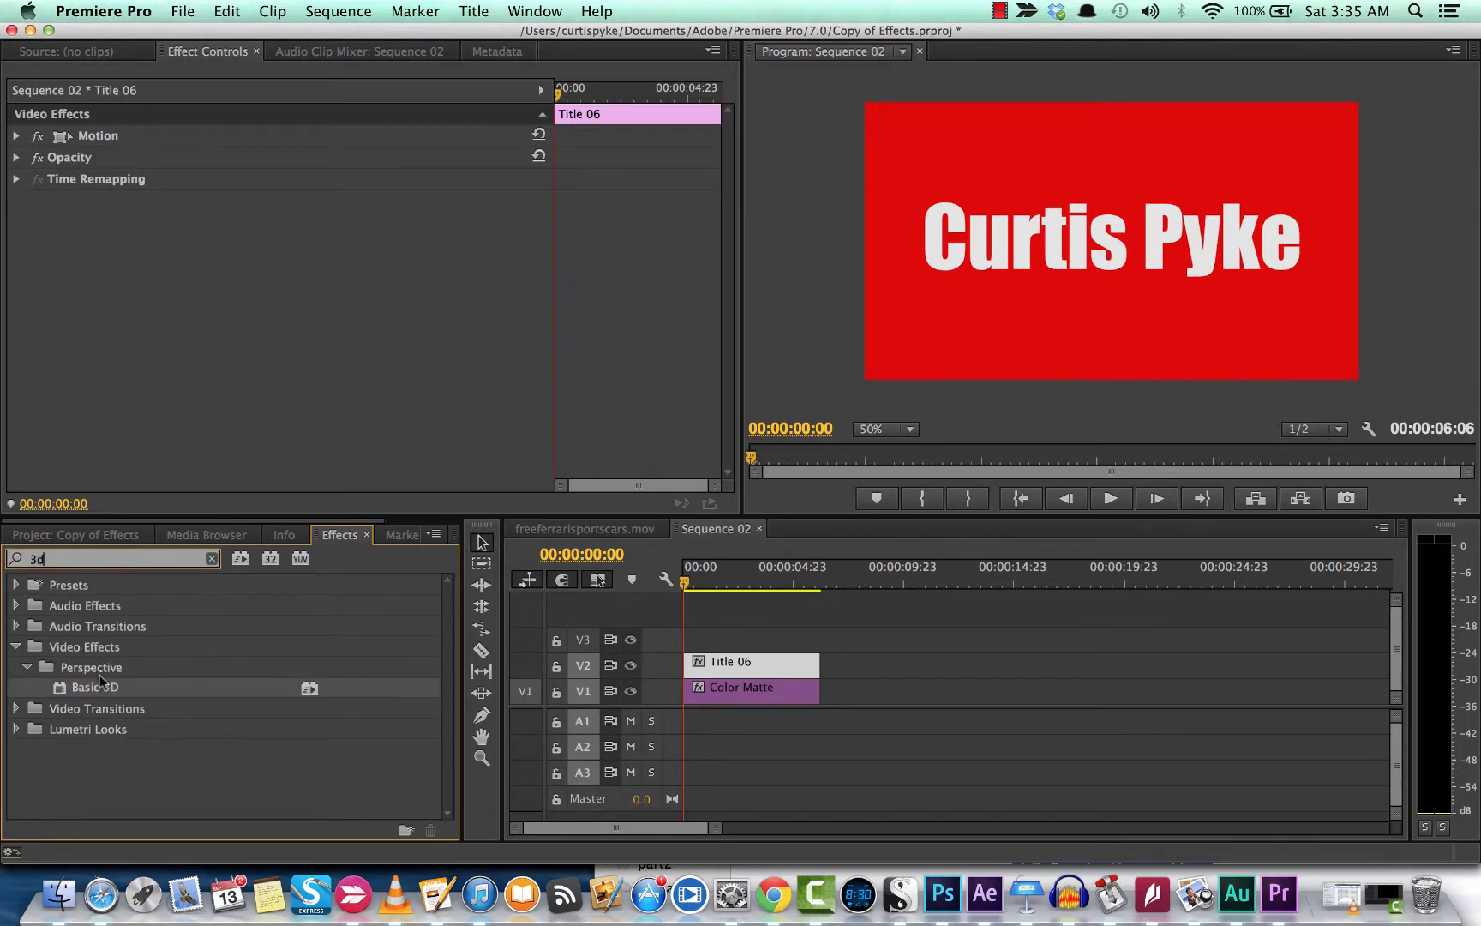
drag(99, 680, 722, 671)
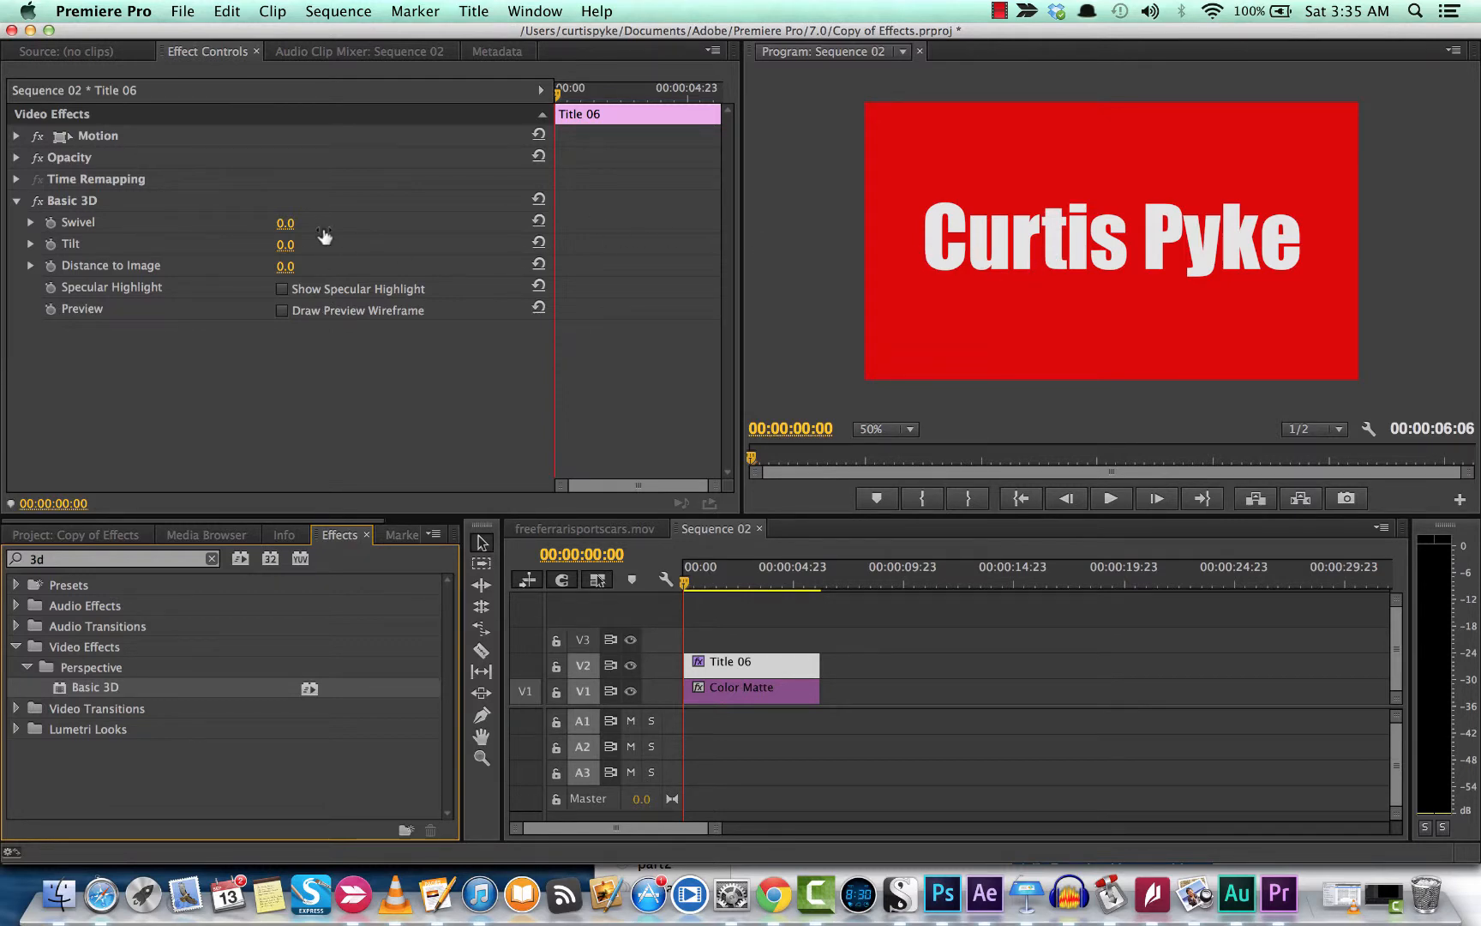
Step: Set Basic 3D Swivel to 20° with Tilt left at 0, and preview the clip
drag(284, 229, 457, 229)
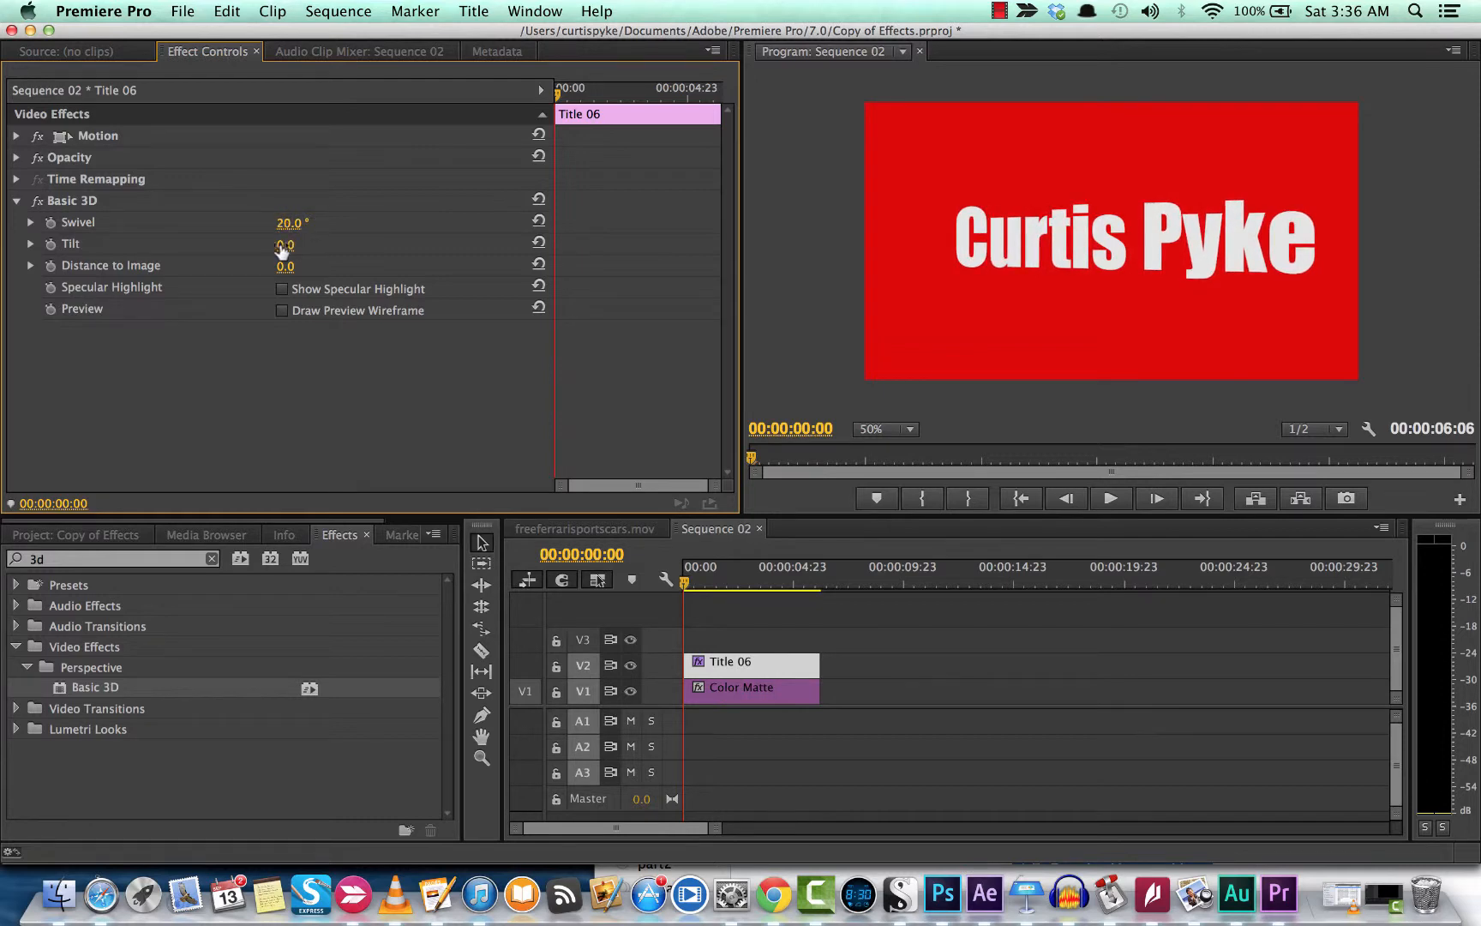
mouse_move(286, 244)
mouse_down()
mouse_move(271, 244)
mouse_move(317, 250)
mouse_move(285, 268)
mouse_move(363, 268)
mouse_move(258, 268)
mouse_move(335, 268)
mouse_move(281, 268)
mouse_up()
click(711, 583)
drag(720, 583, 662, 579)
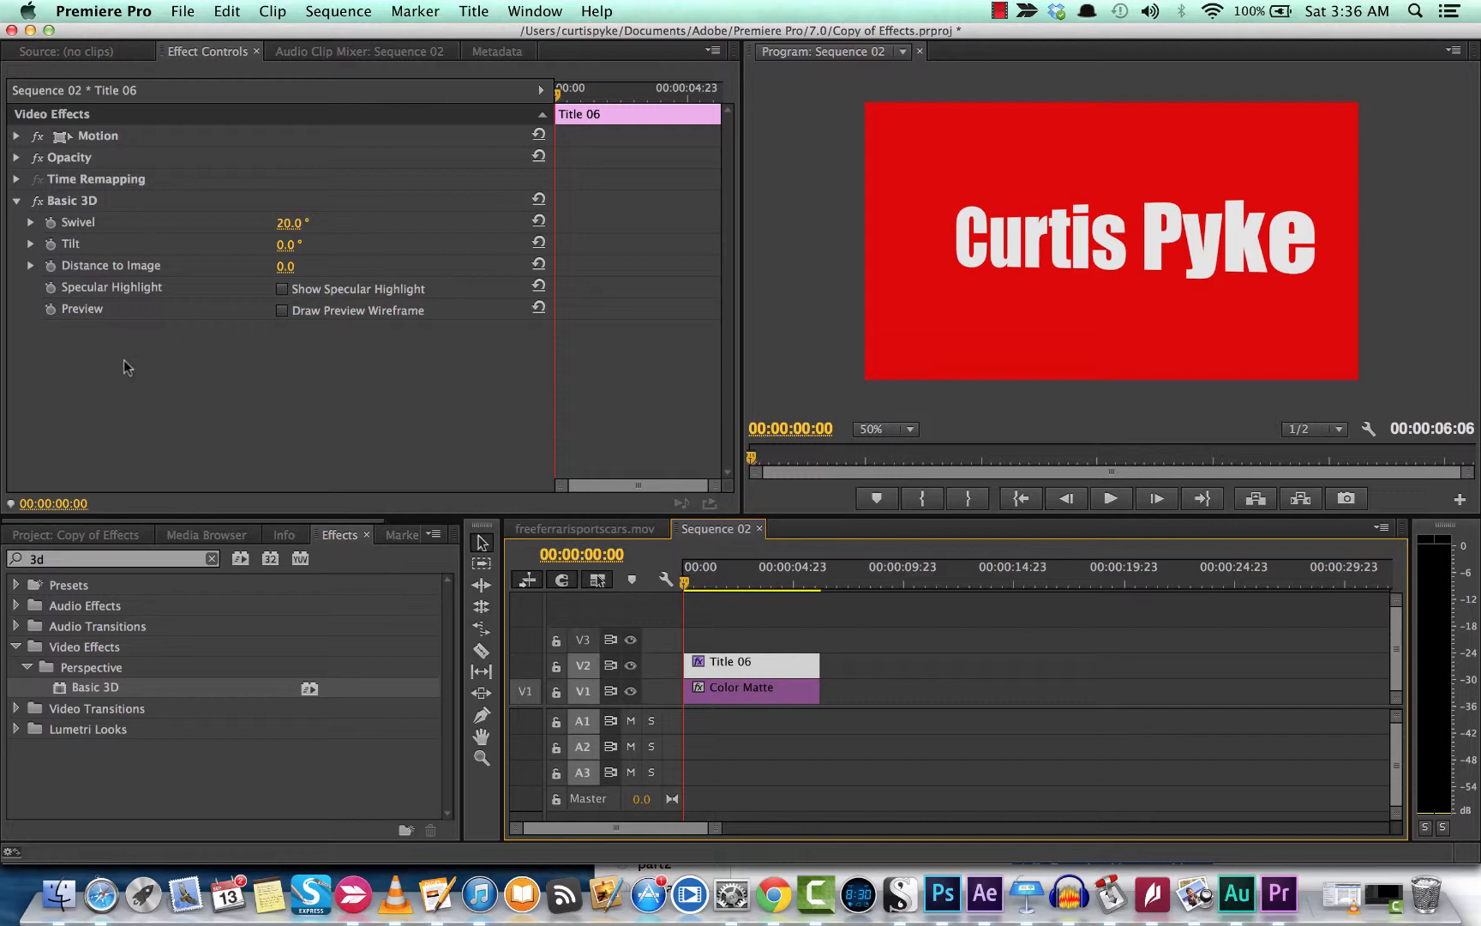
click(116, 569)
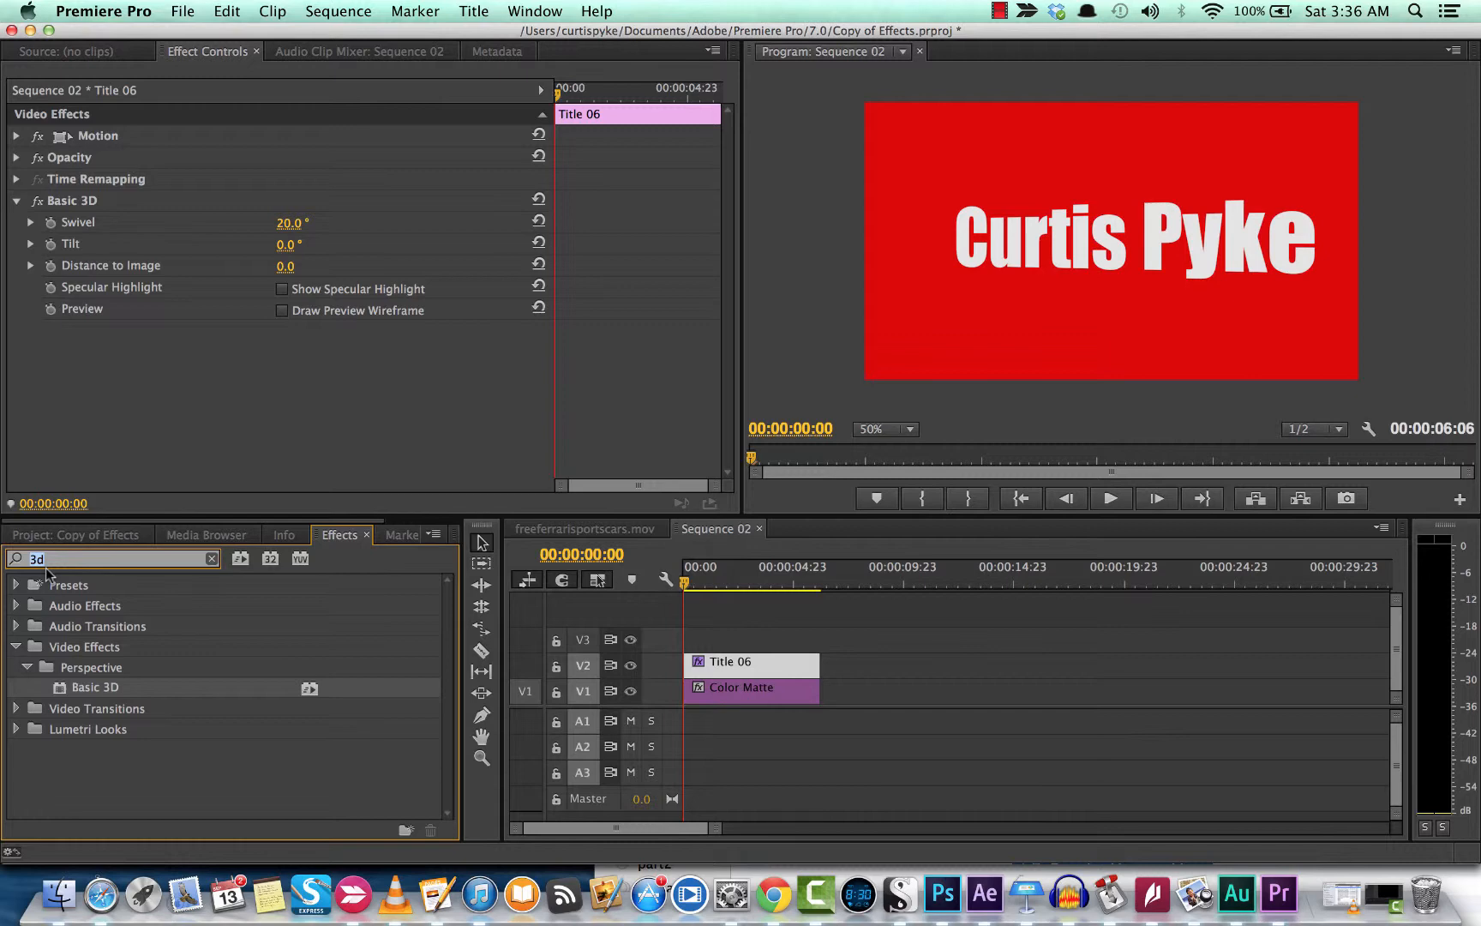
Step: Apply the Drop Shadow effect from a 'drop' search to Title 06
text(drop)
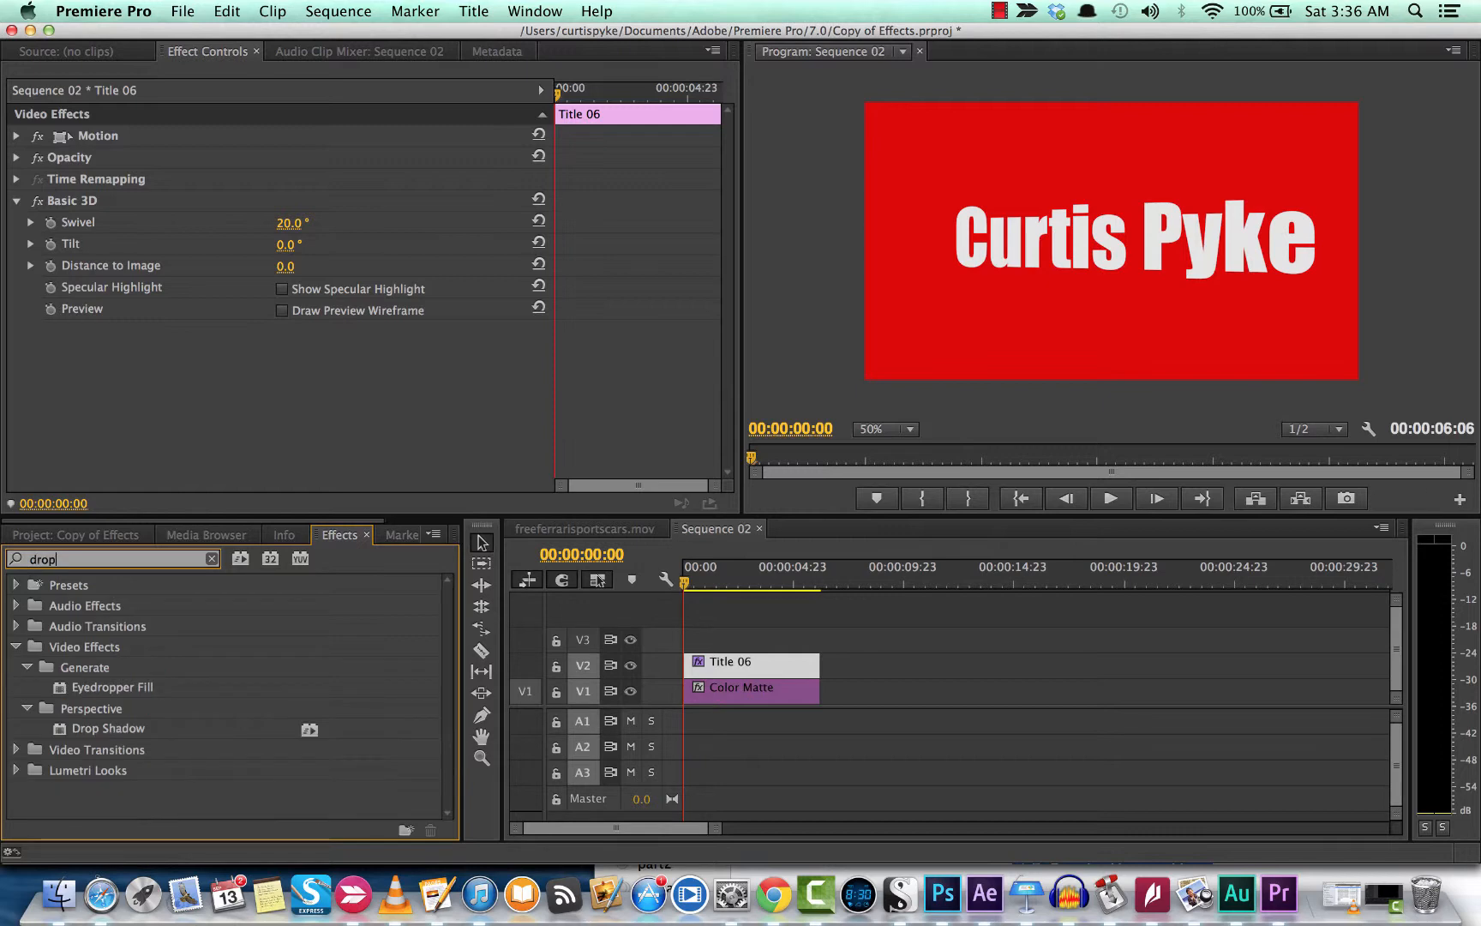
click(80, 724)
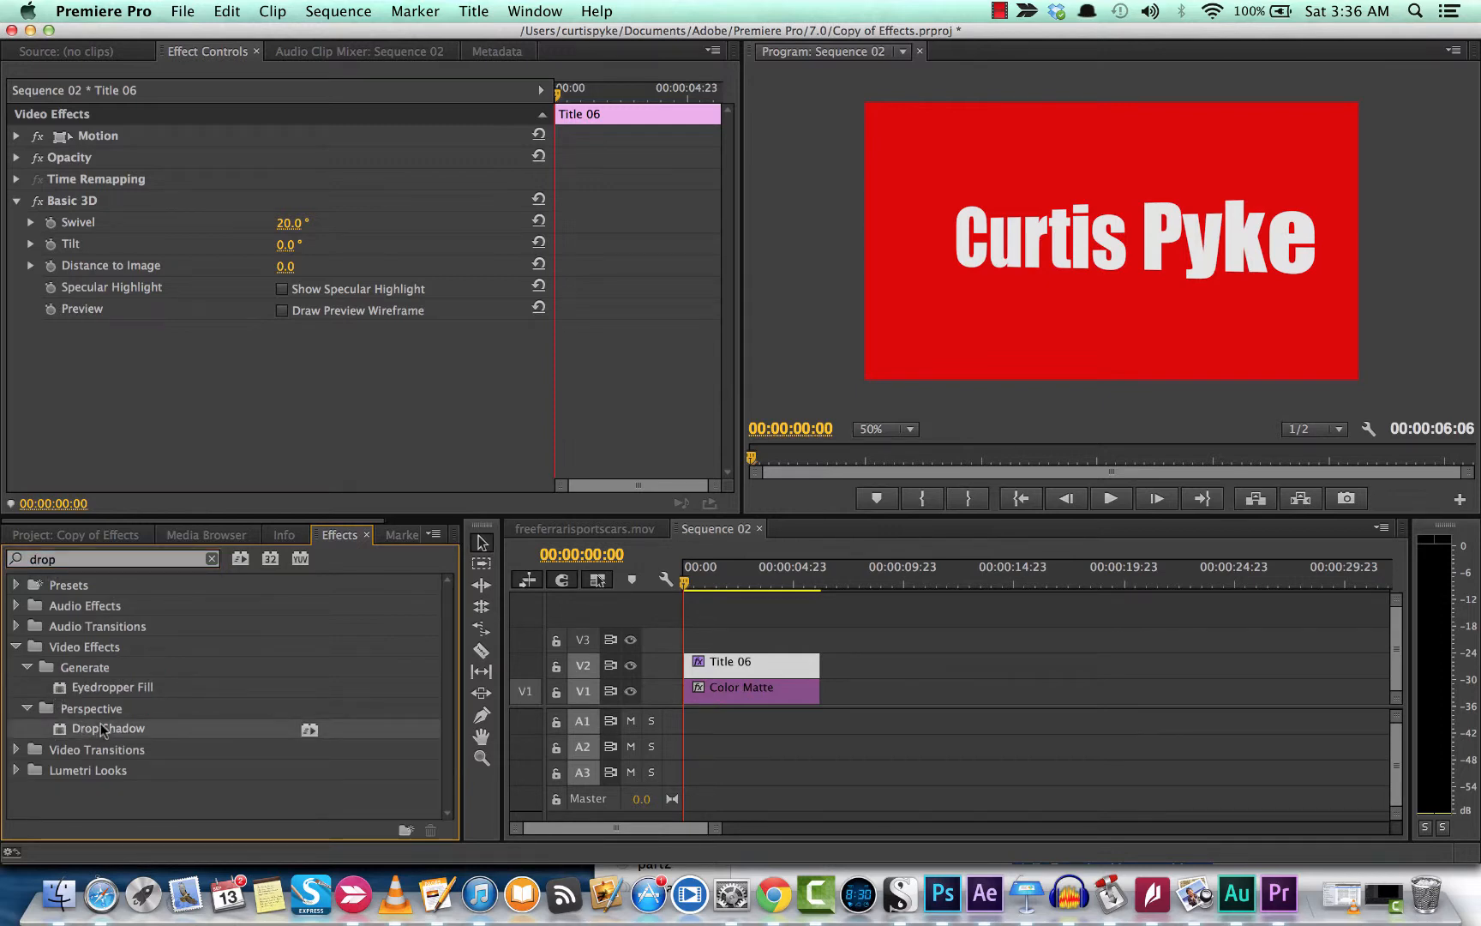
drag(100, 727, 734, 664)
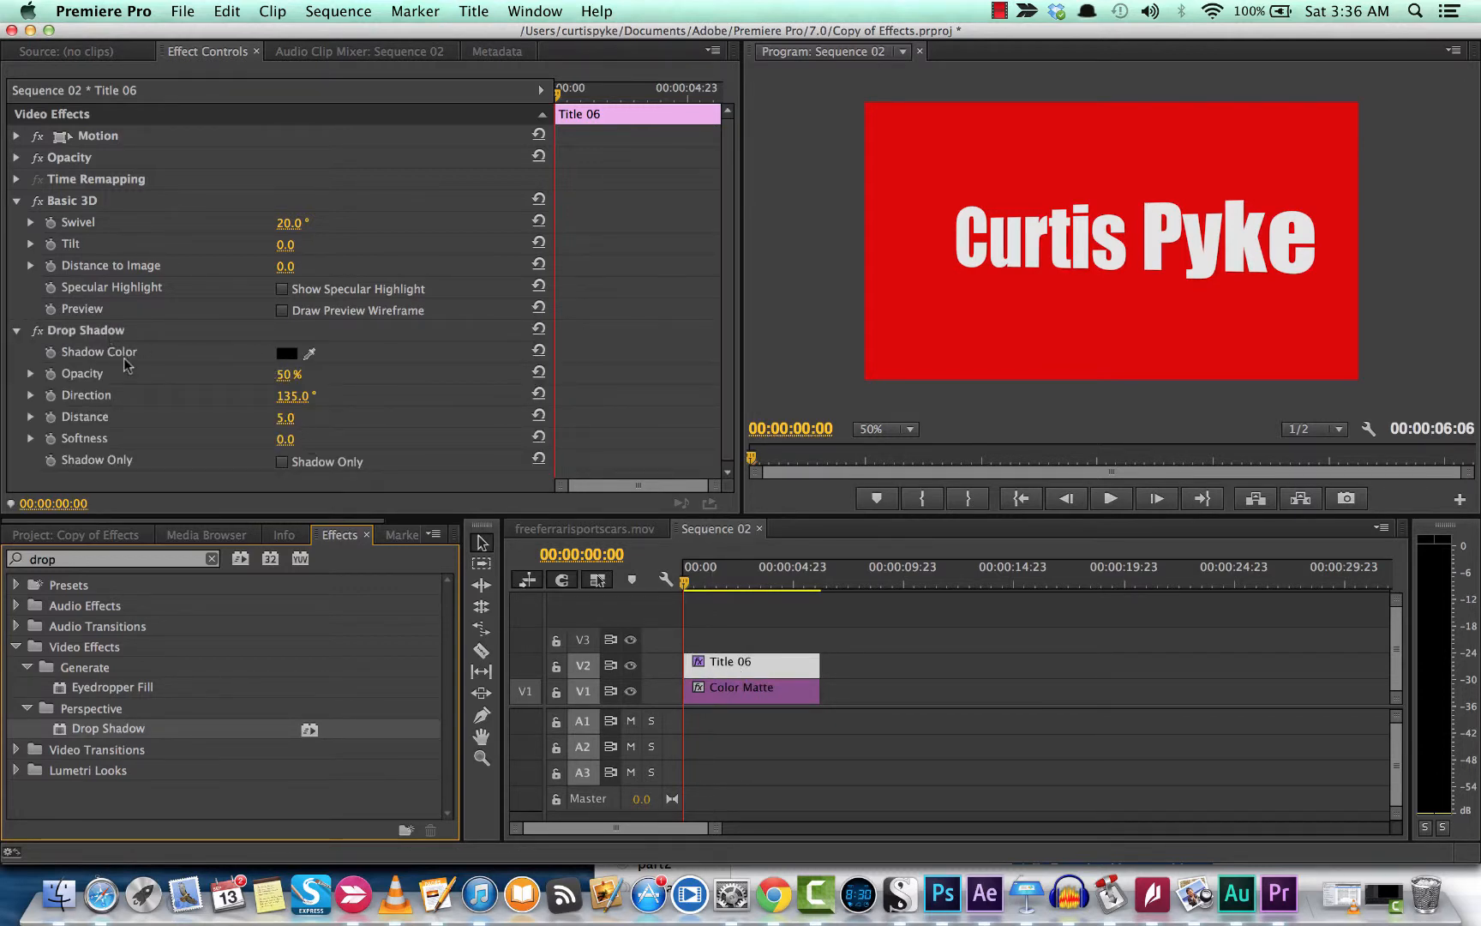
Step: Set the drop shadow to 100% opacity with Distance 4
click(284, 418)
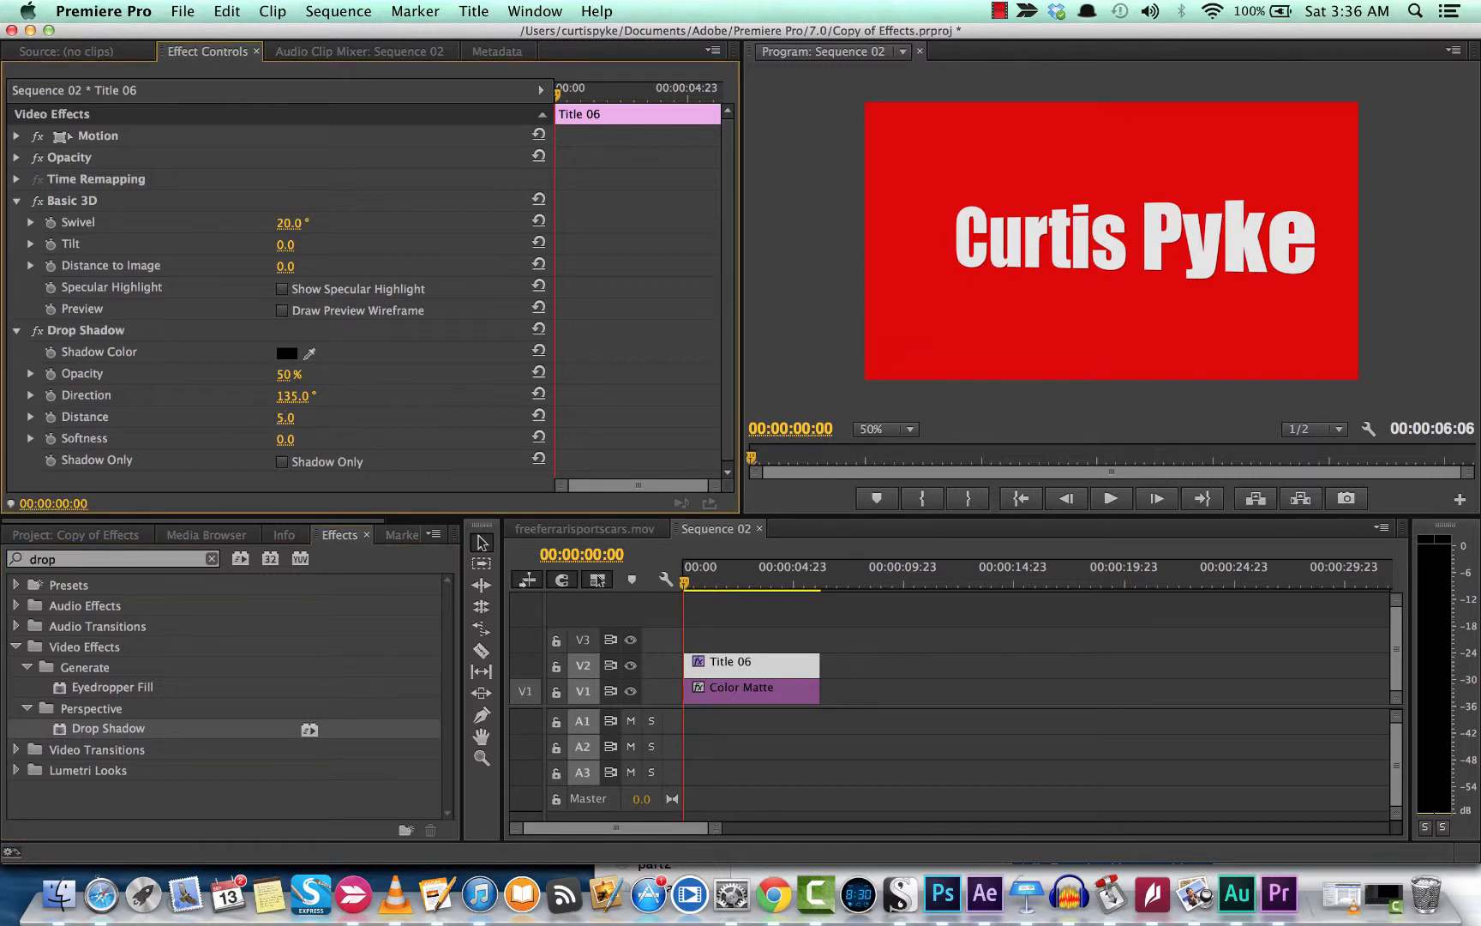
drag(285, 419, 395, 418)
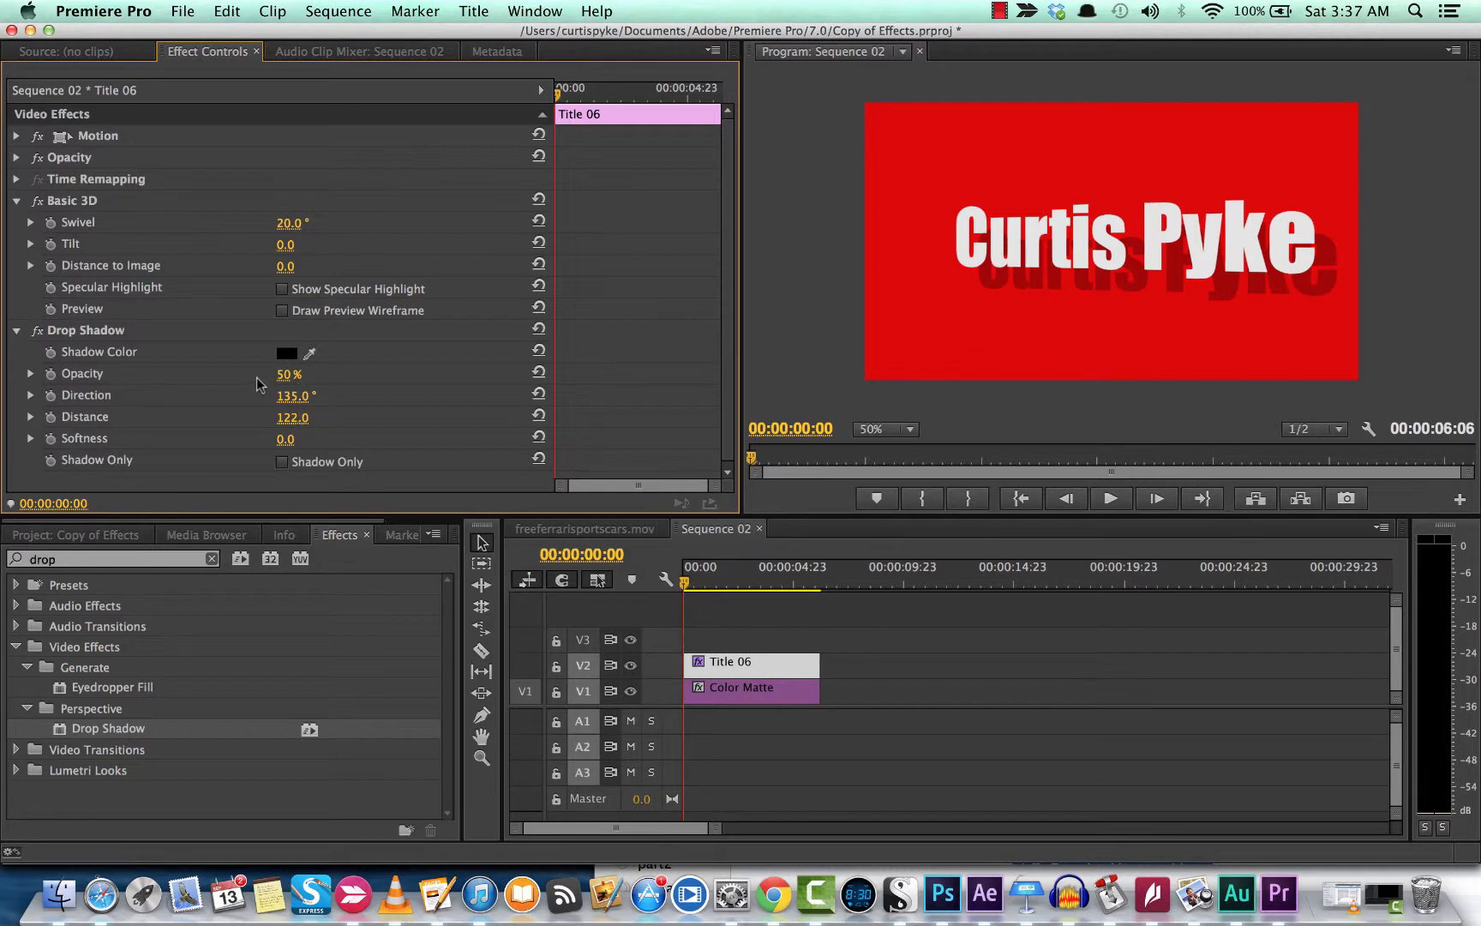
drag(284, 375, 330, 375)
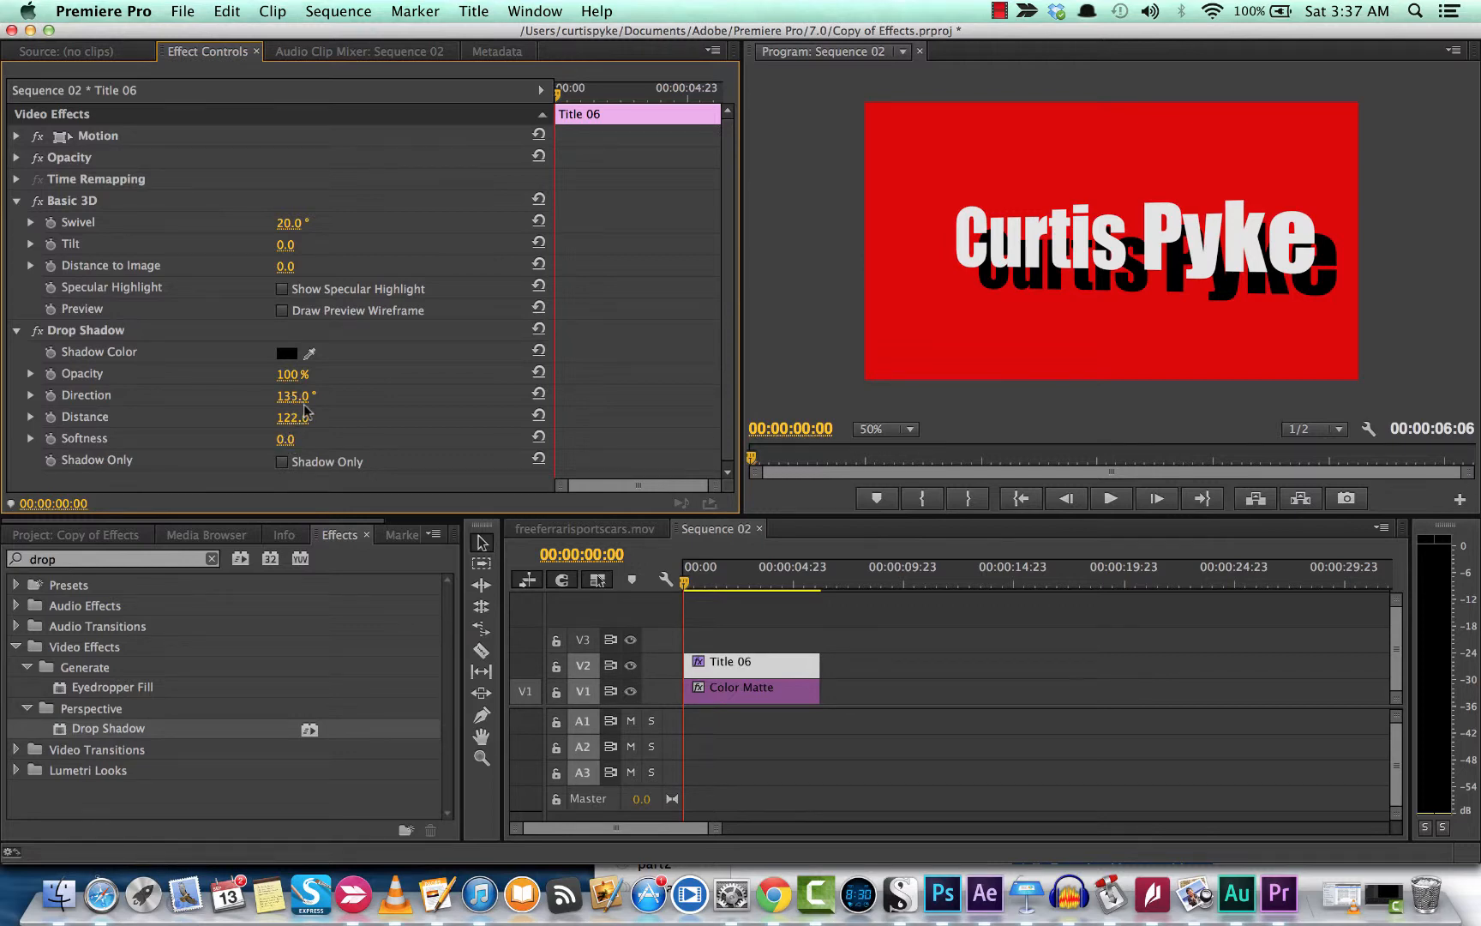
scroll(289, 403, down, 1)
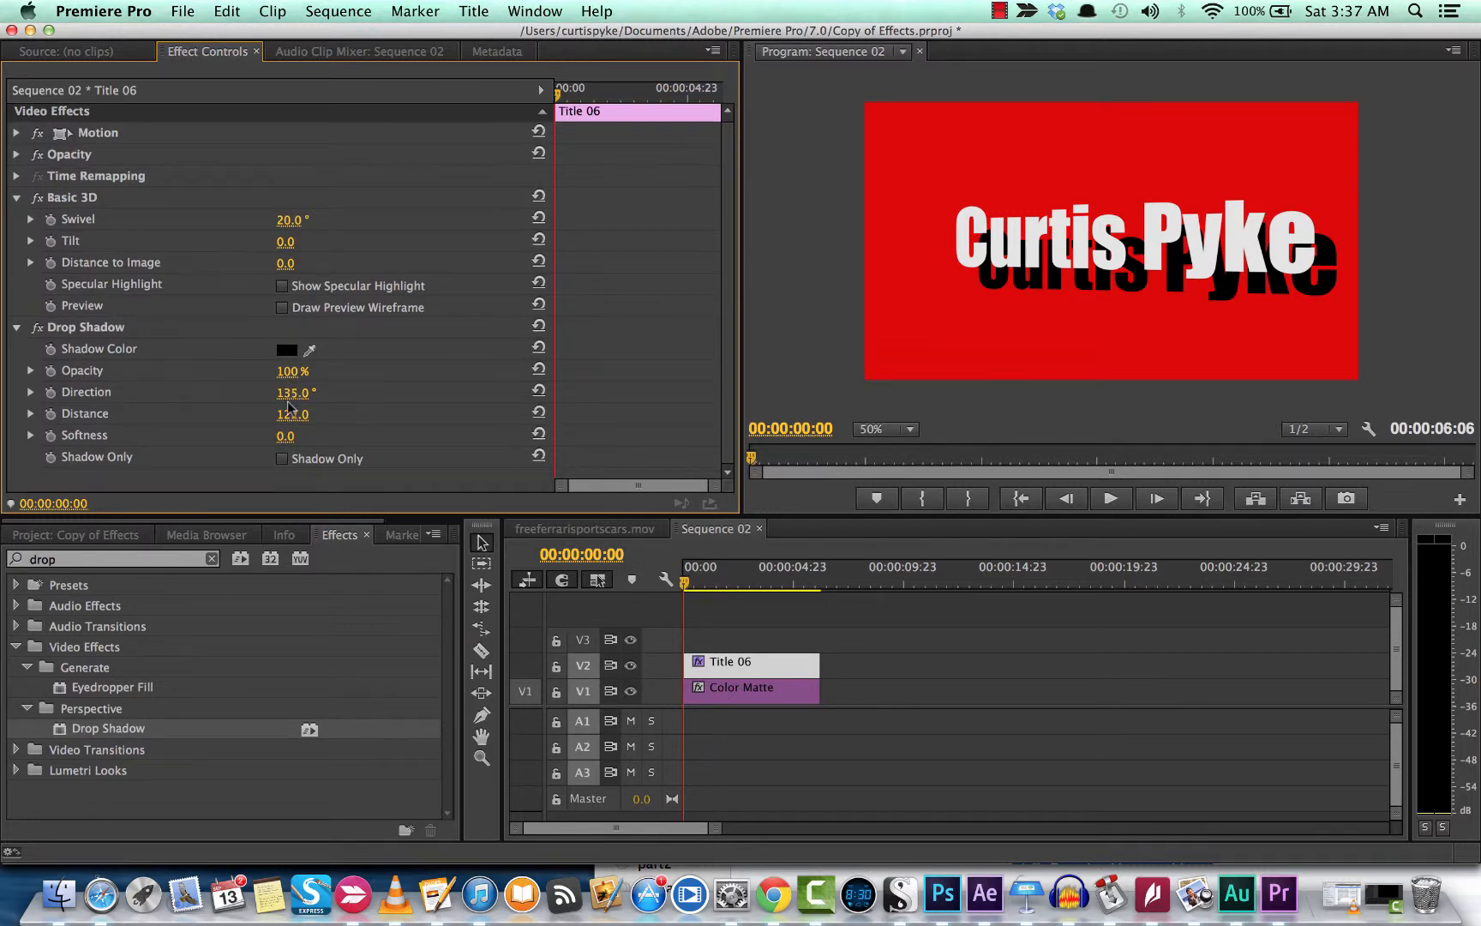
drag(289, 414, 214, 413)
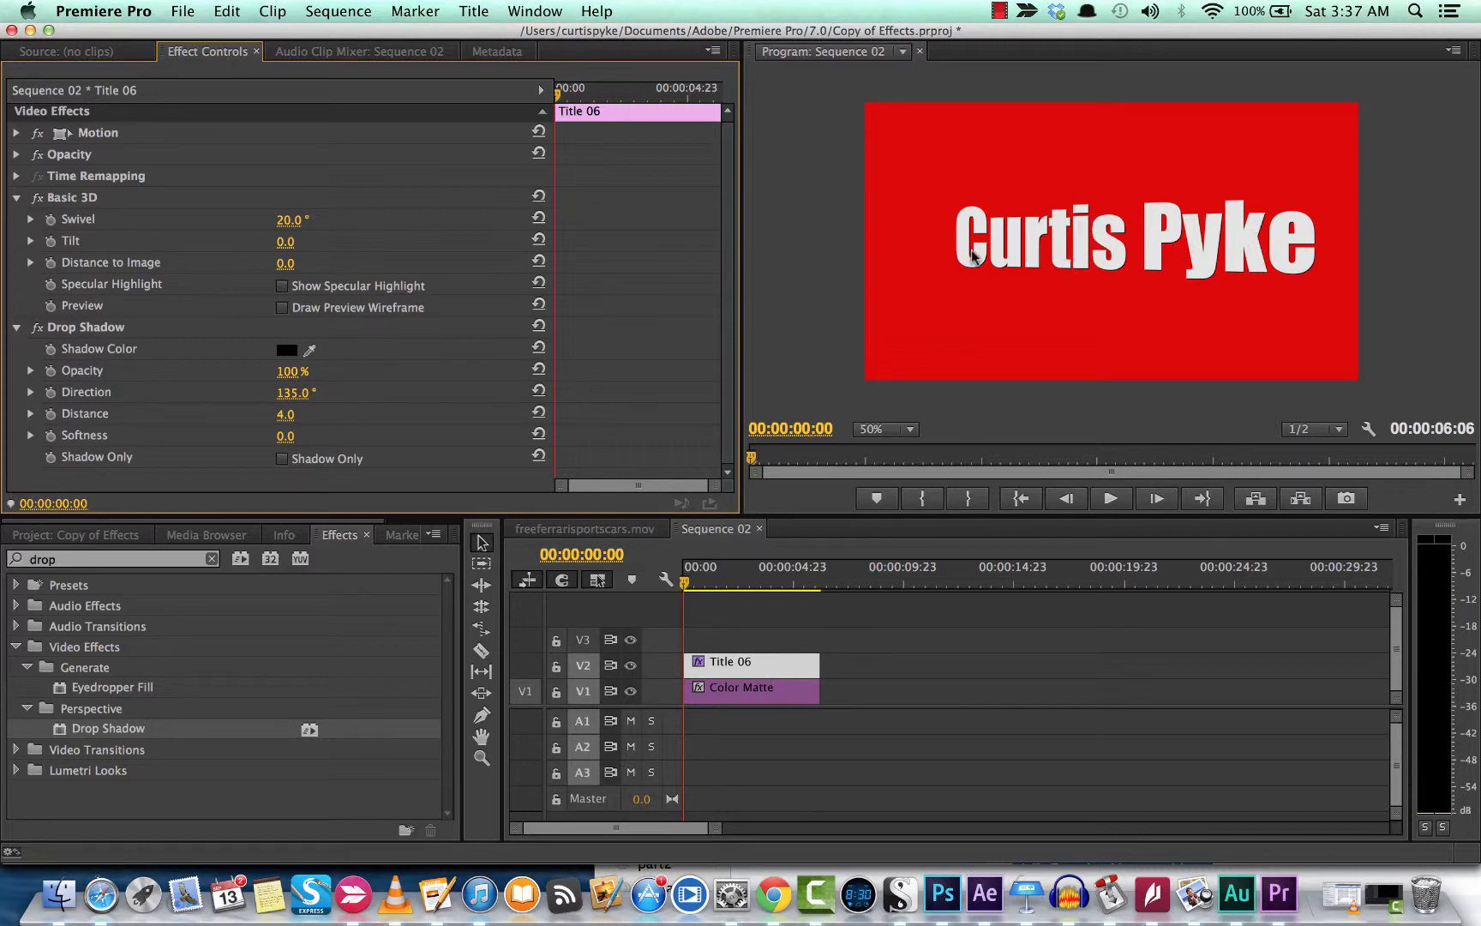
Step: Copy the Drop Shadow and set the second shadow's Distance to 8
click(92, 331)
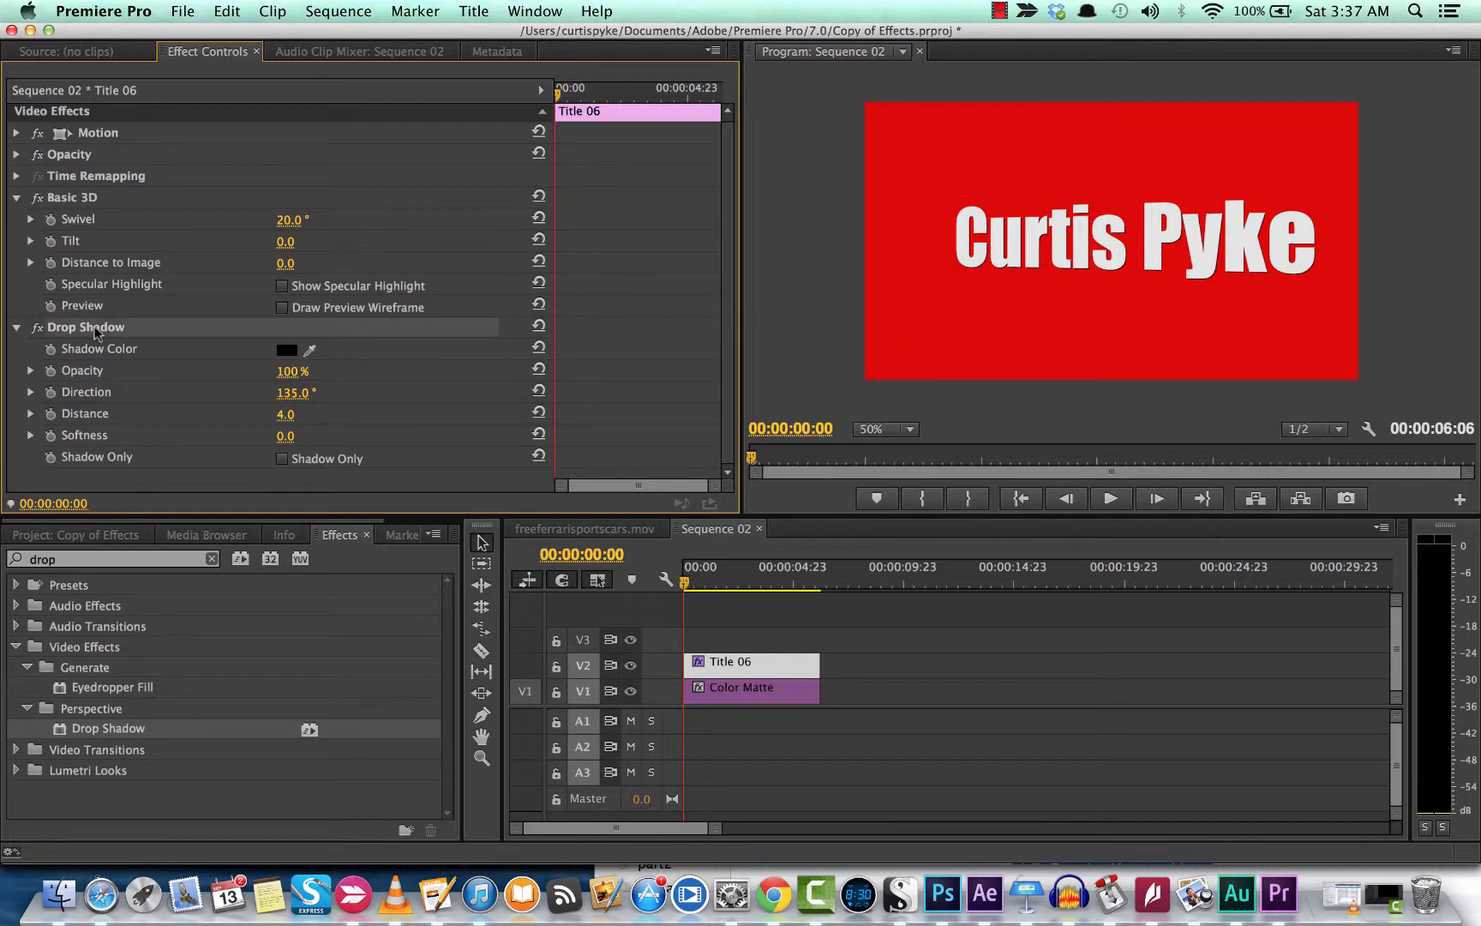
right_click(96, 332)
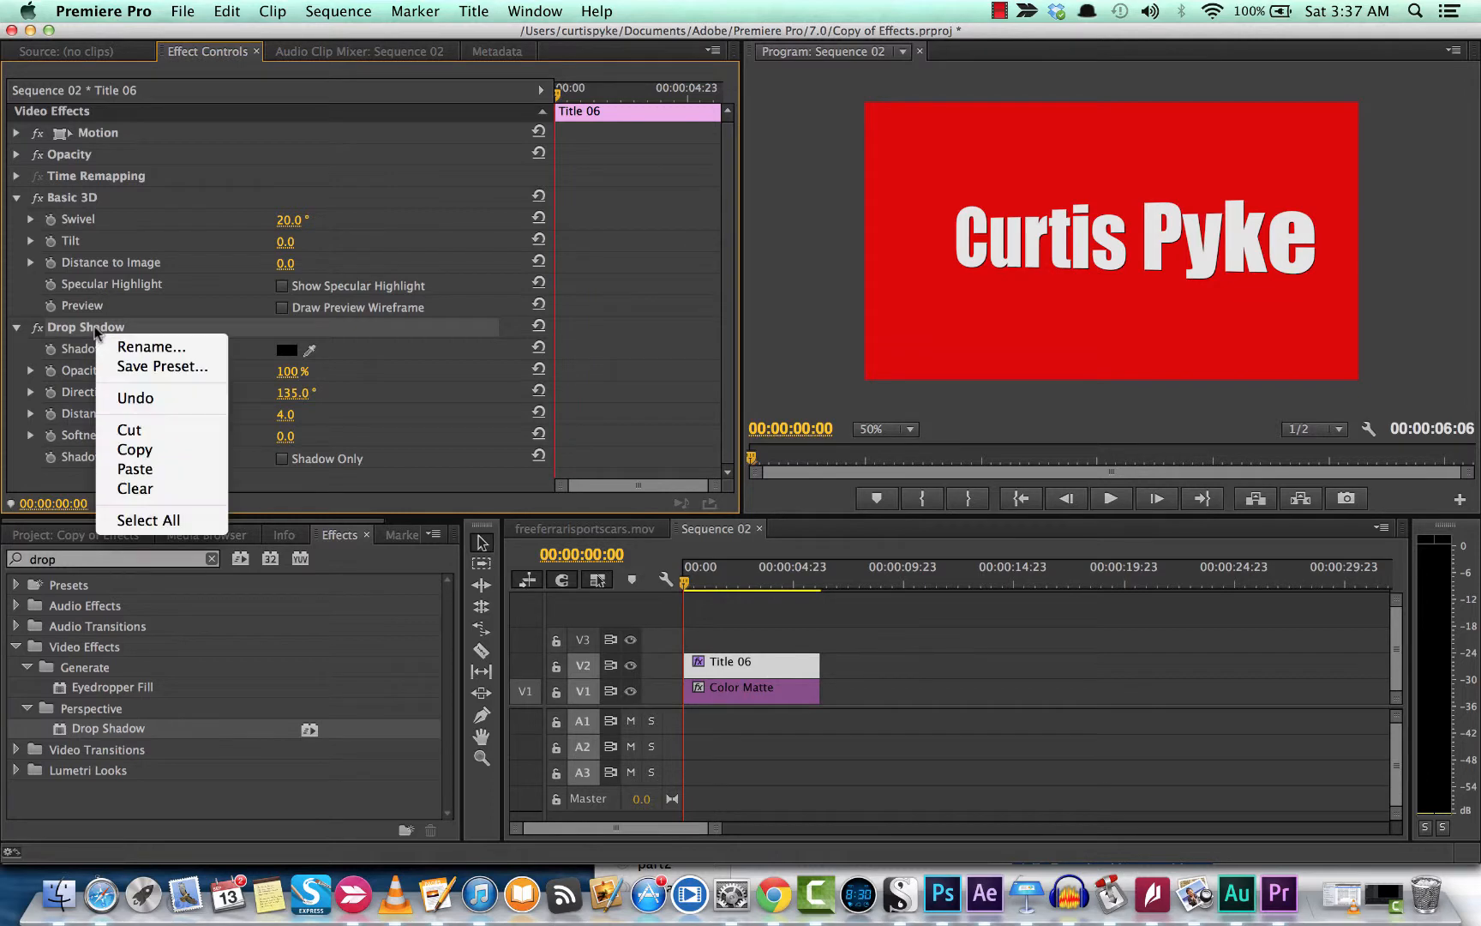
click(86, 332)
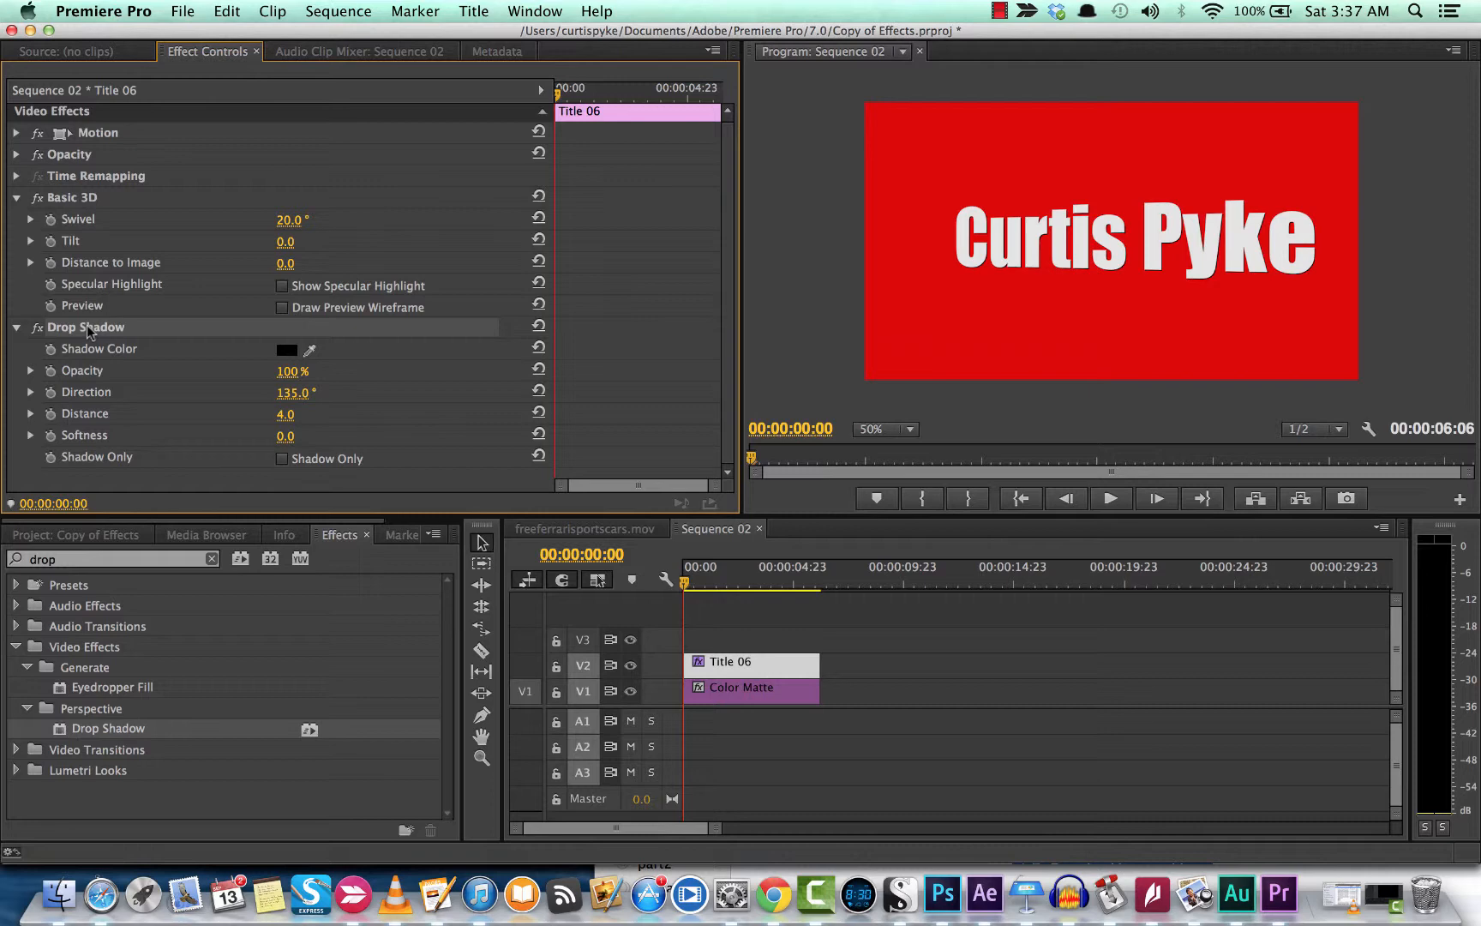
key(super+c)
key(super+v)
scroll(91, 335, down, 3)
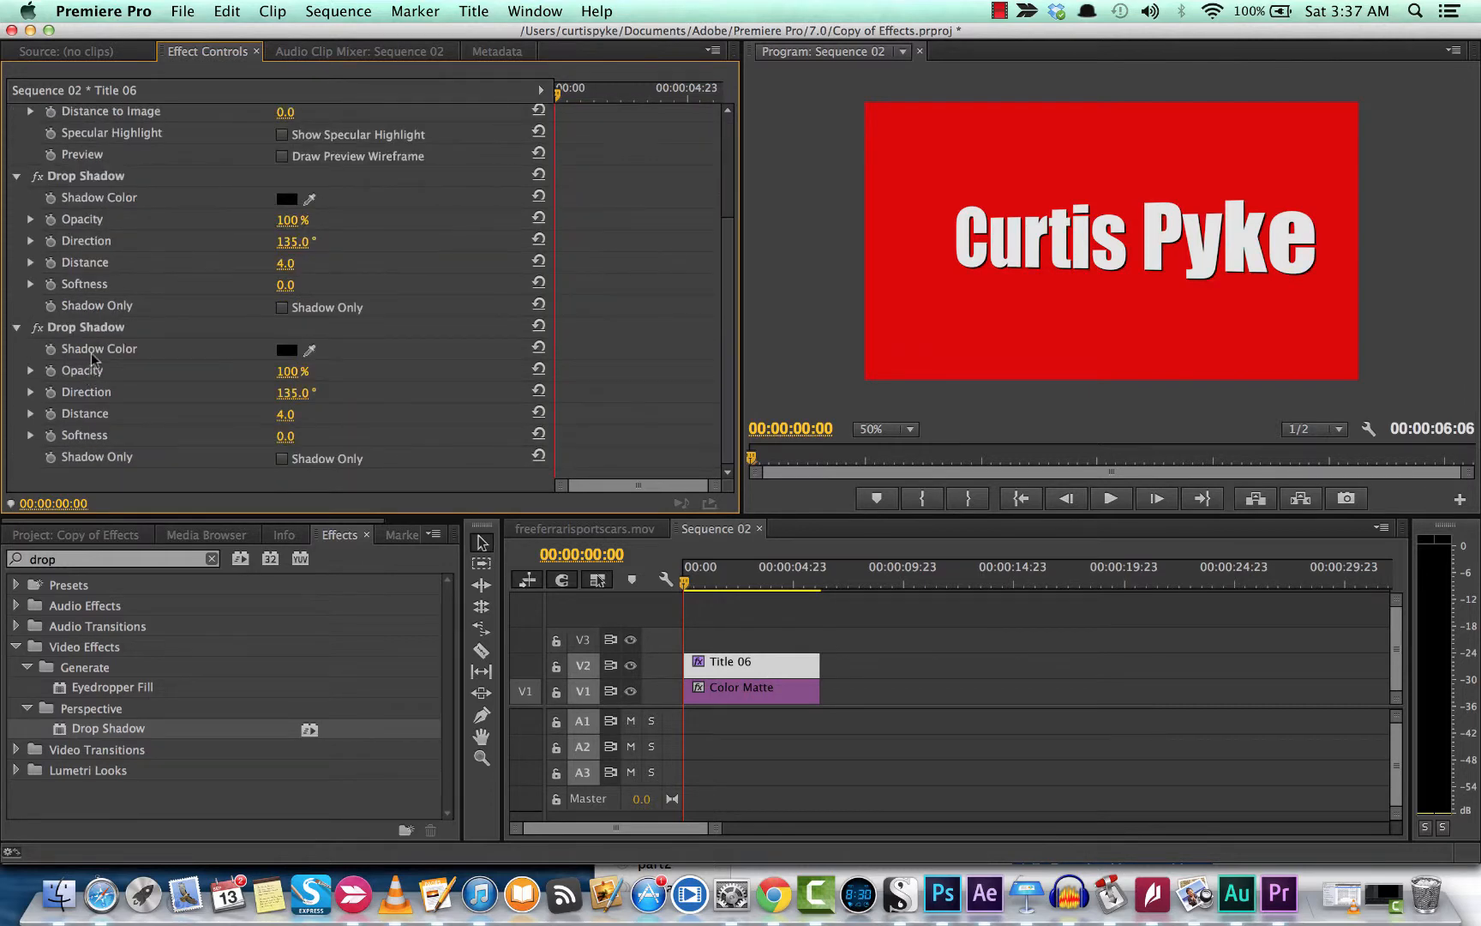
click(98, 334)
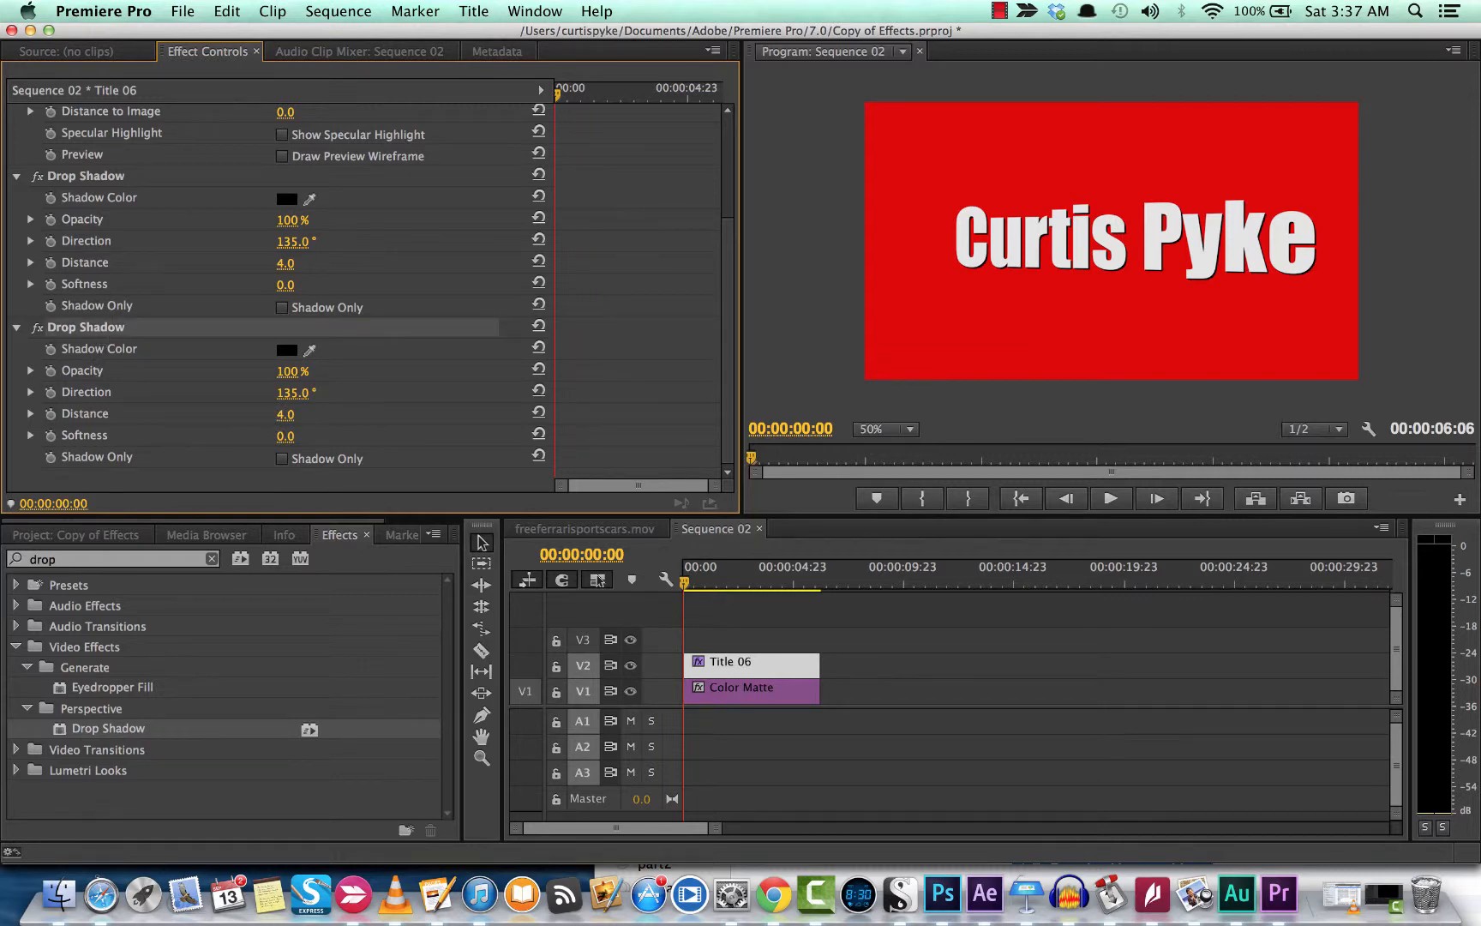
drag(285, 414, 287, 424)
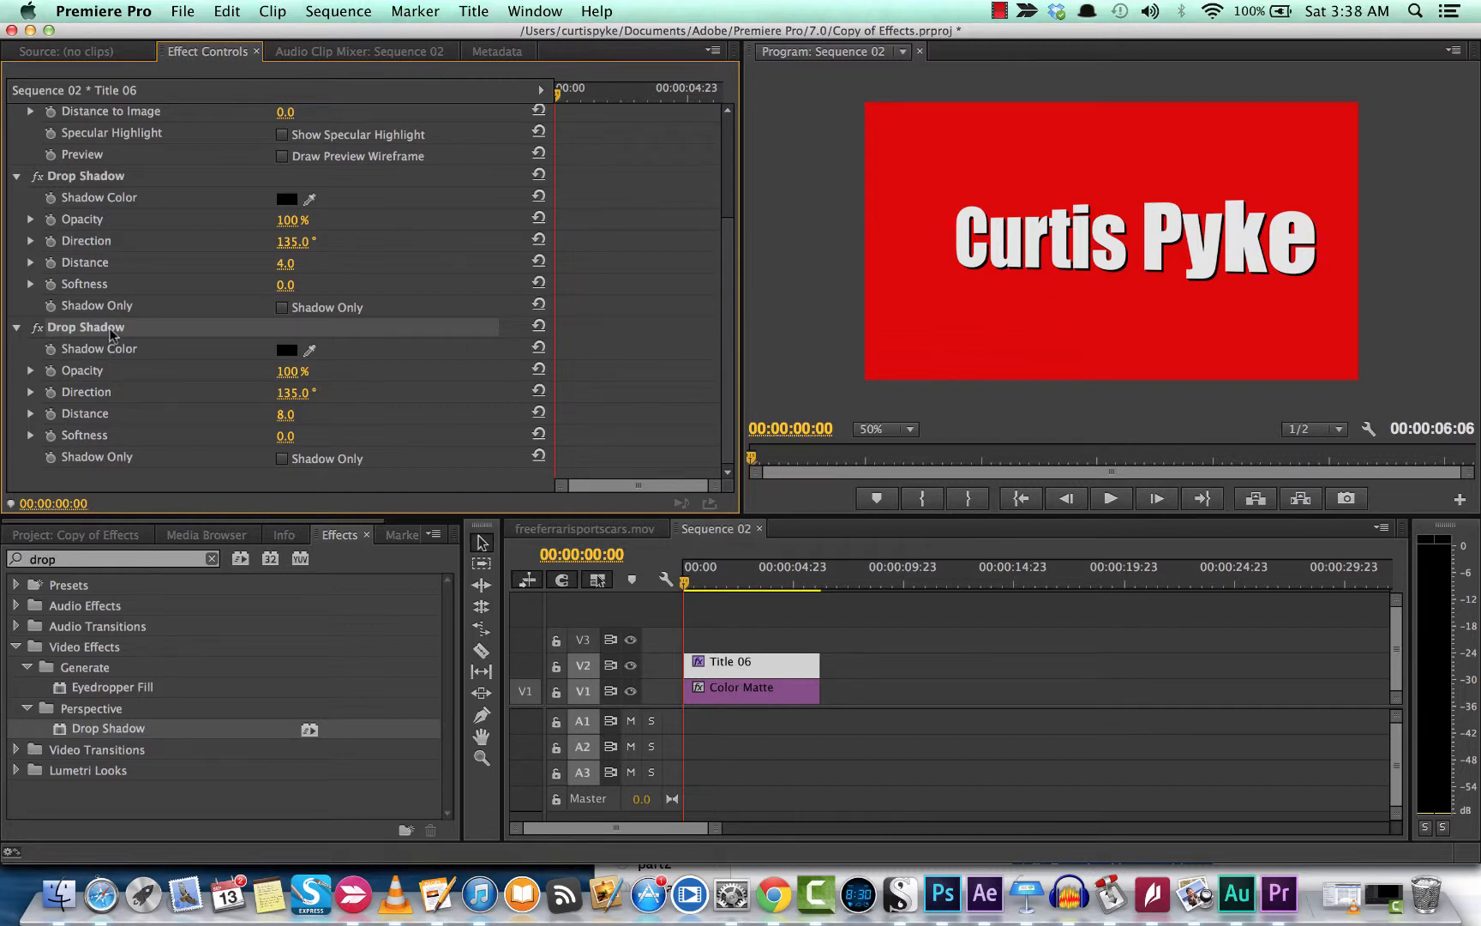
Step: Paste a third Drop Shadow with Distance 16 and save the project
key(super+v)
scroll(108, 330, down, 4)
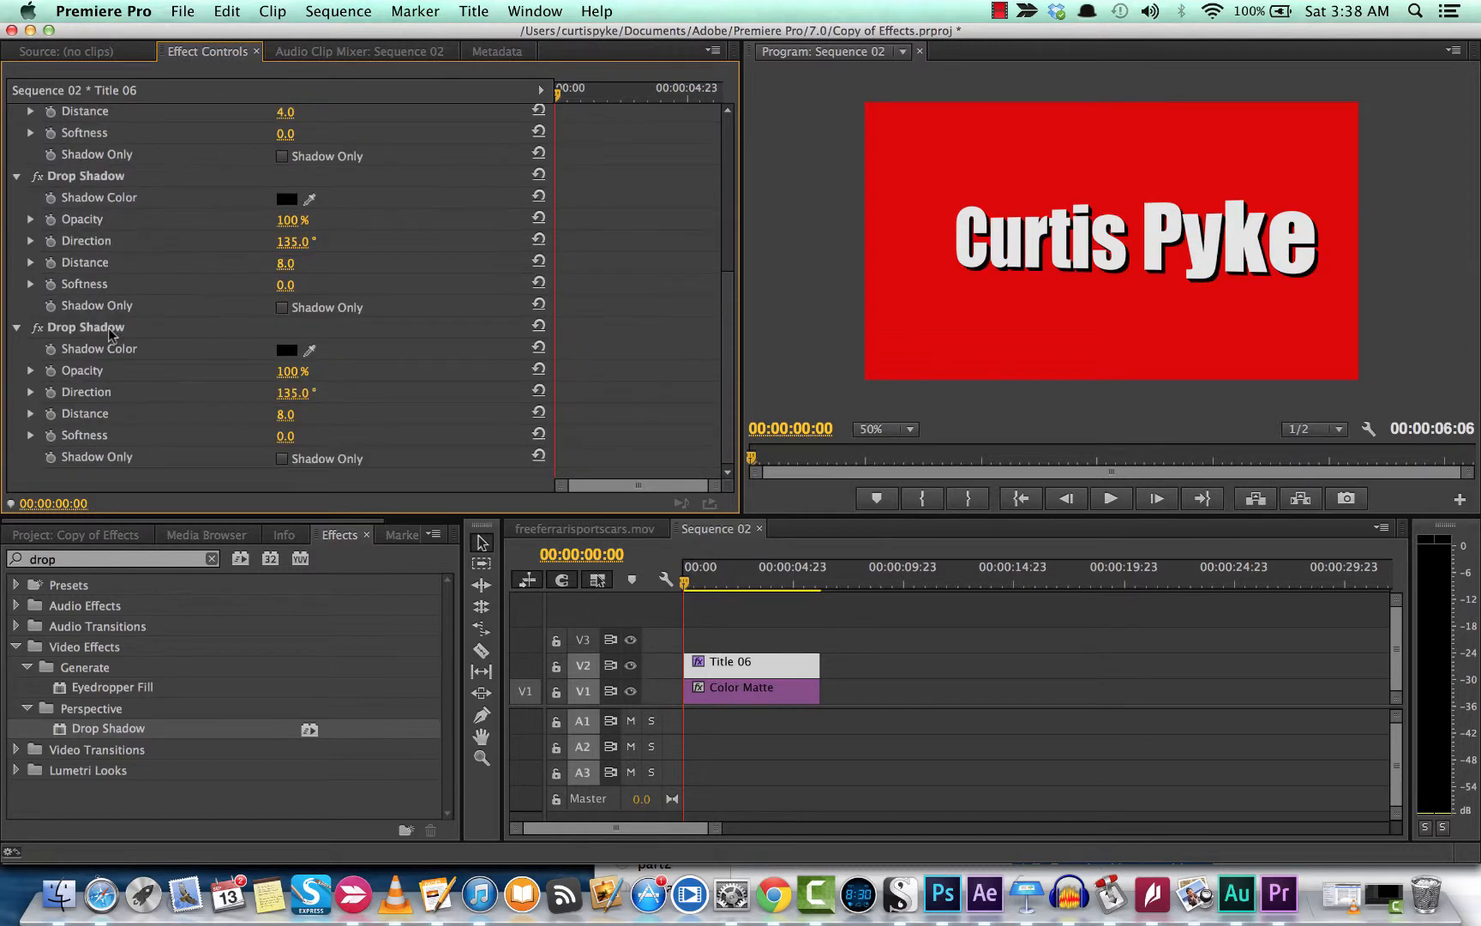
click(82, 331)
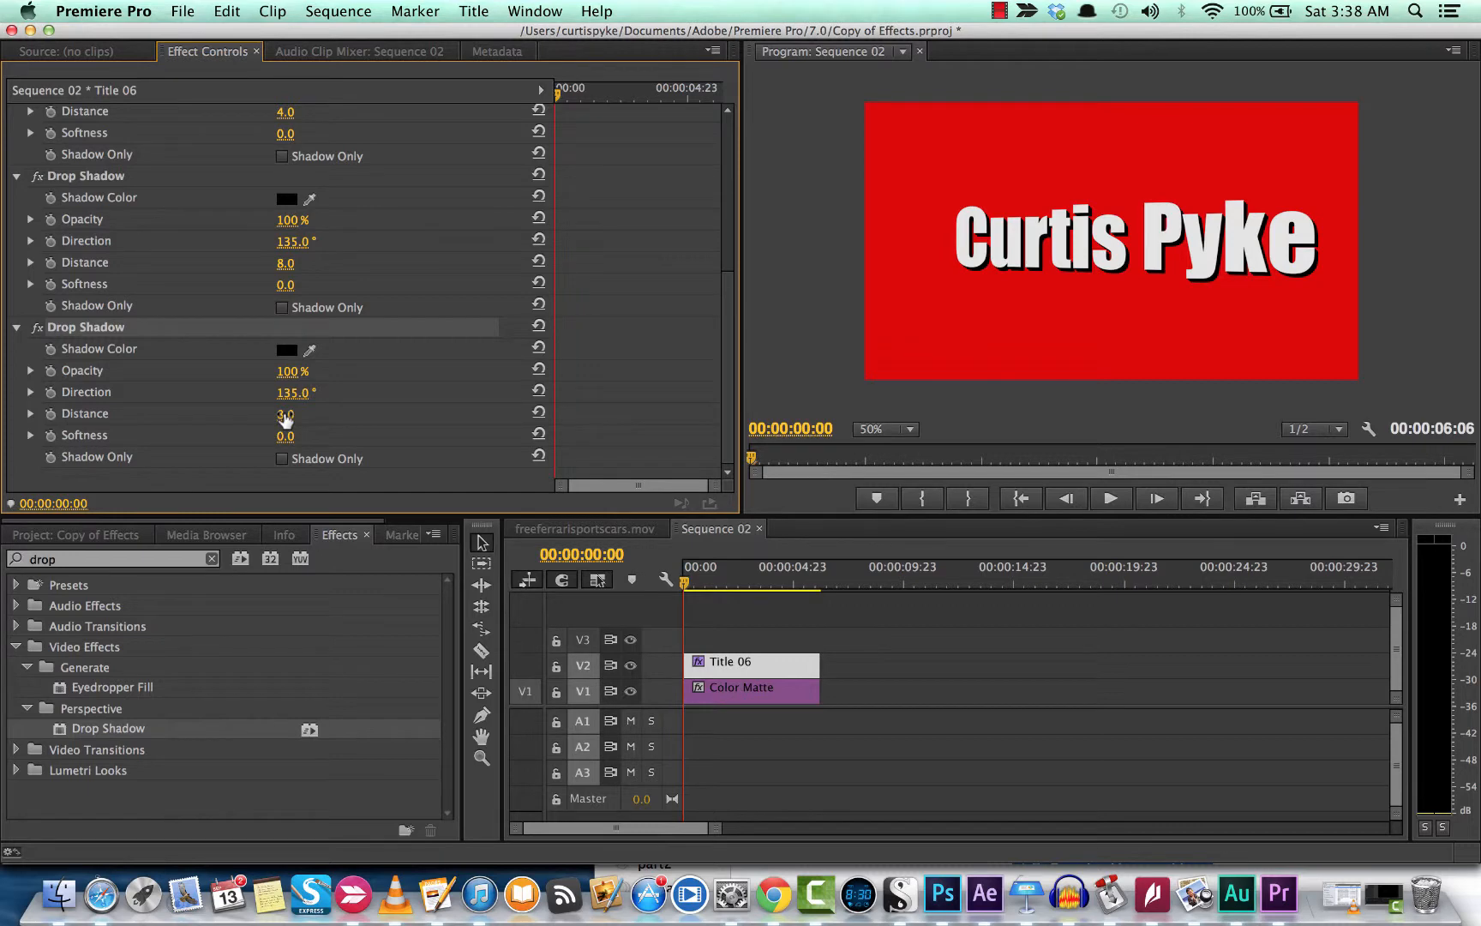
drag(286, 418, 287, 417)
drag(287, 418, 302, 418)
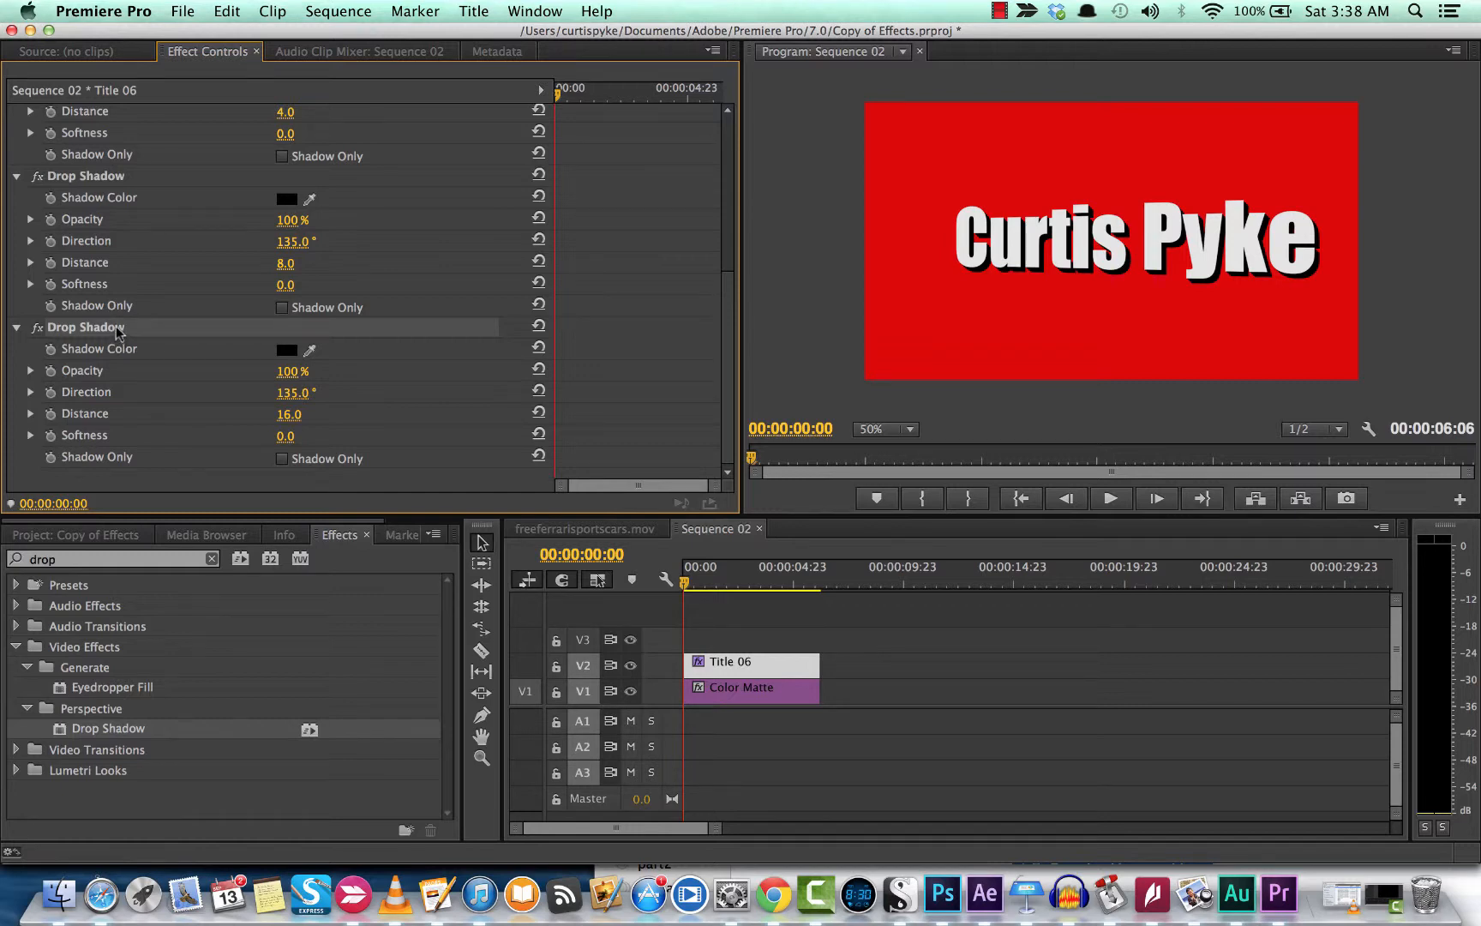
key(super+s)
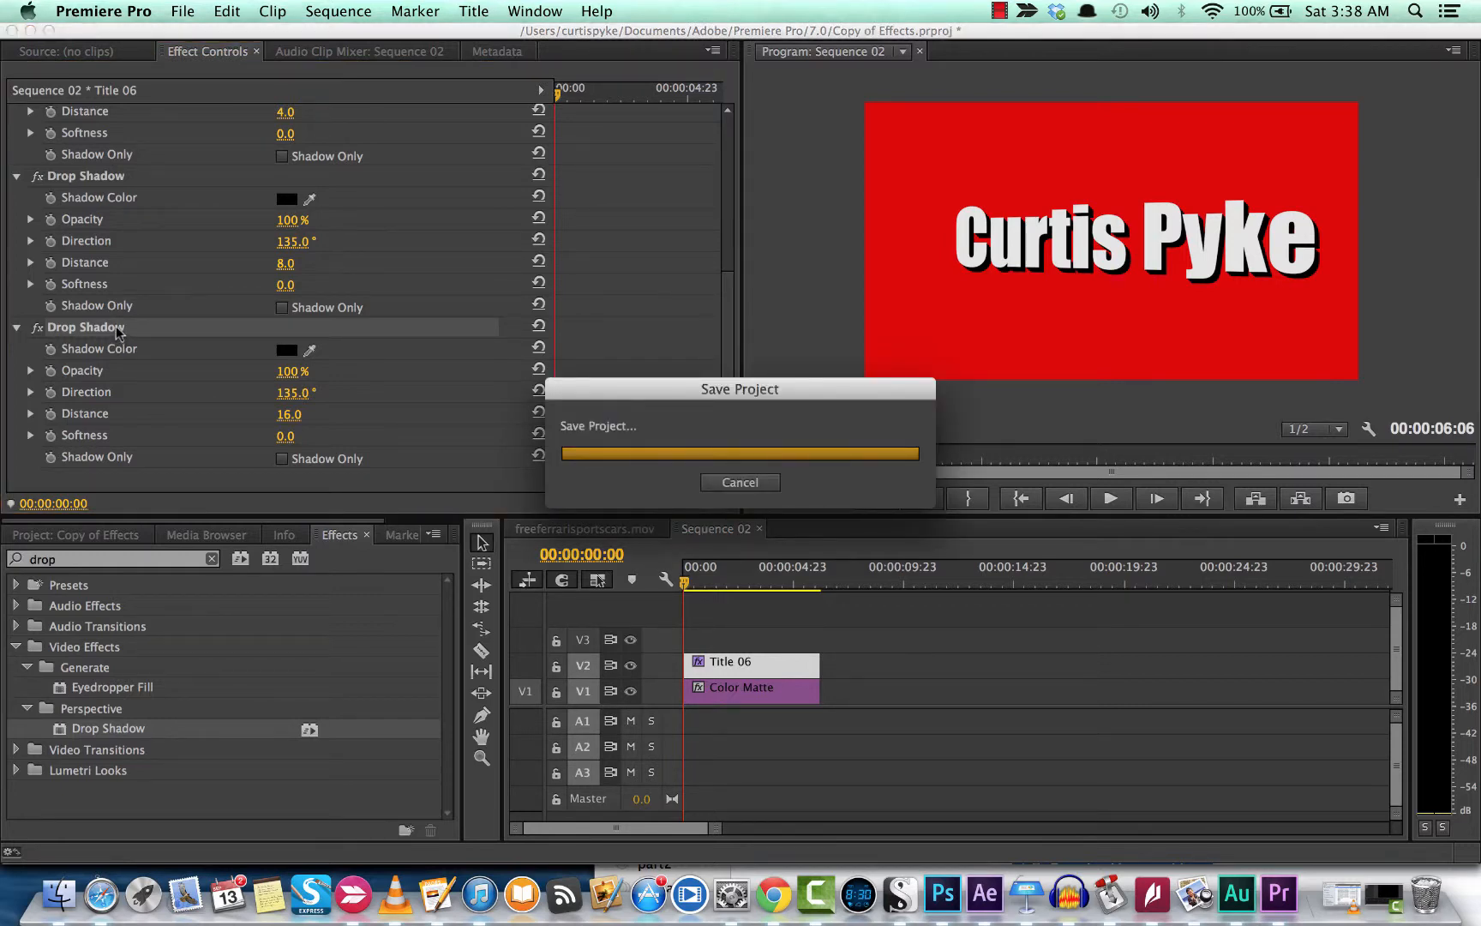
Step: Set the fourth Drop Shadow's Distance to 32 and preview the title
scroll(120, 334, down, 5)
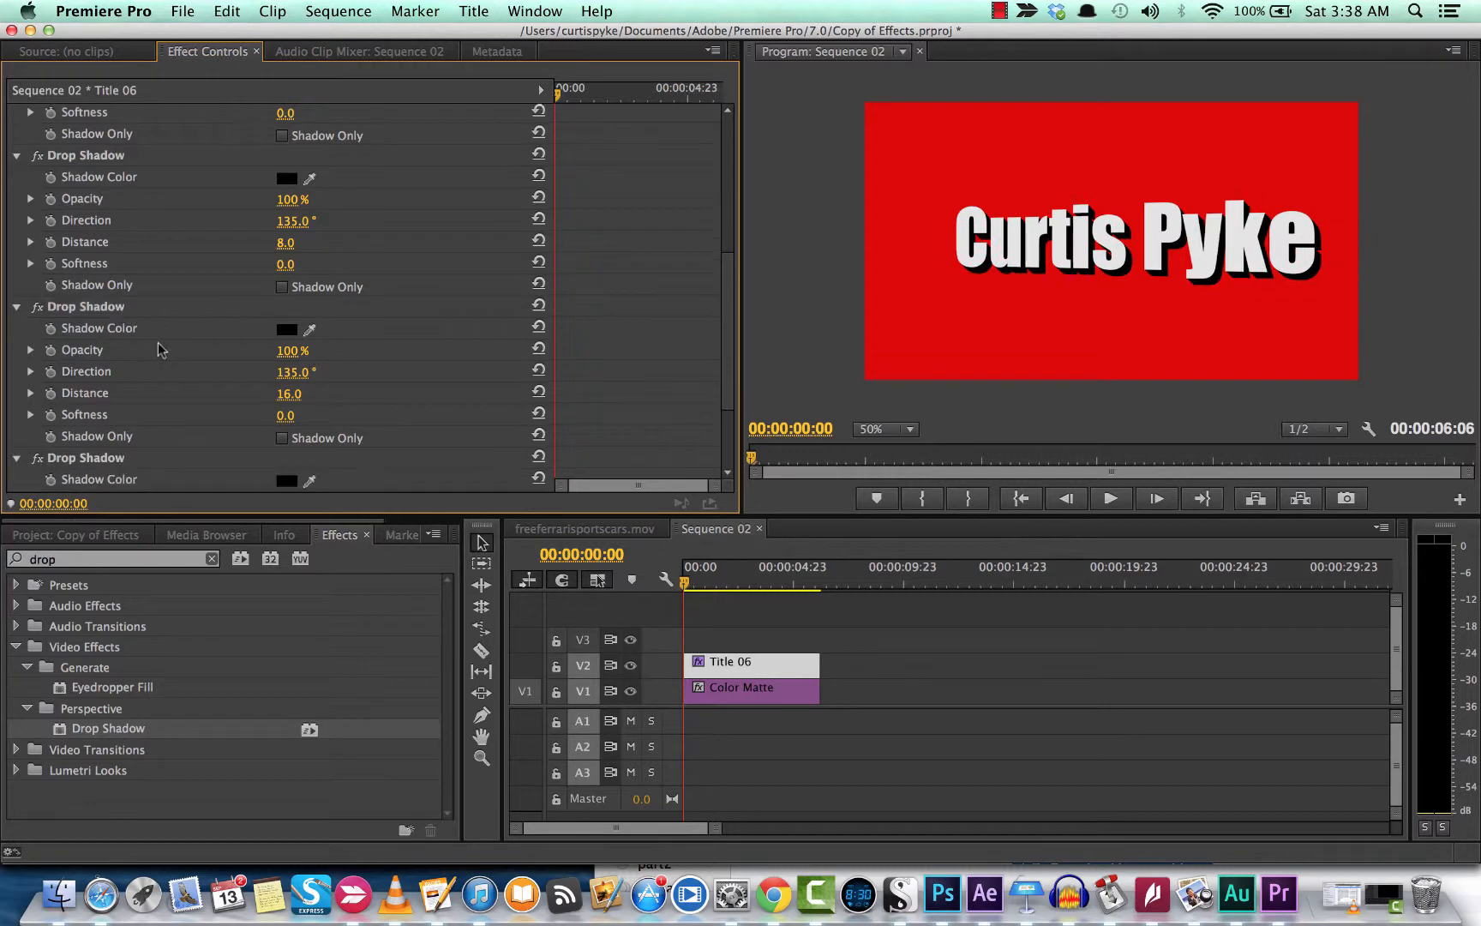
mouse_move(286, 414)
mouse_down()
mouse_move(311, 414)
mouse_move(286, 423)
mouse_up()
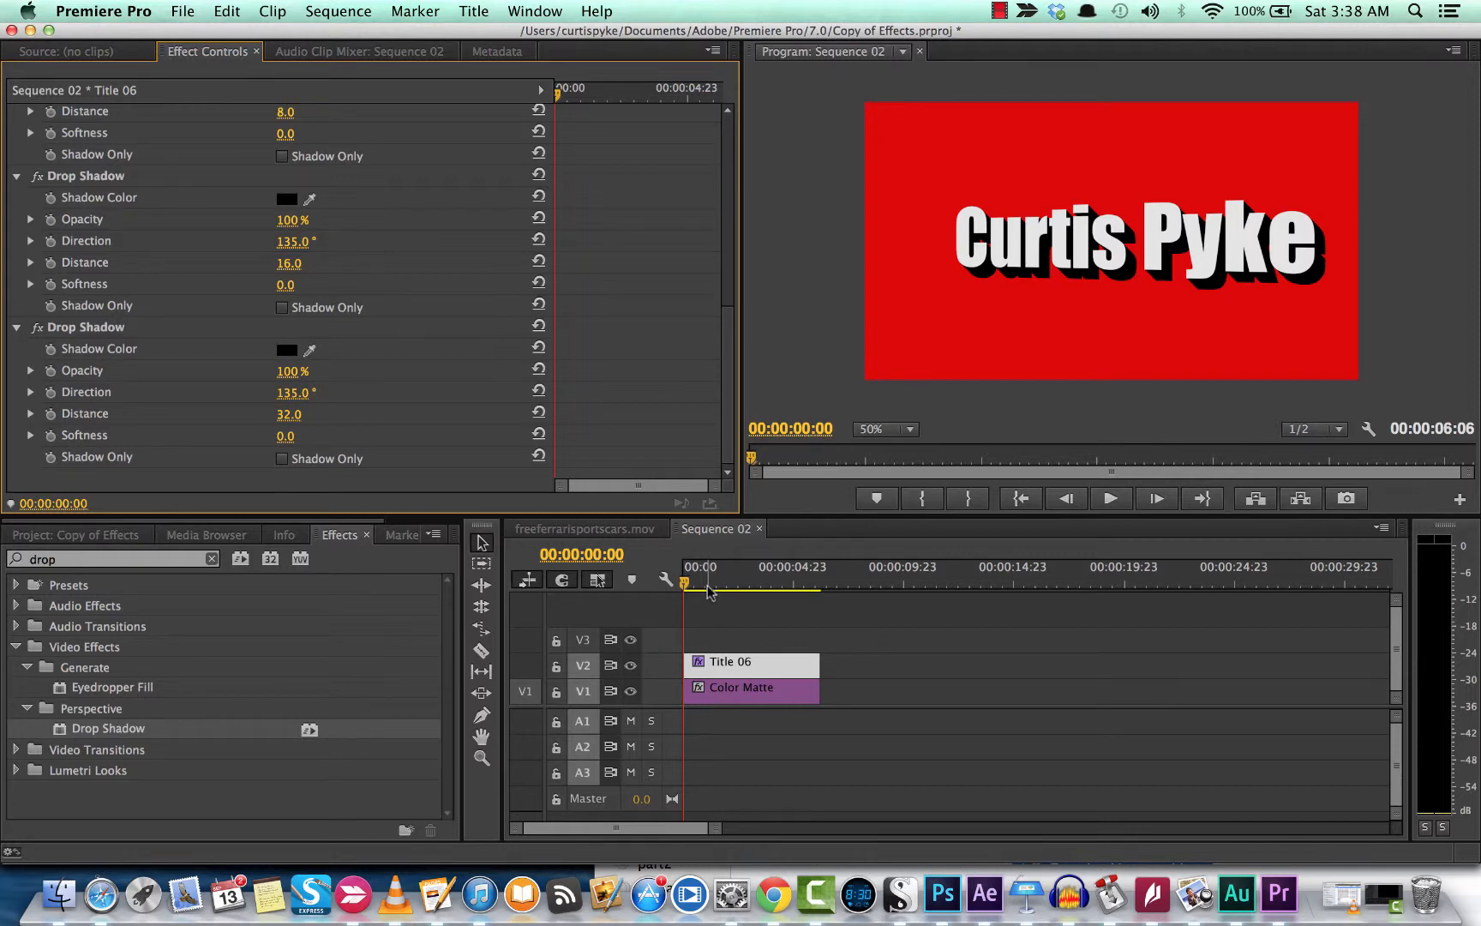
drag(699, 589, 662, 594)
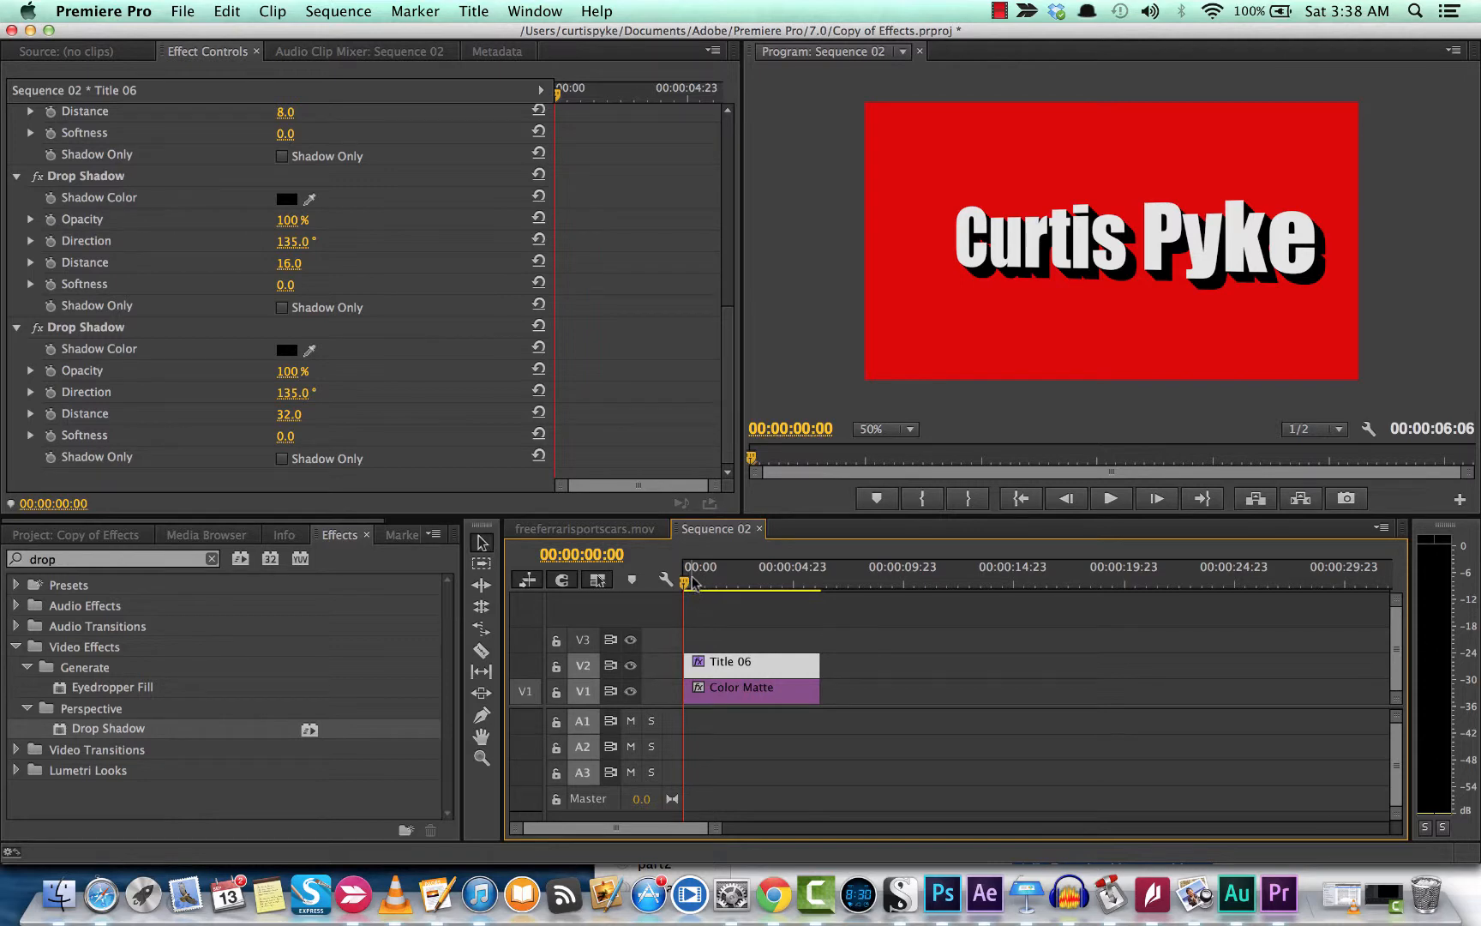
Step: Scrub back through the title's opening frames and bring up the project clip thumbnails
drag(693, 583, 678, 582)
click(53, 535)
scroll(180, 368, up, 10)
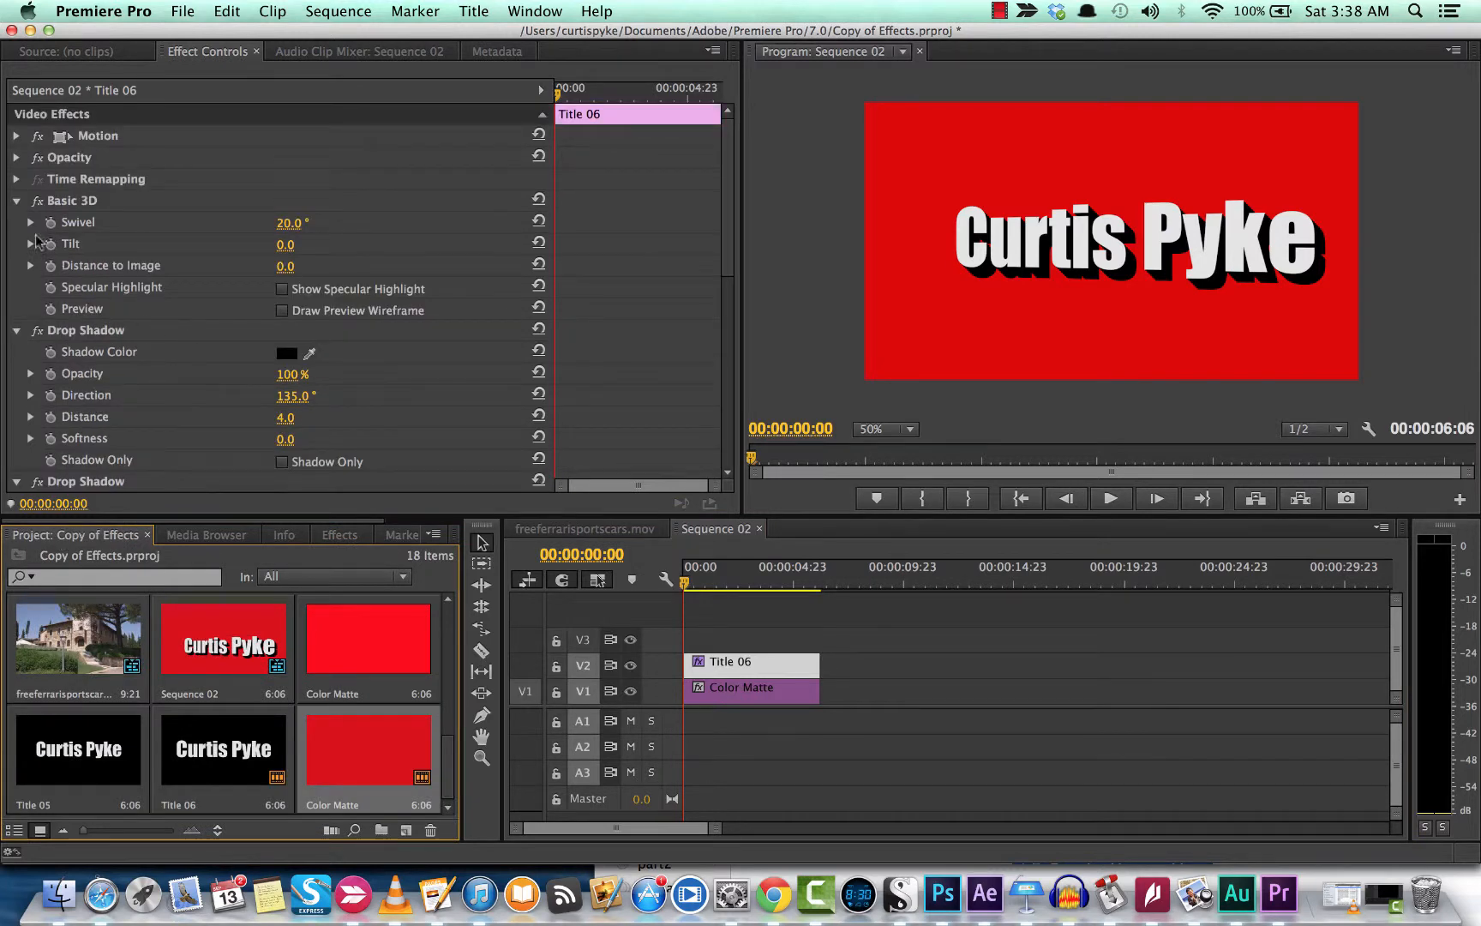
Step: Fold away all four Drop Shadow effects and leave Basic 3D expanded, showing Swivel 20.0°
click(17, 201)
click(17, 222)
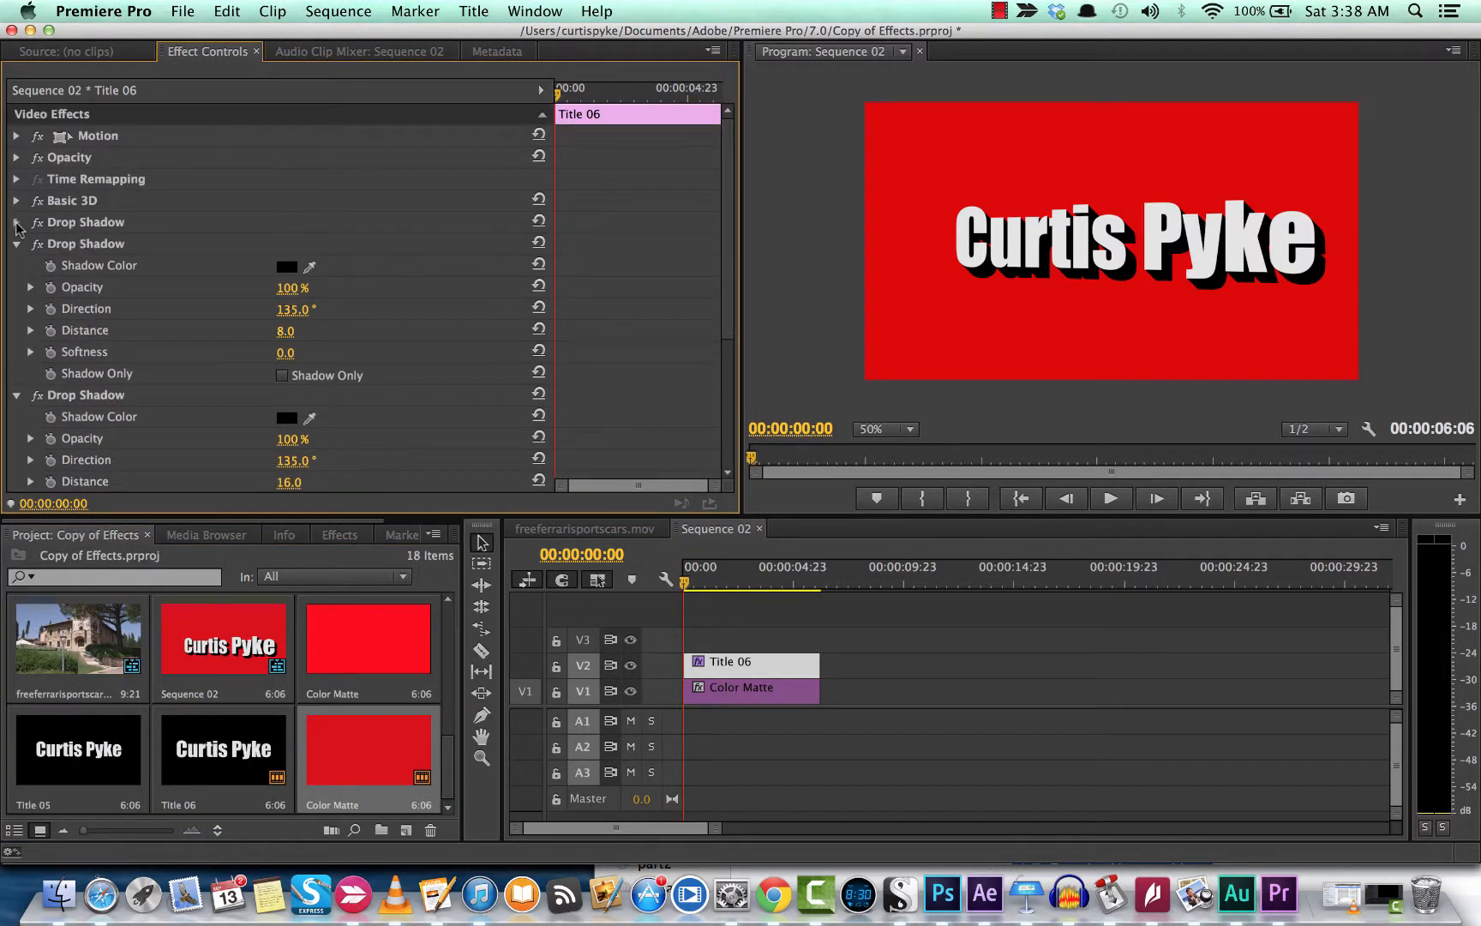
click(17, 243)
click(21, 273)
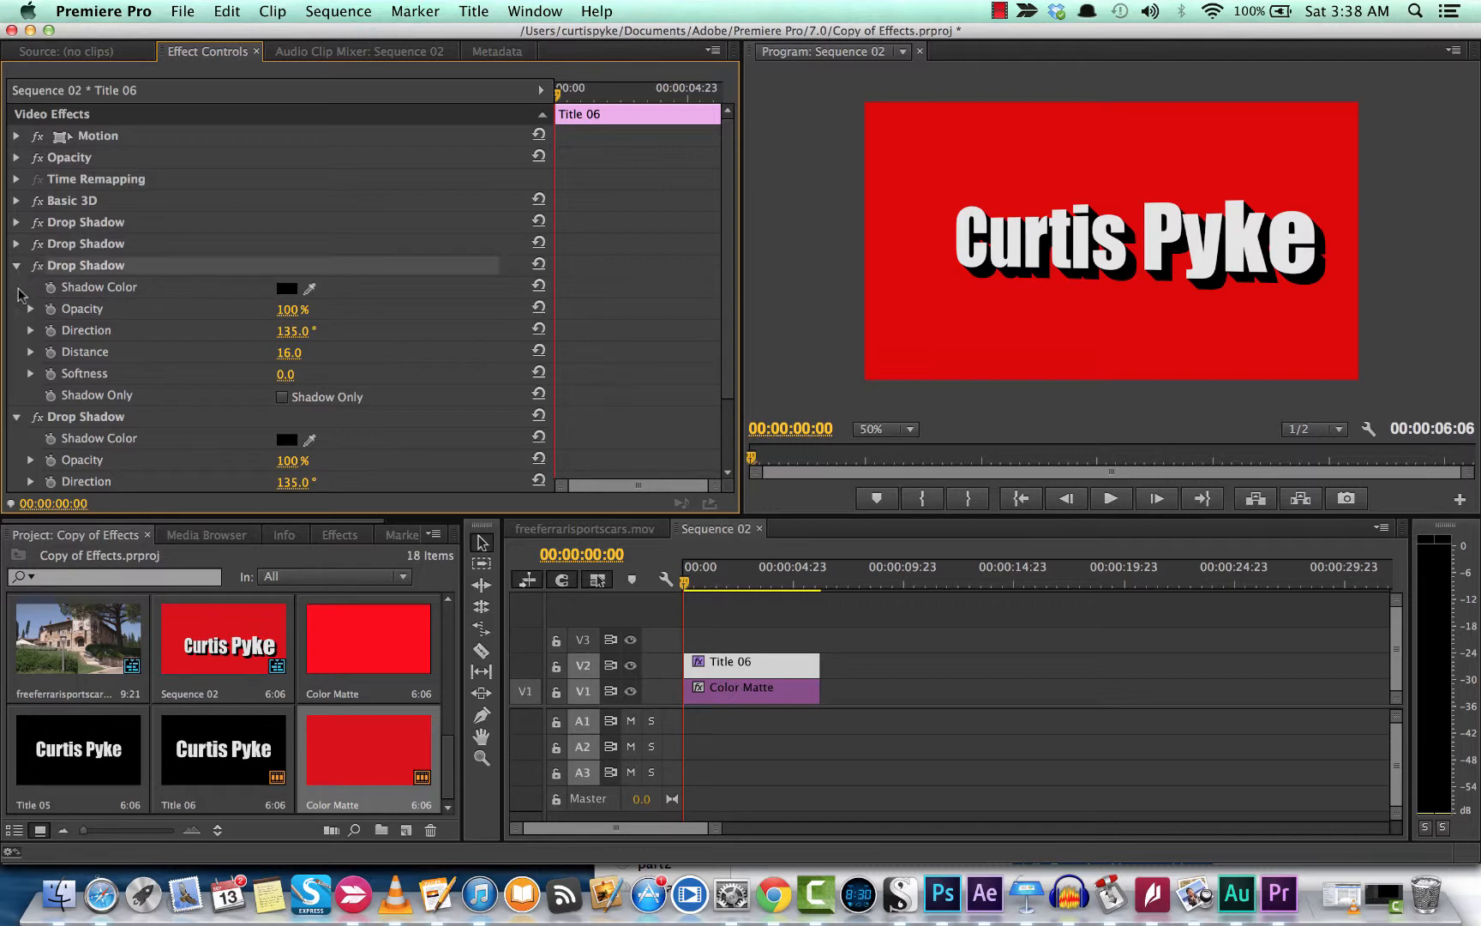
click(16, 266)
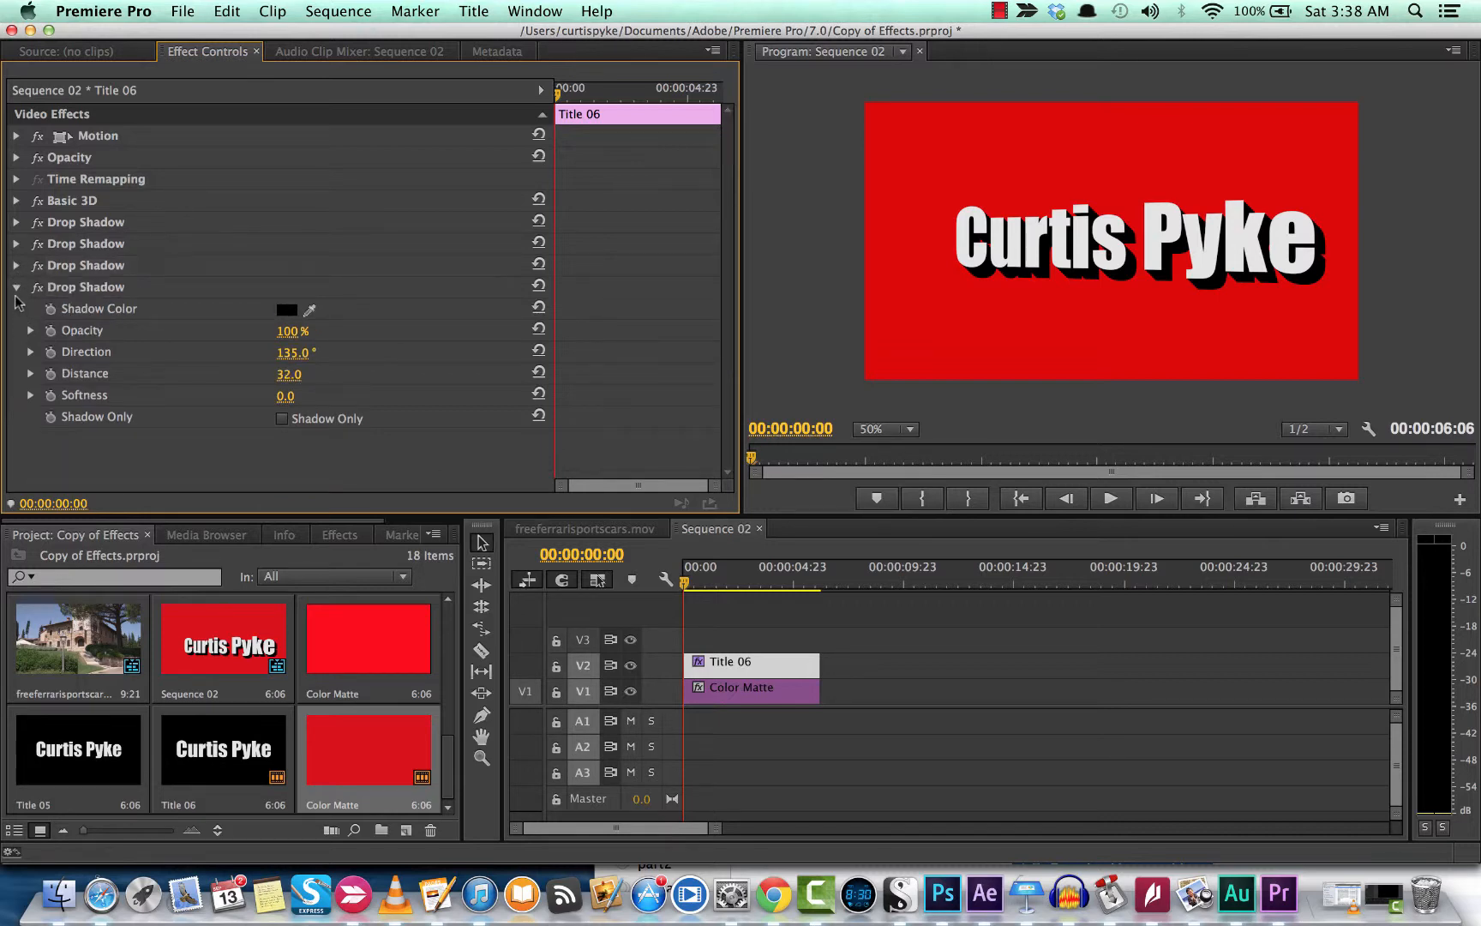
click(17, 287)
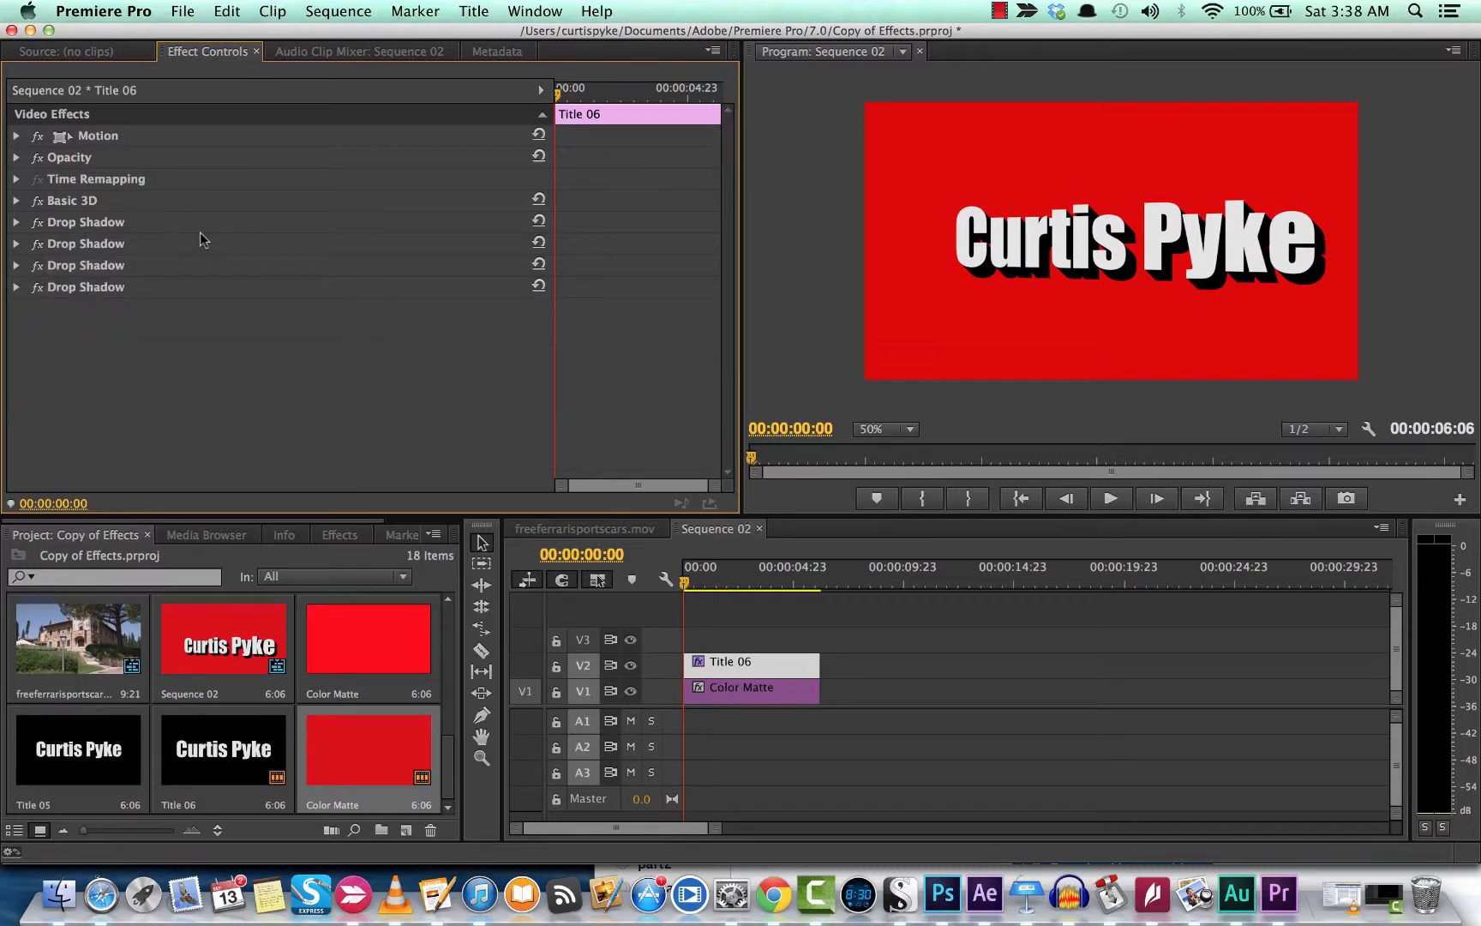
click(72, 202)
click(16, 201)
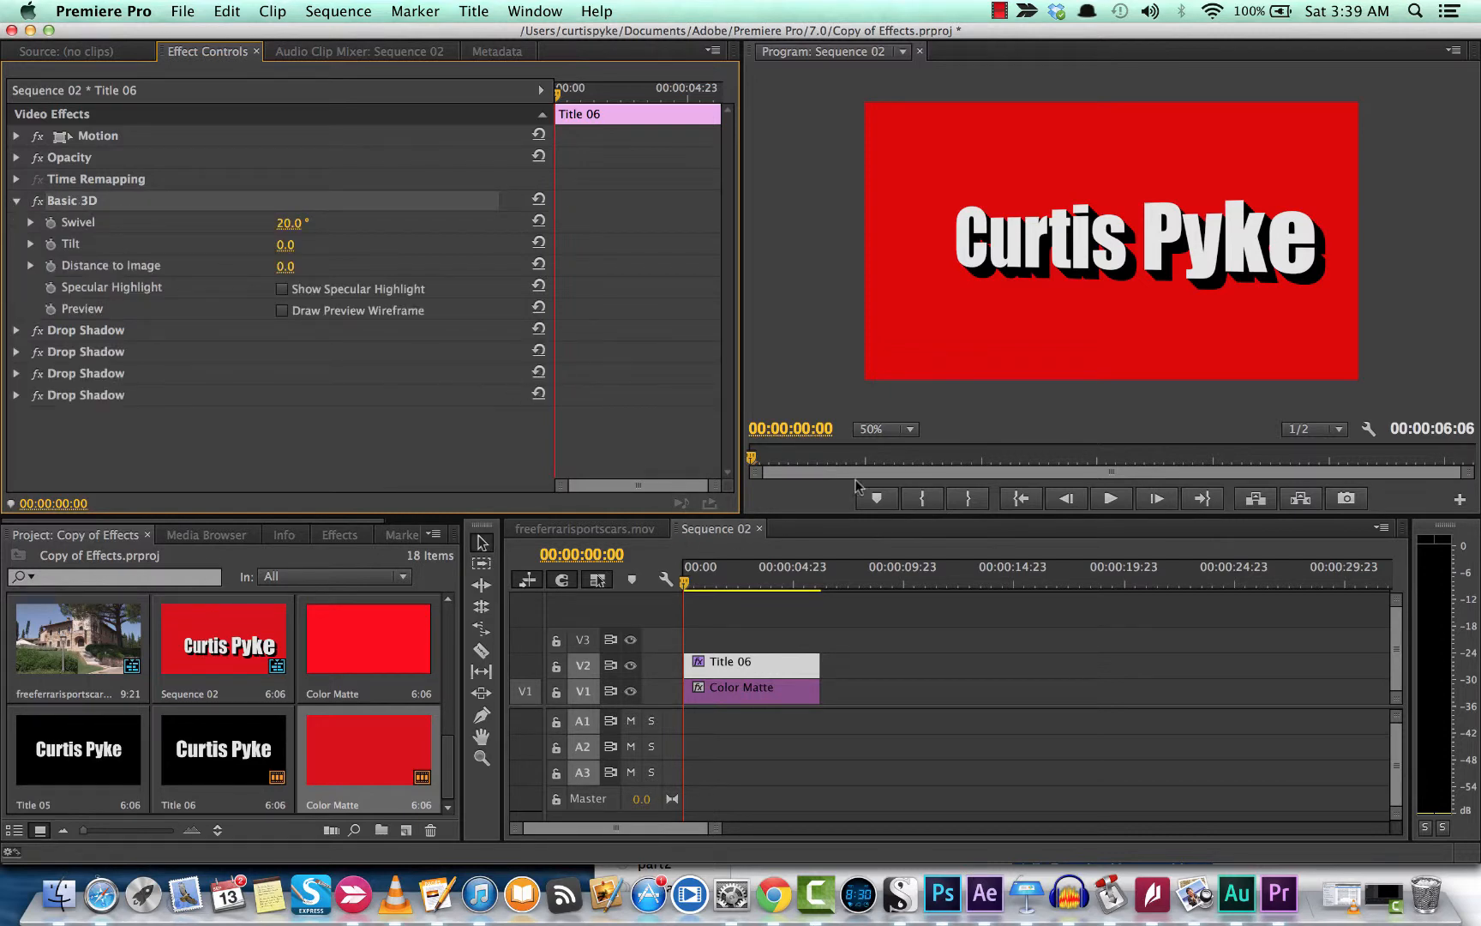
Step: Keyframe Swivel at 20° at the start and -20° at one second
click(49, 224)
drag(687, 584, 712, 589)
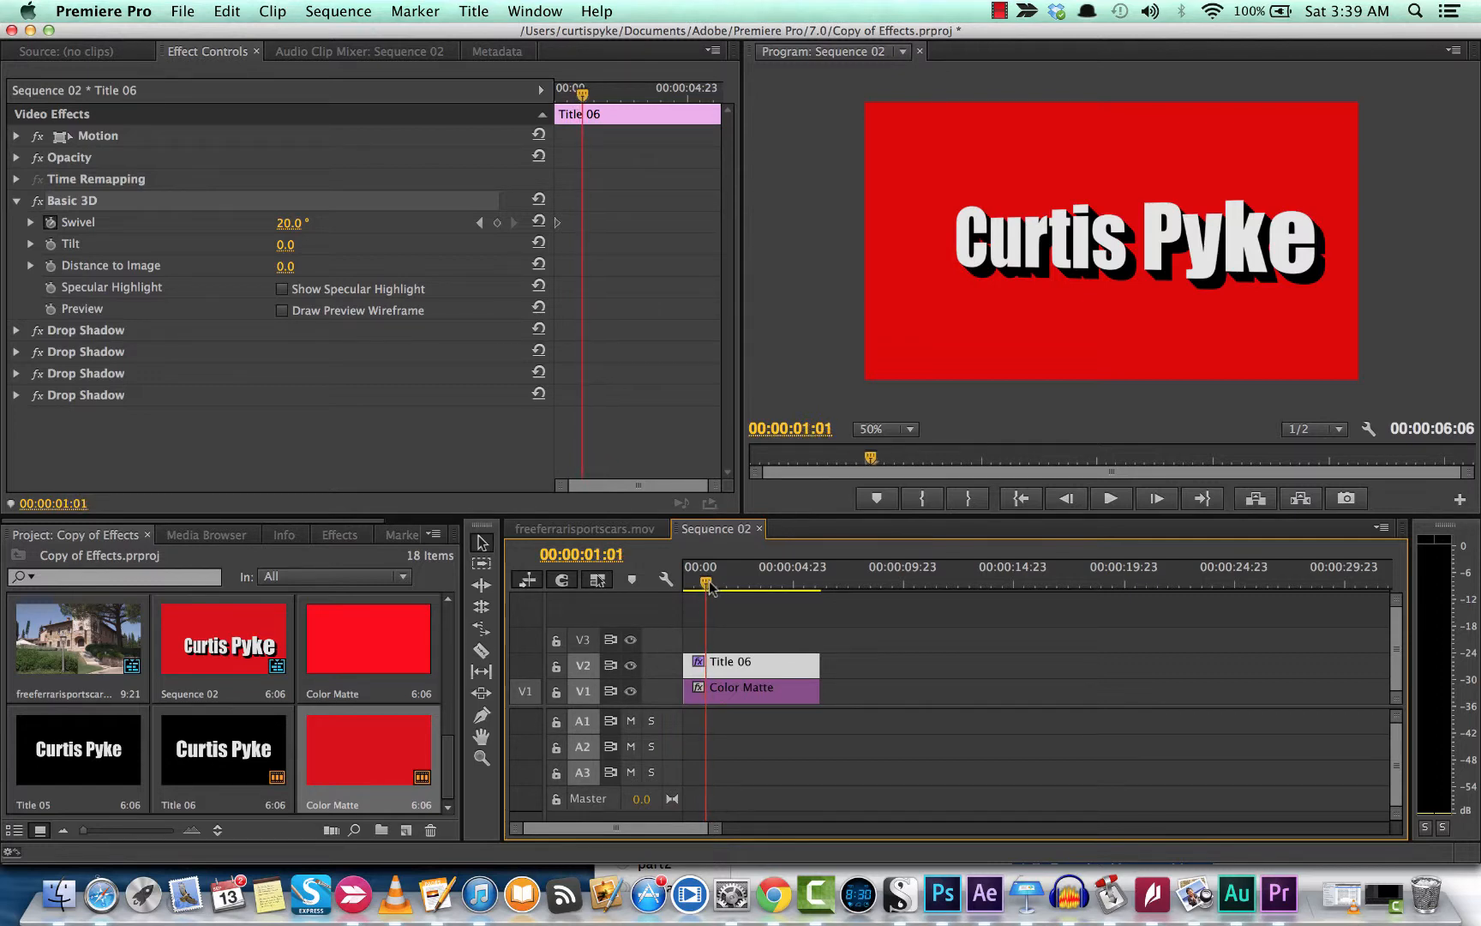
drag(710, 585, 708, 585)
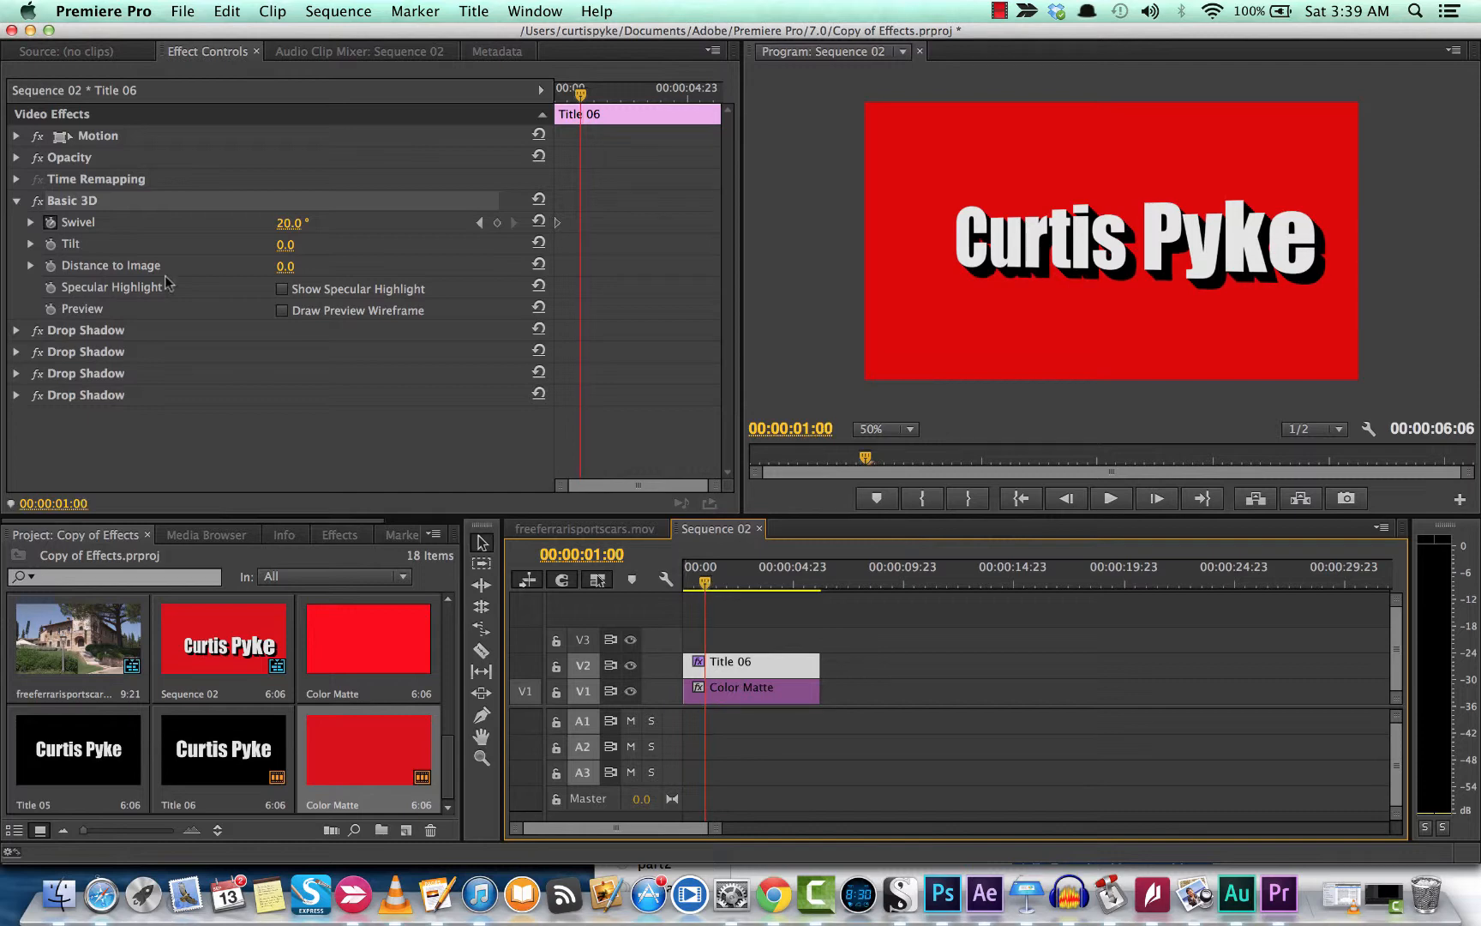
click(292, 224)
text(-9)
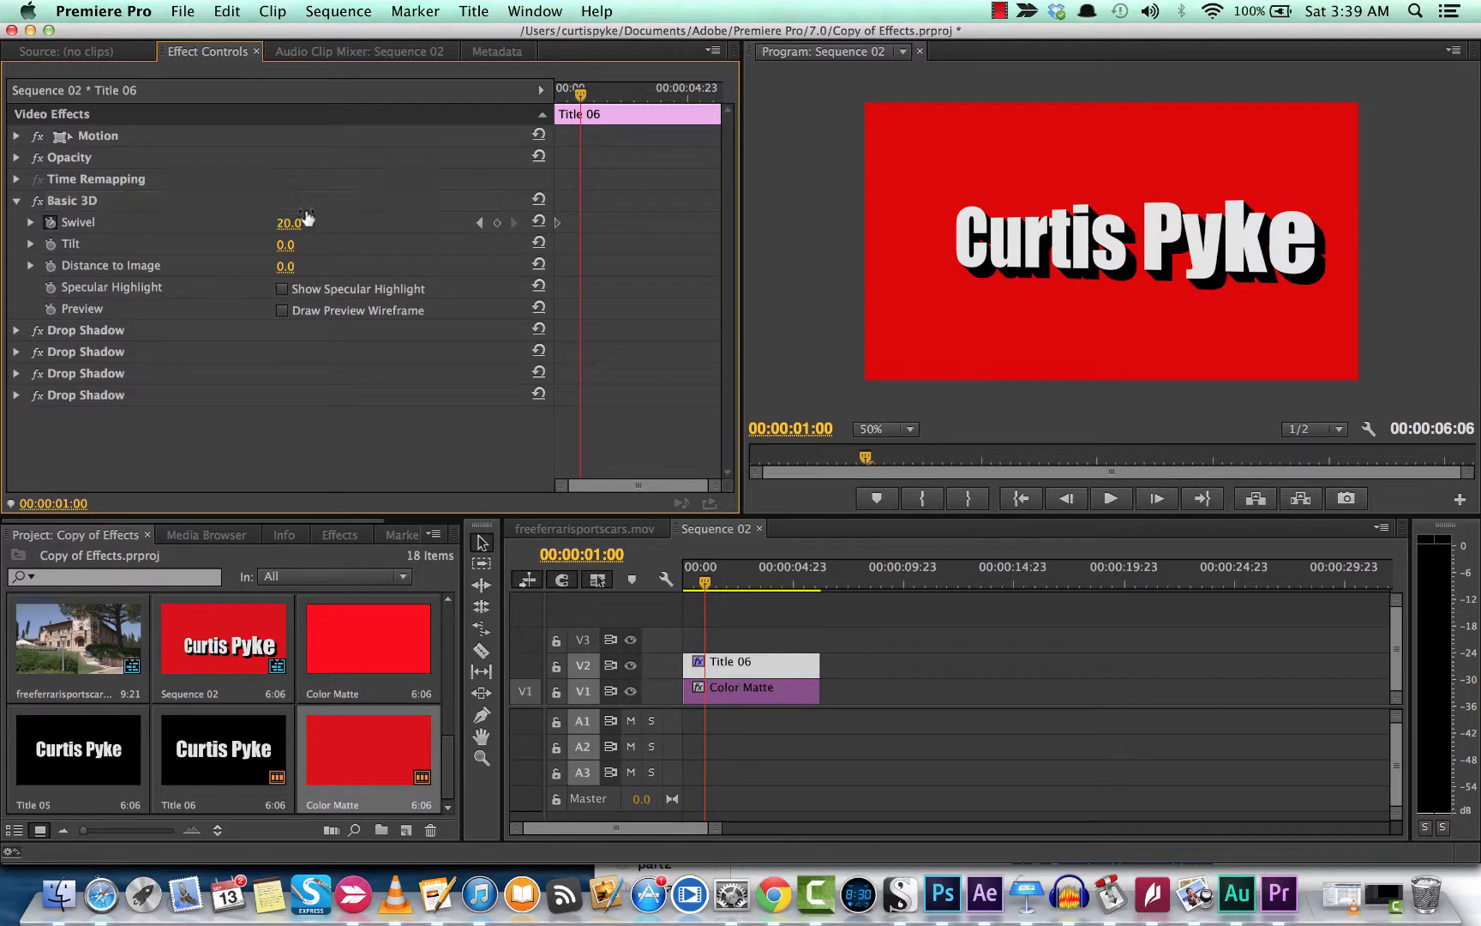
key(Return)
drag(290, 224, 280, 224)
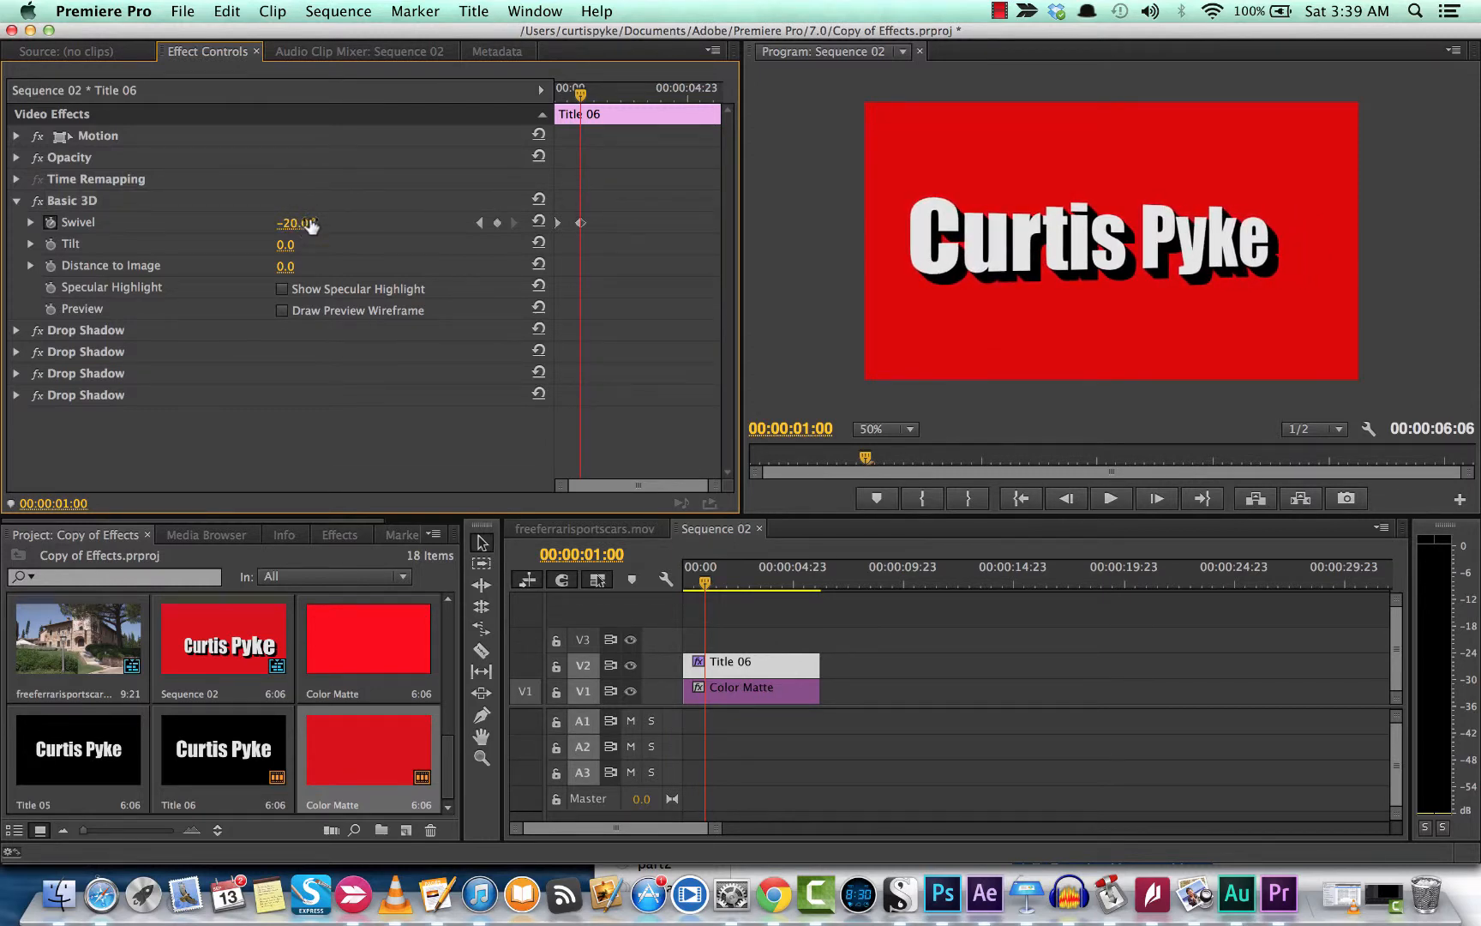
Step: Add Swivel keyframes of 30° at two seconds, -30° at three, and 0° at four
click(710, 585)
drag(710, 585, 733, 591)
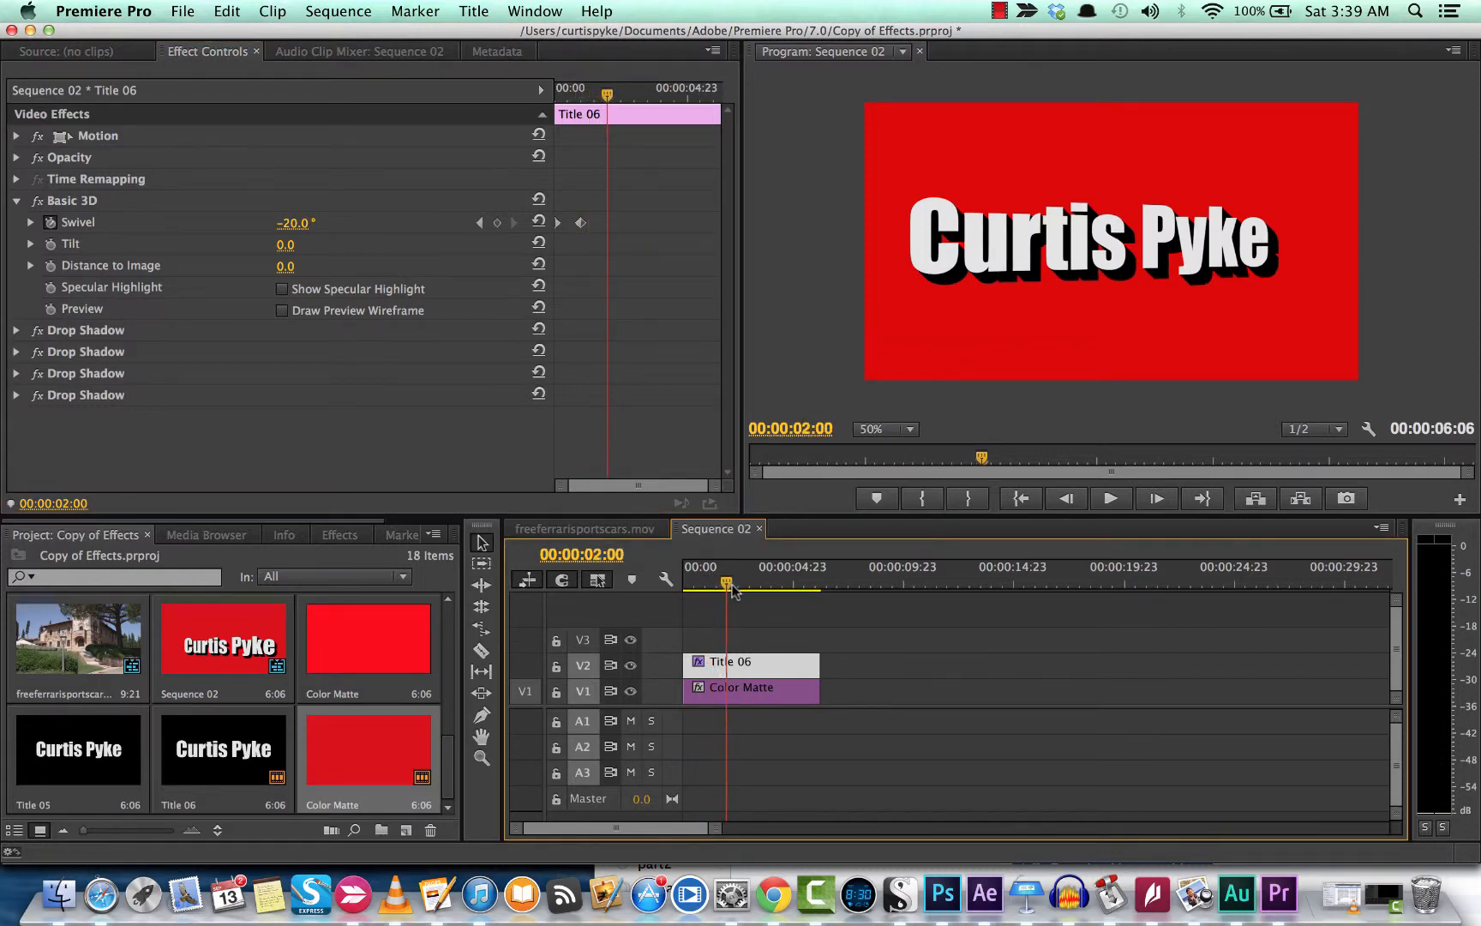
drag(296, 223, 338, 223)
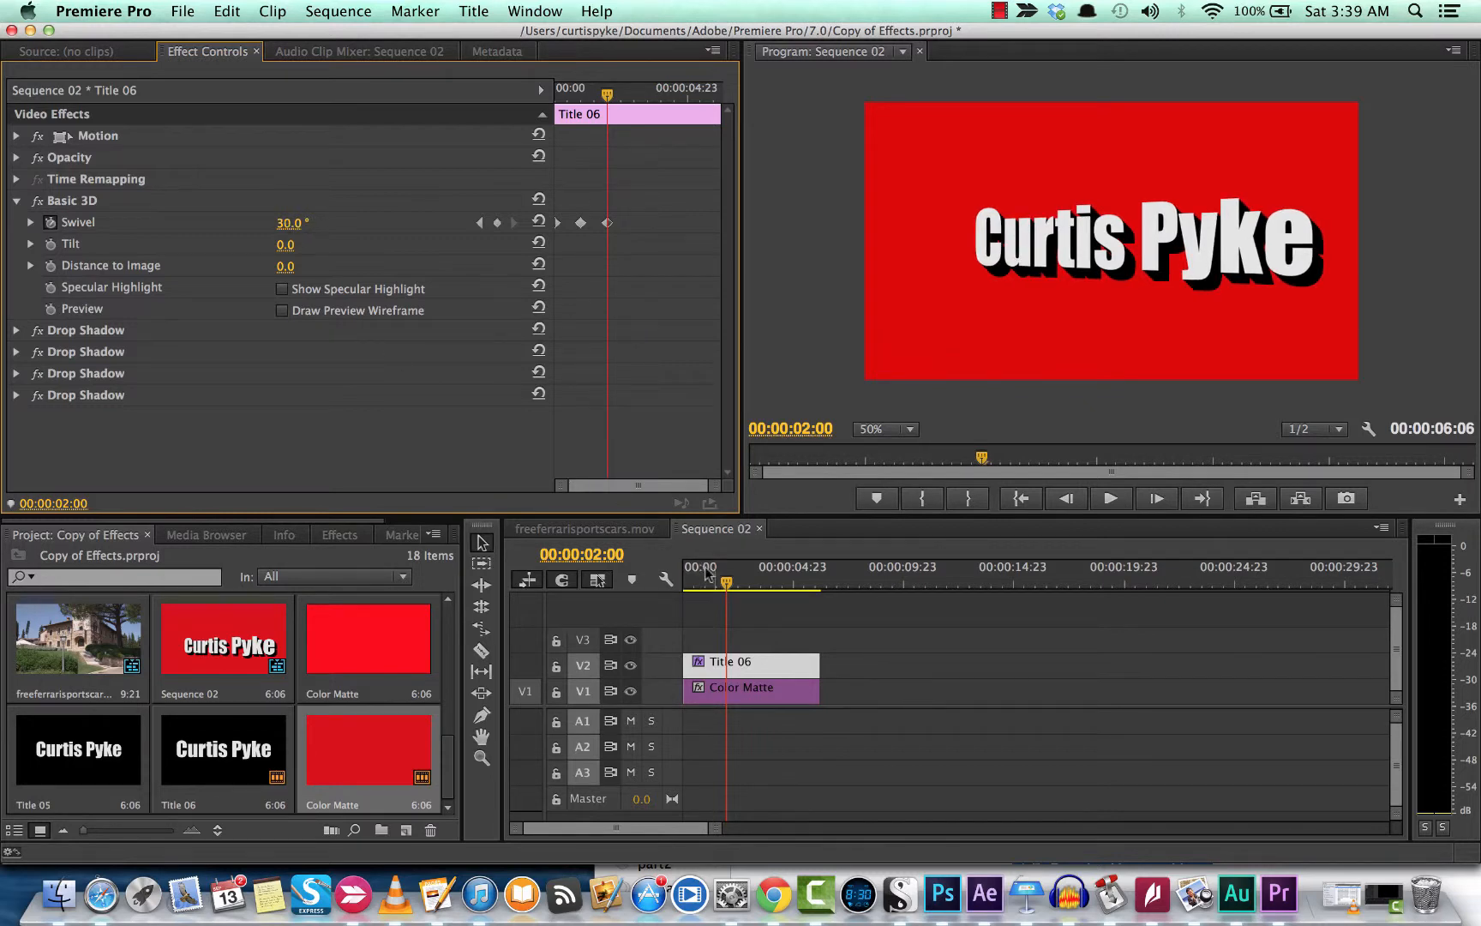
drag(727, 585, 750, 590)
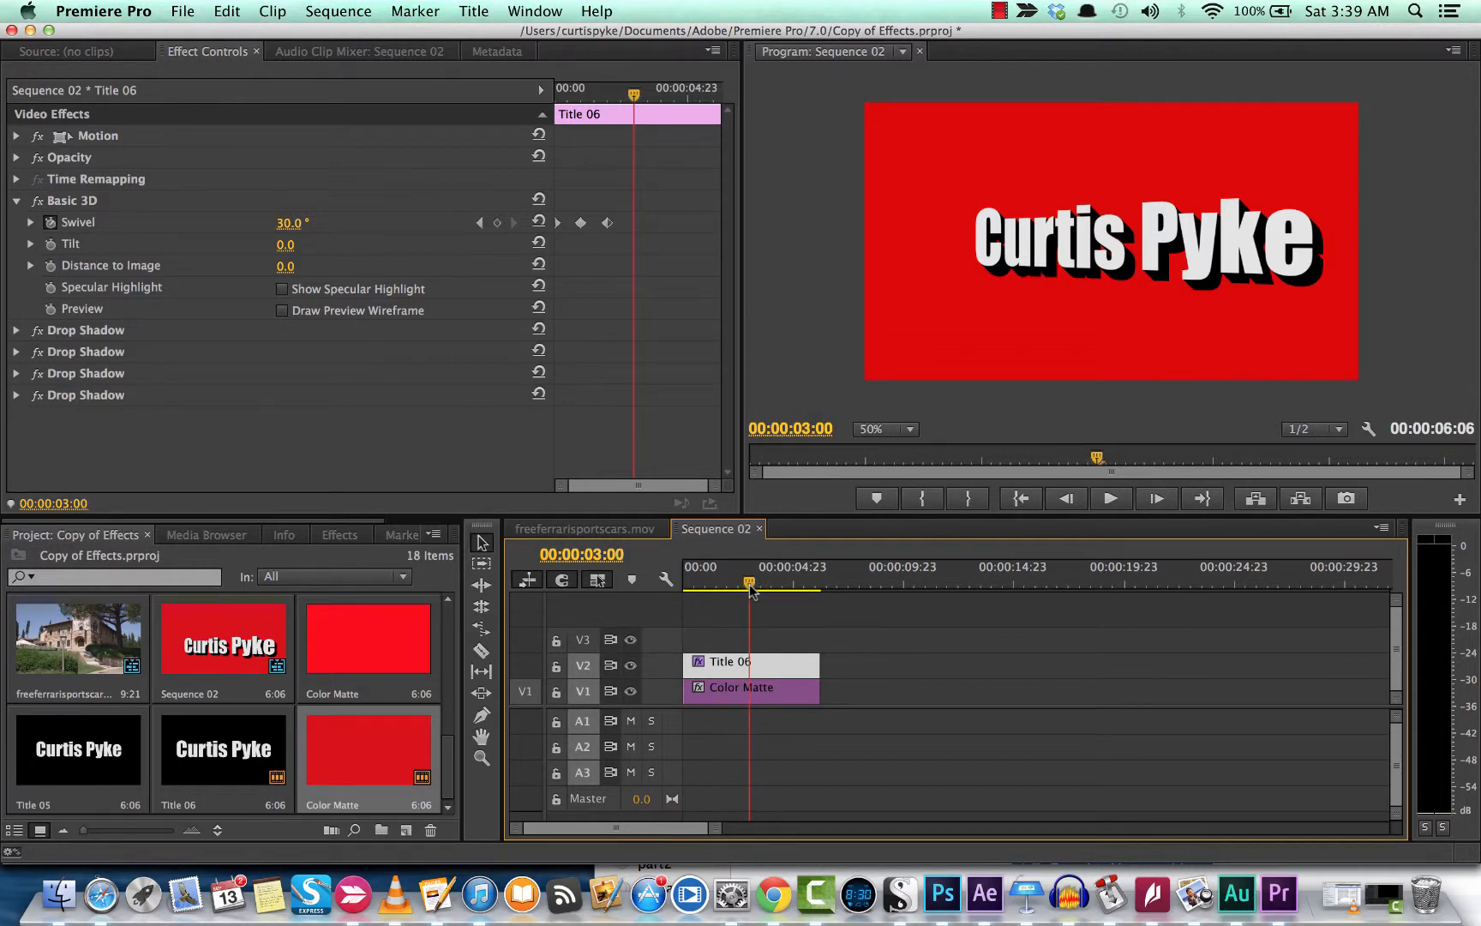
drag(290, 223, 239, 222)
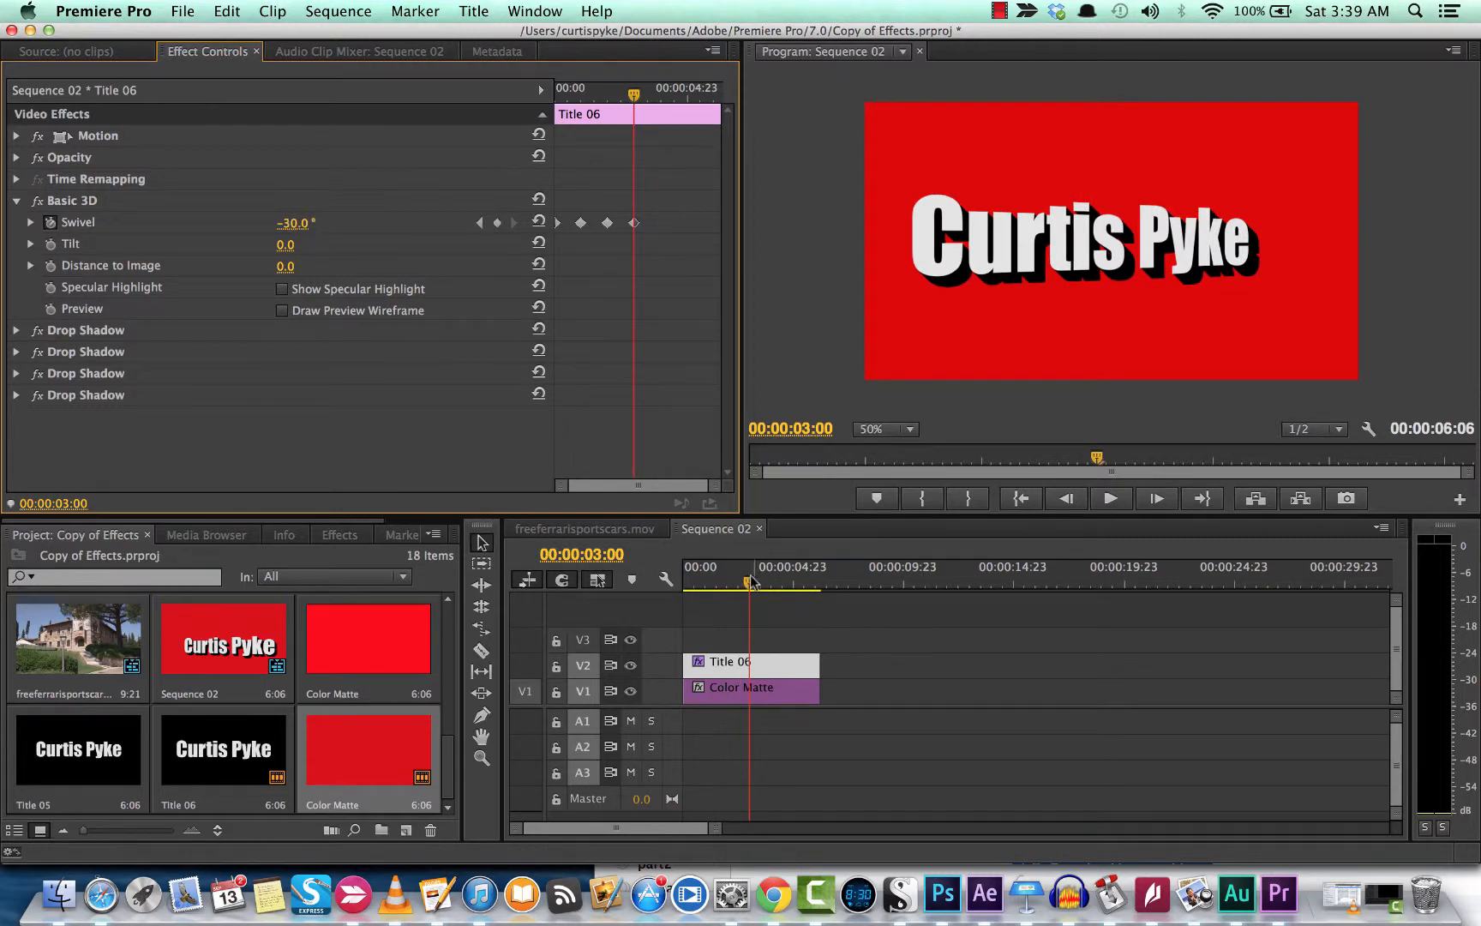
drag(751, 582, 774, 590)
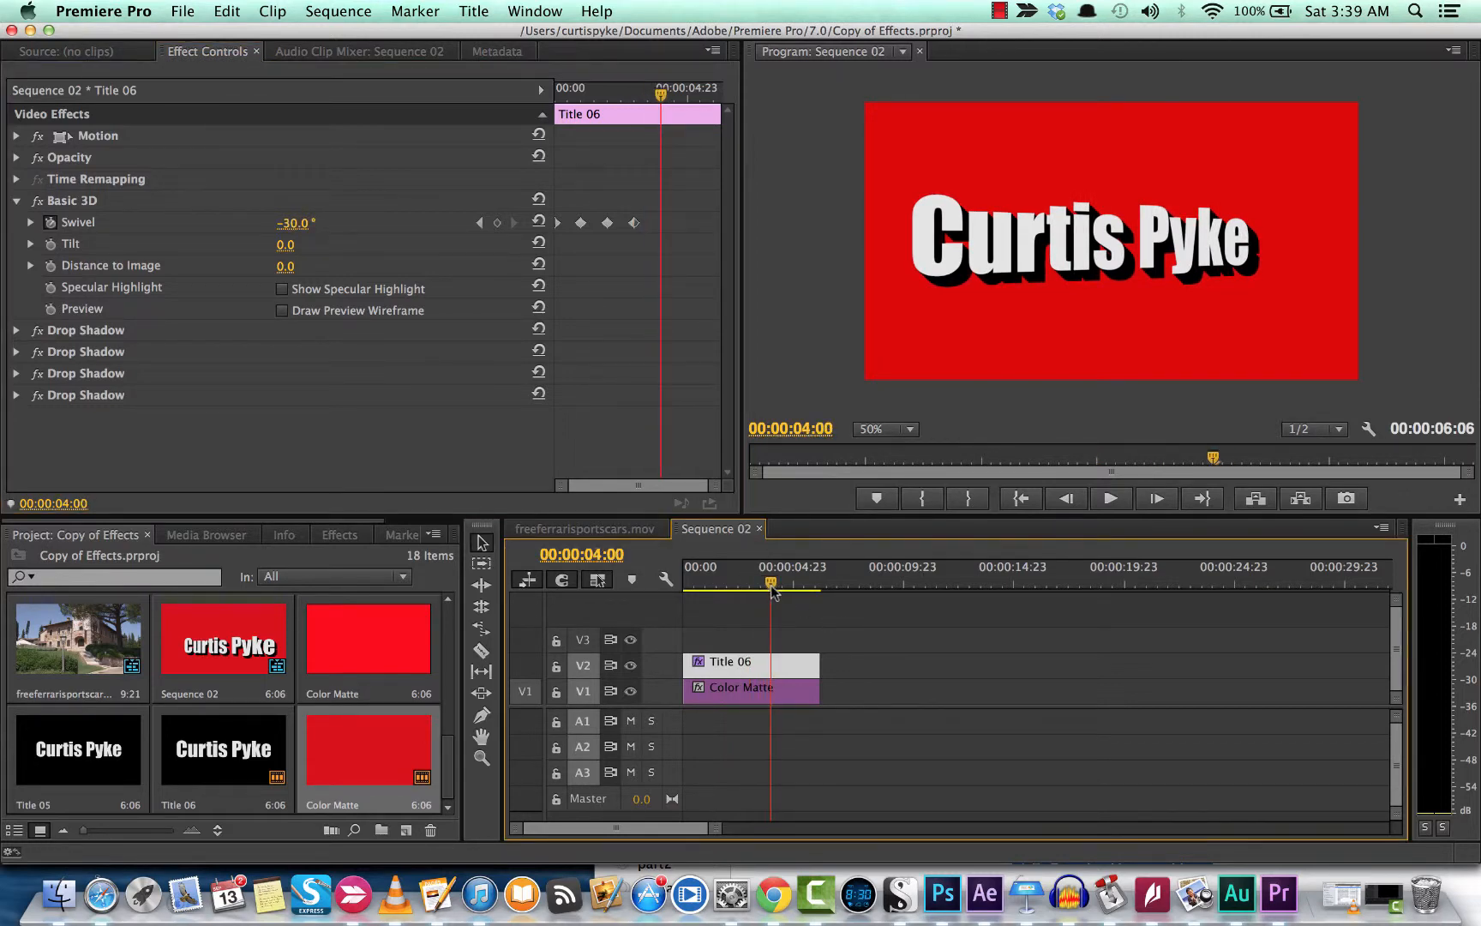
drag(311, 233, 337, 234)
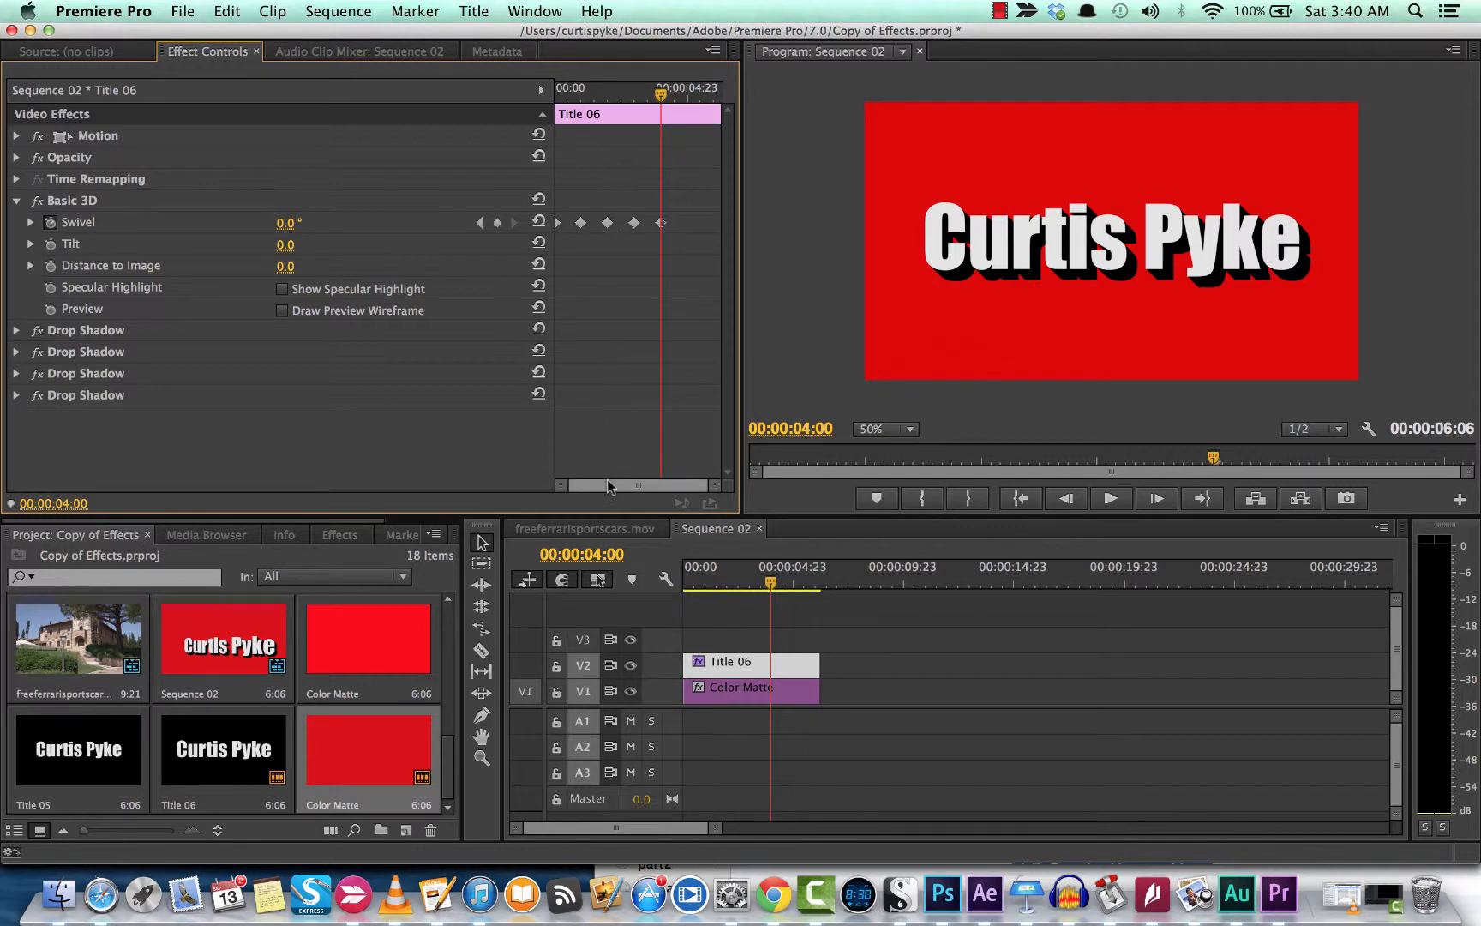
drag(774, 590, 663, 590)
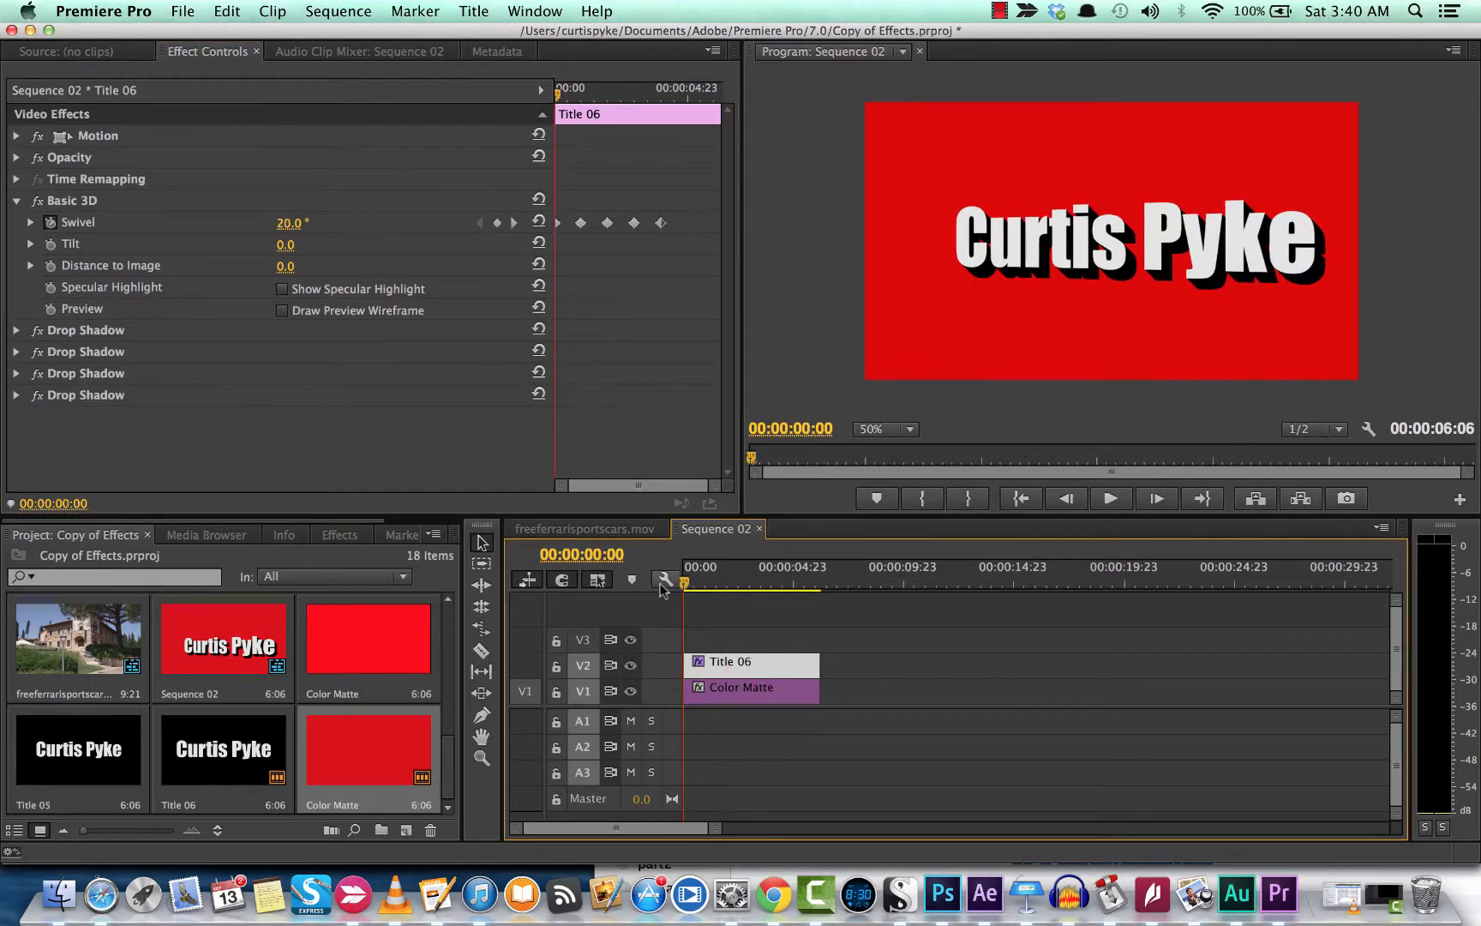
key(space)
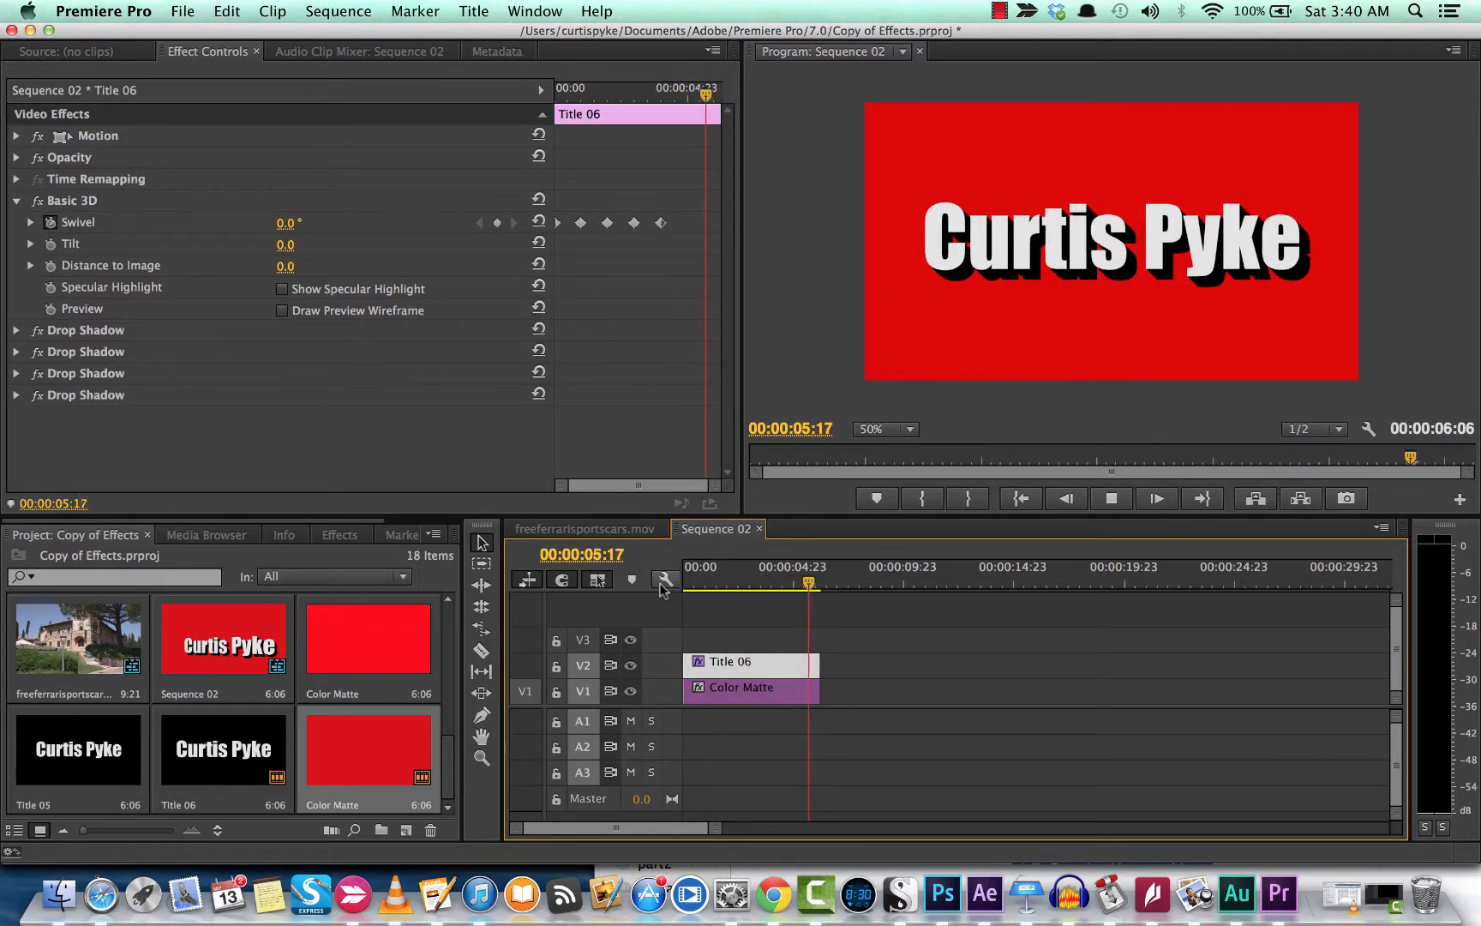
key(space)
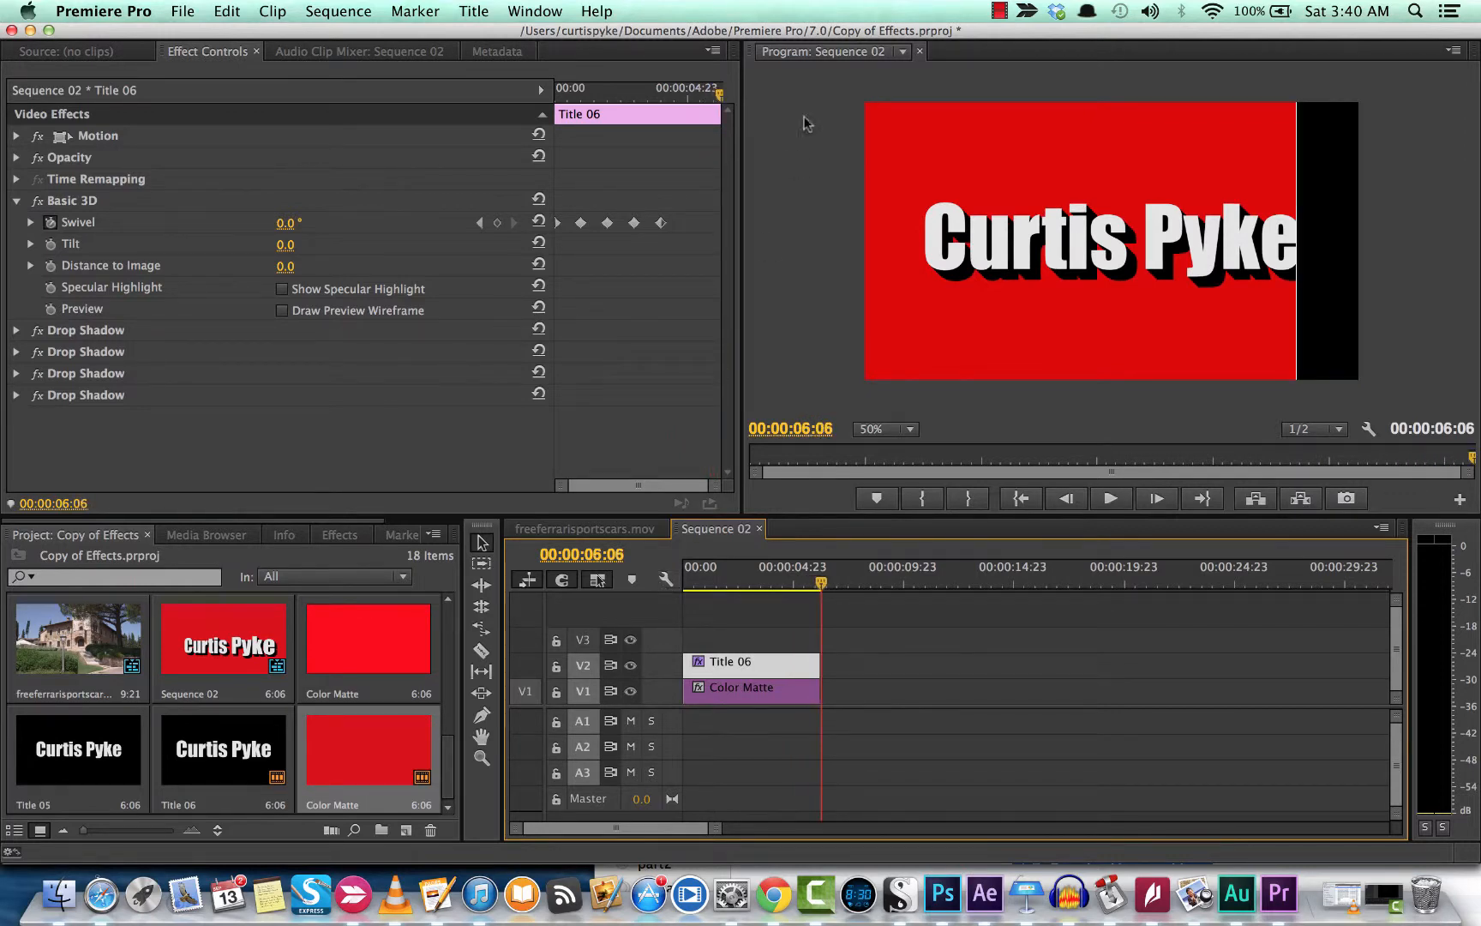
click(996, 10)
click(996, 10)
click(996, 11)
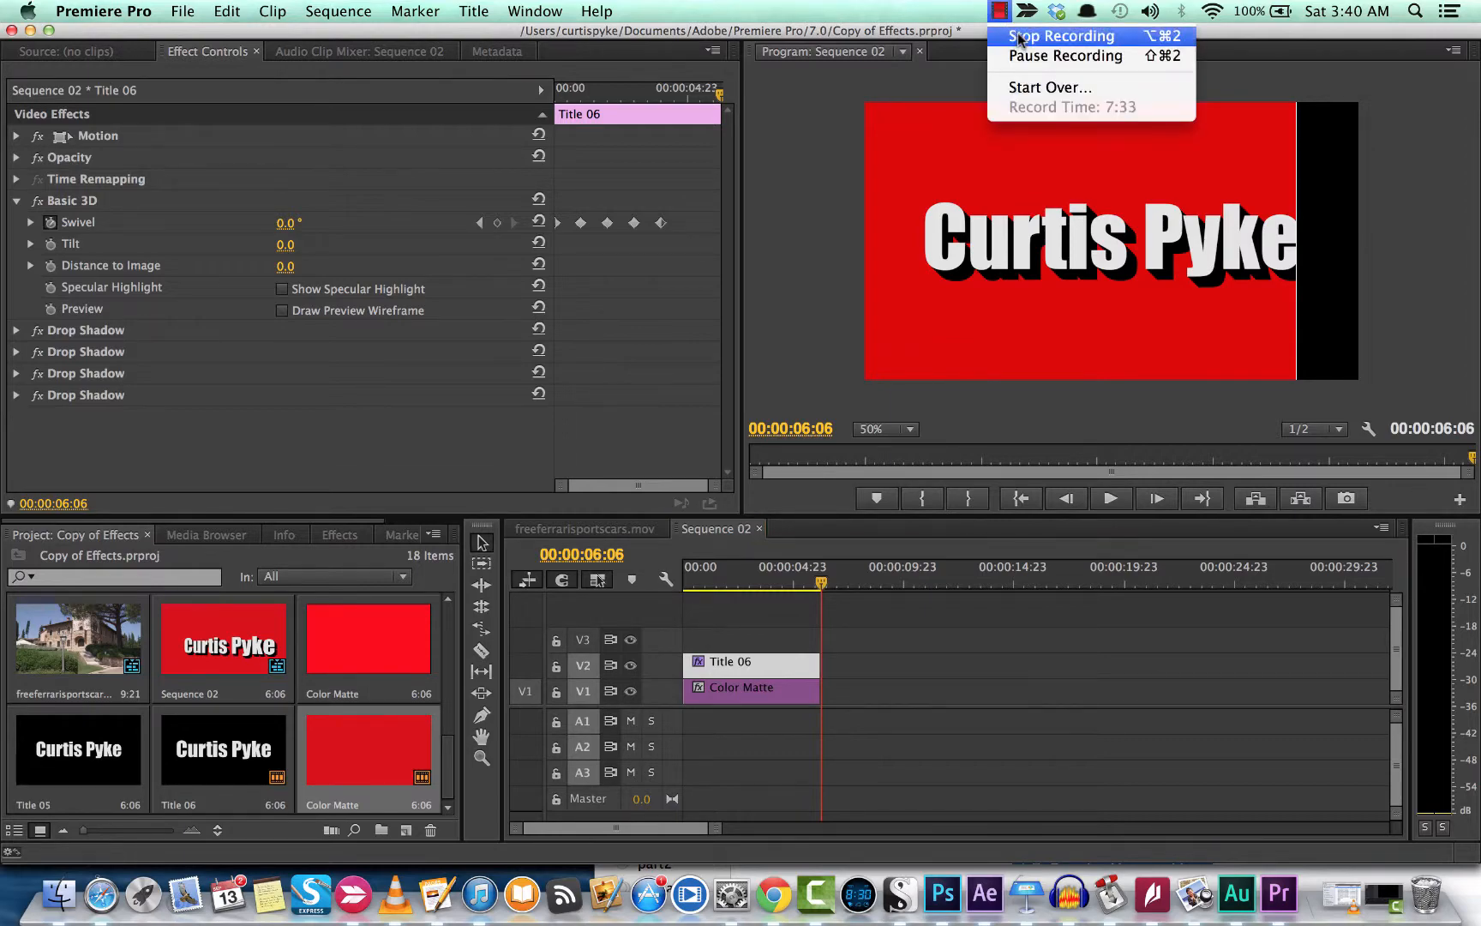